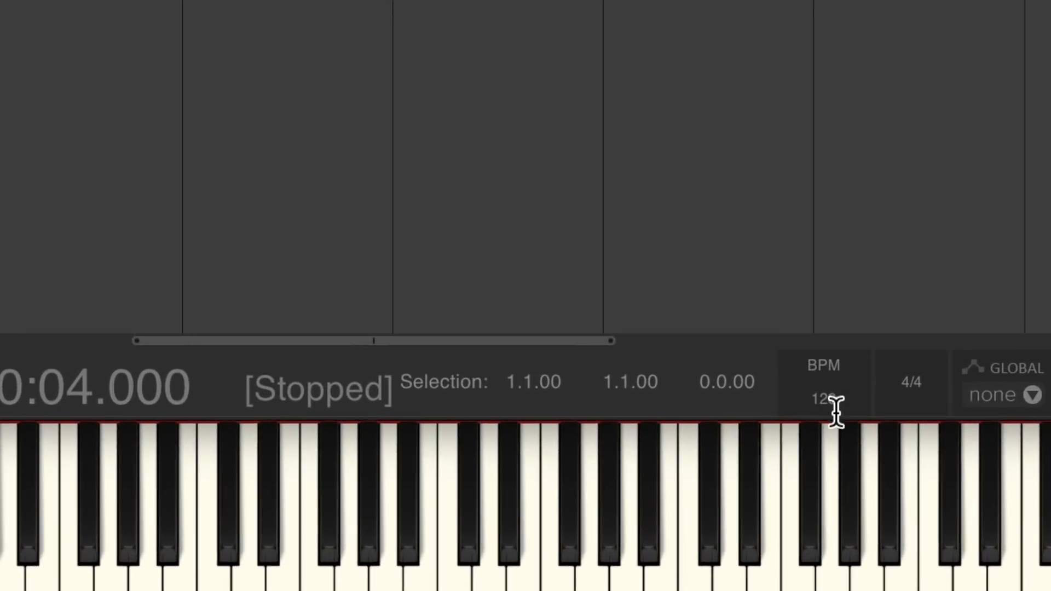
# Step: Set the project tempo to 88 BPM
pyautogui.doubleClick(838, 408)
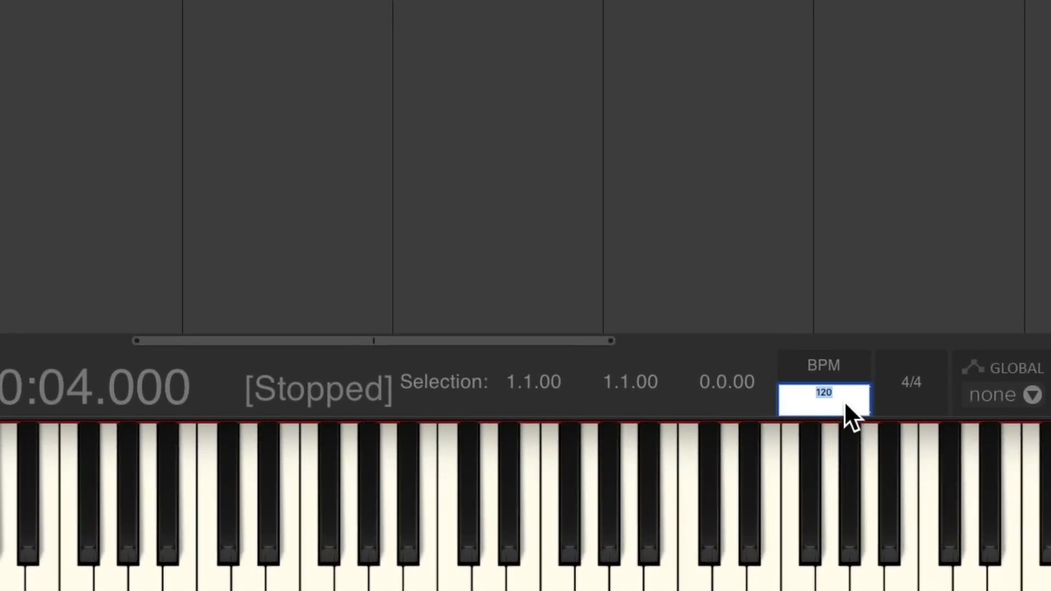
pyautogui.write('88')
pyautogui.press('Return')
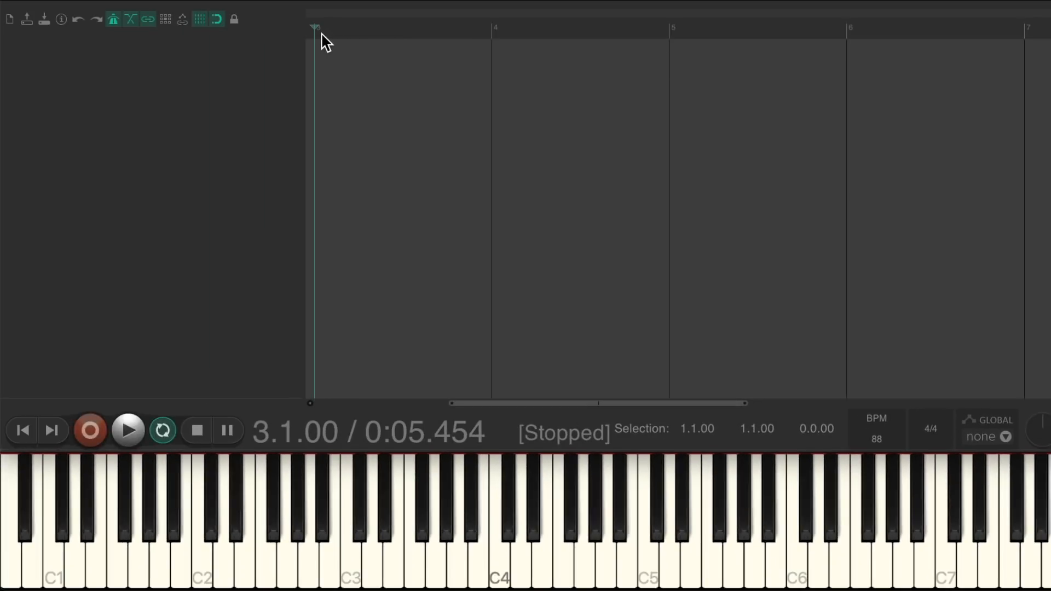
# Step: Set a loop range from bar 3 to bar 7 on the timeline, with repeat left enabled
pyautogui.moveTo(318, 33); pyautogui.dragTo(1021, 53)
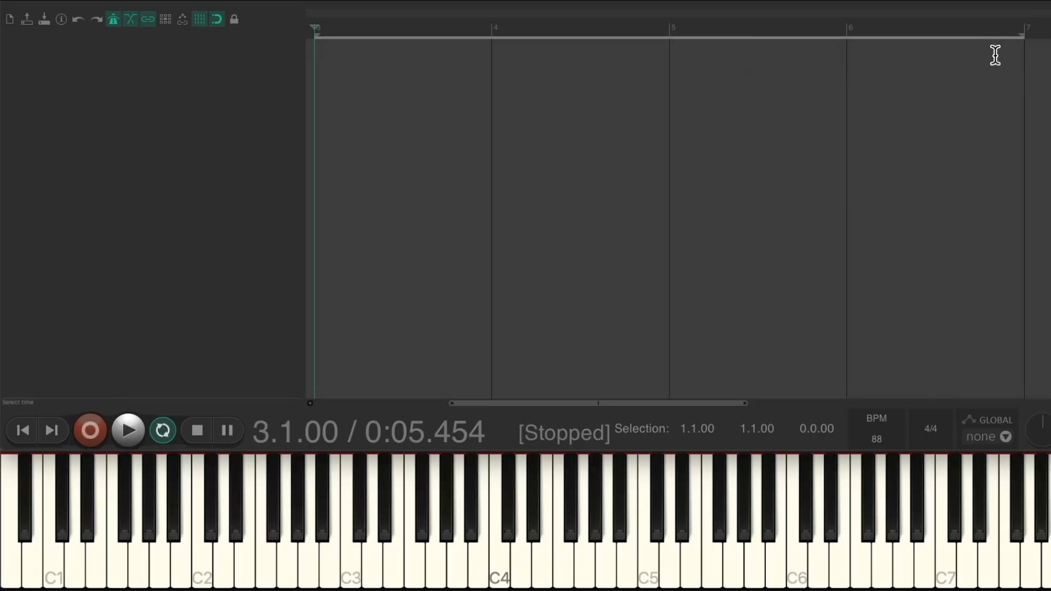
pyautogui.click(167, 431)
pyautogui.click(167, 432)
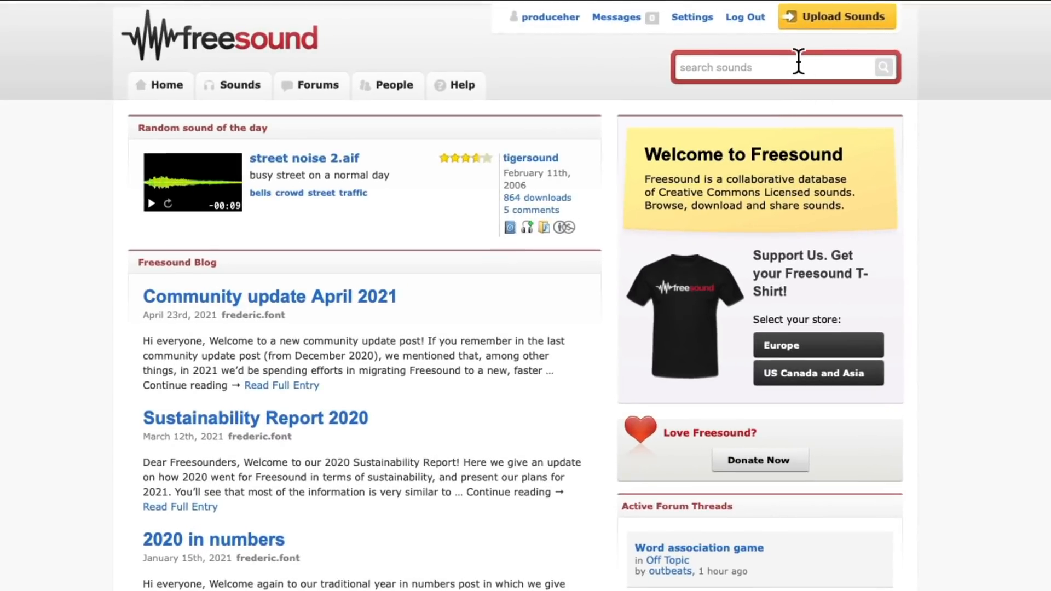
# Step: Switch to the Freesound website and search its sounds for "kick"
pyautogui.click(747, 53)
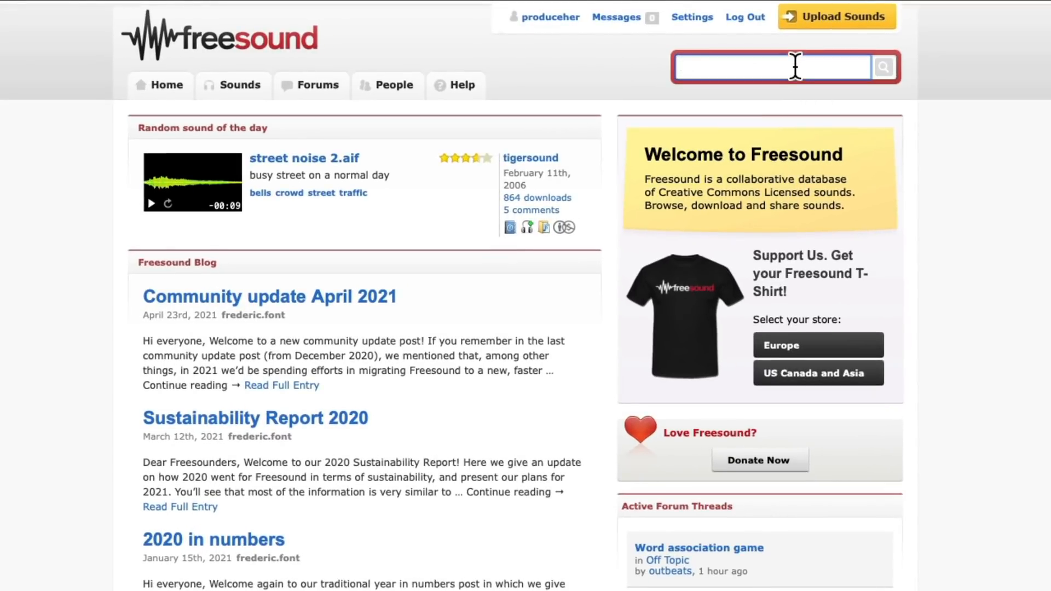
pyautogui.write('kick')
pyautogui.press('Return')
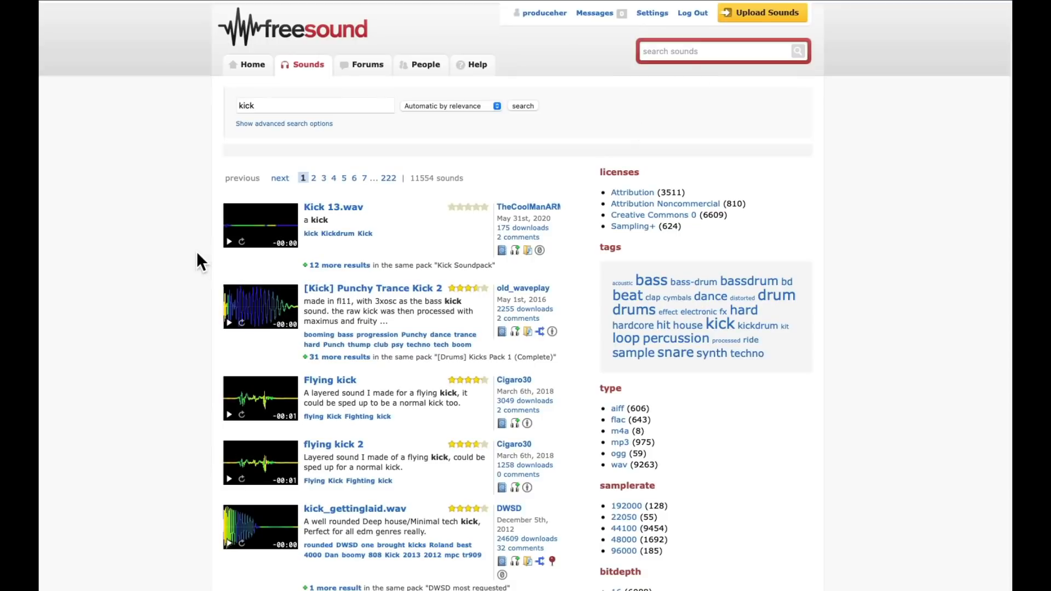
# Step: Preview Vegas kick 01.wav from the kick results and download it from its sound page
pyautogui.scroll(-5, 414, 372)
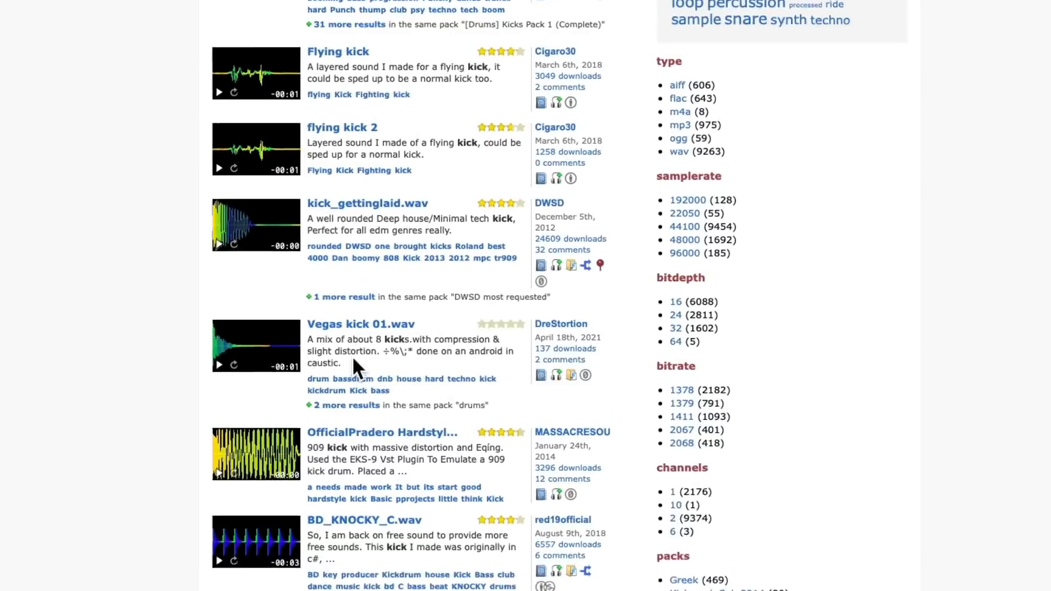
pyautogui.click(229, 365)
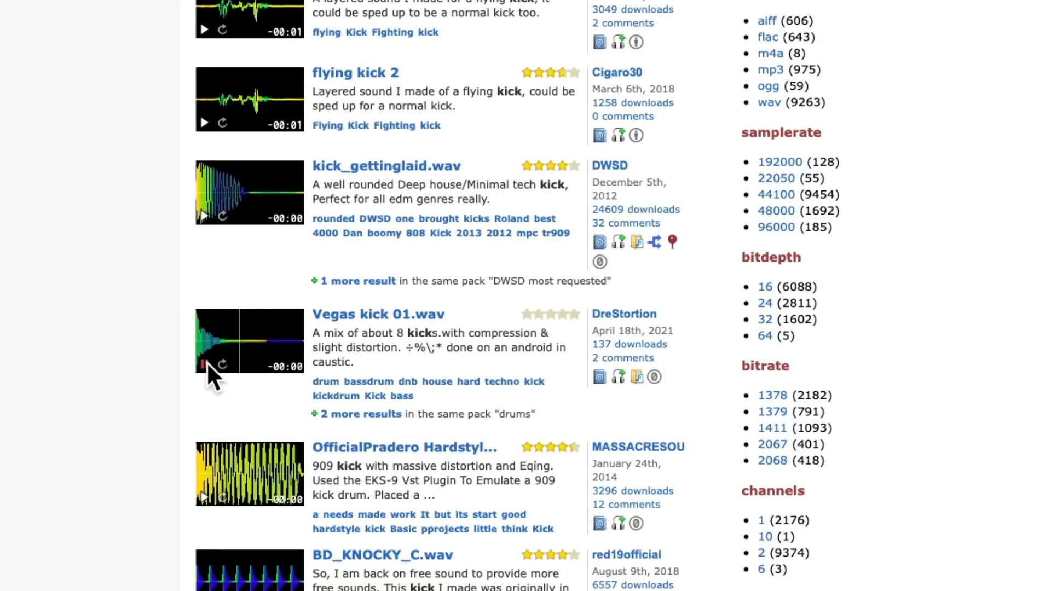
pyautogui.click(369, 312)
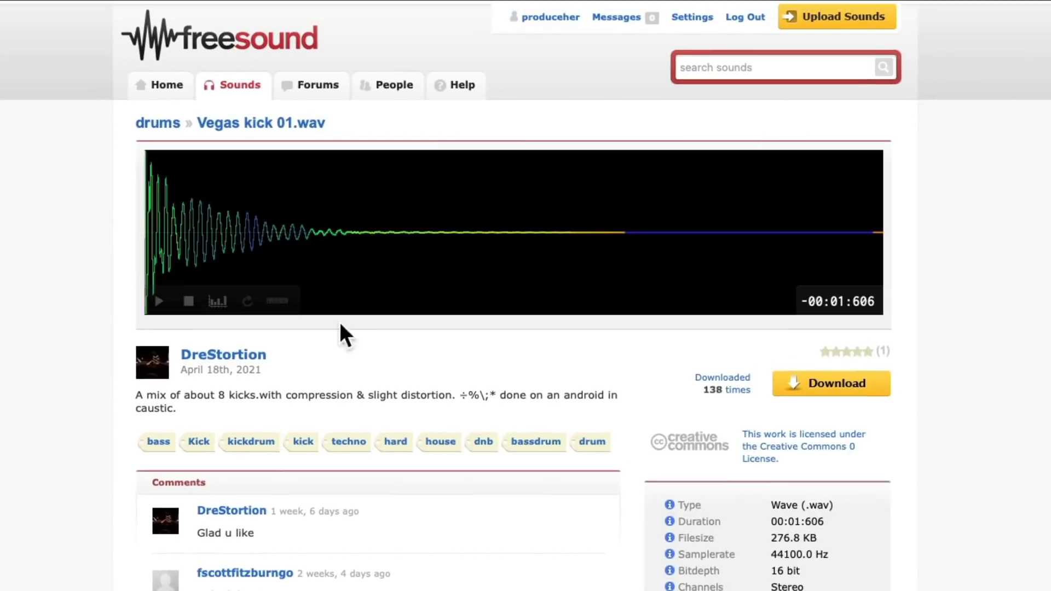
pyautogui.click(159, 301)
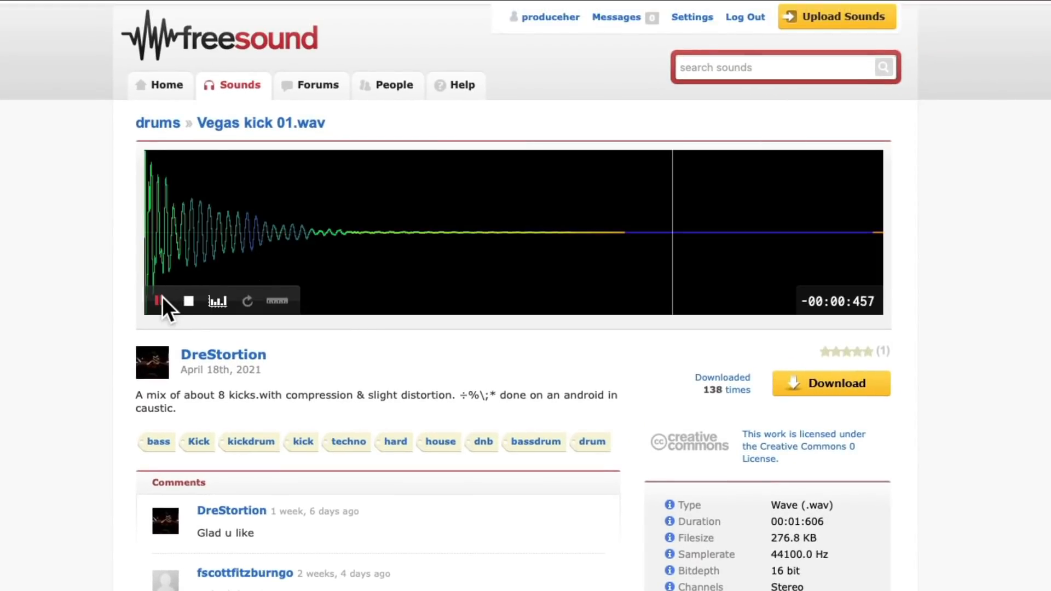
pyautogui.click(830, 390)
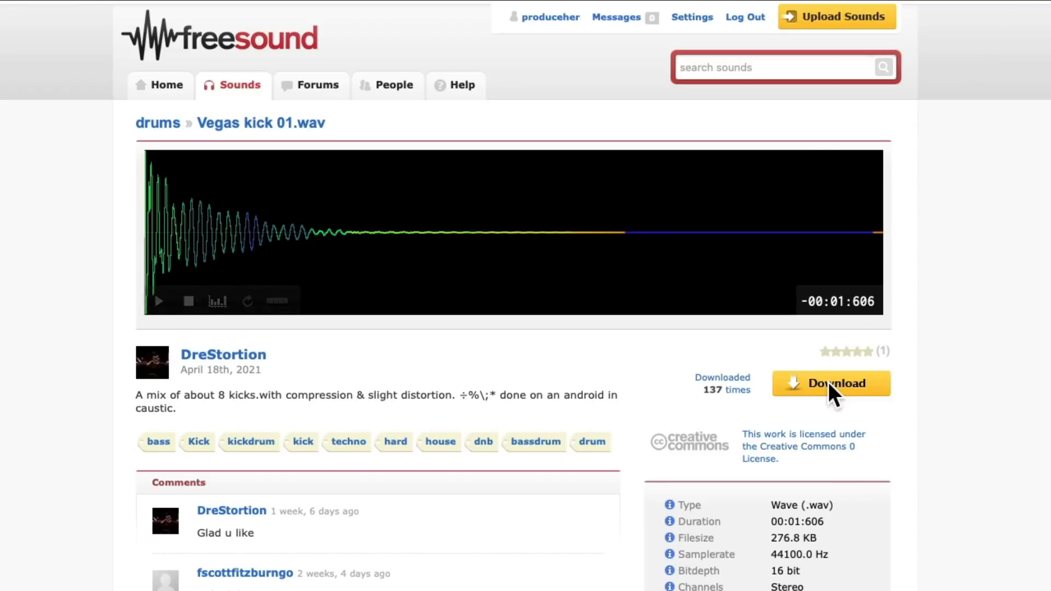
# Step: Search Freesound for "clap"
pyautogui.click(767, 65)
pyautogui.write('clap')
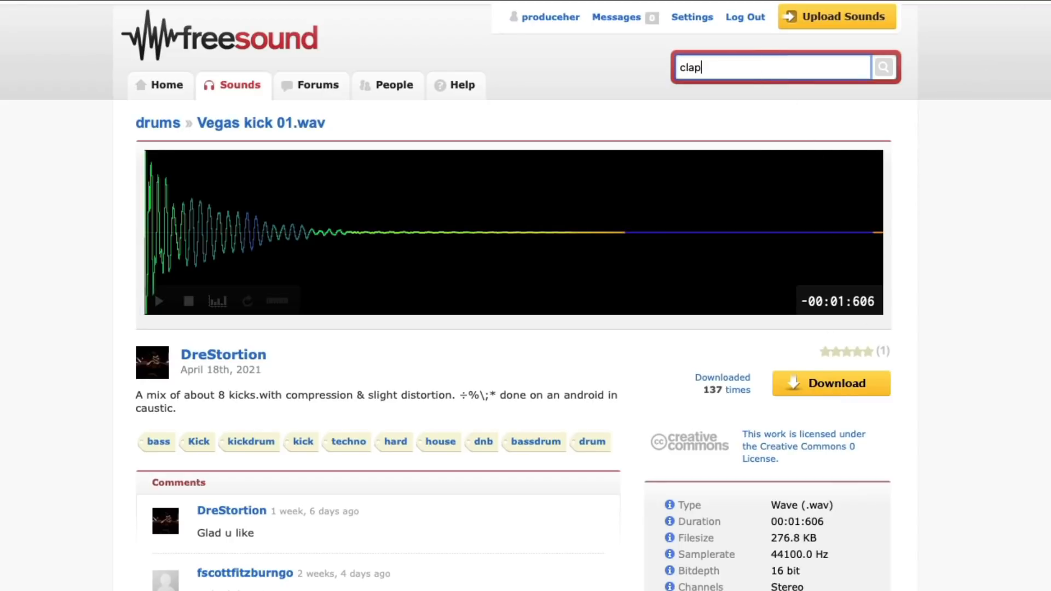
pyautogui.press('Return')
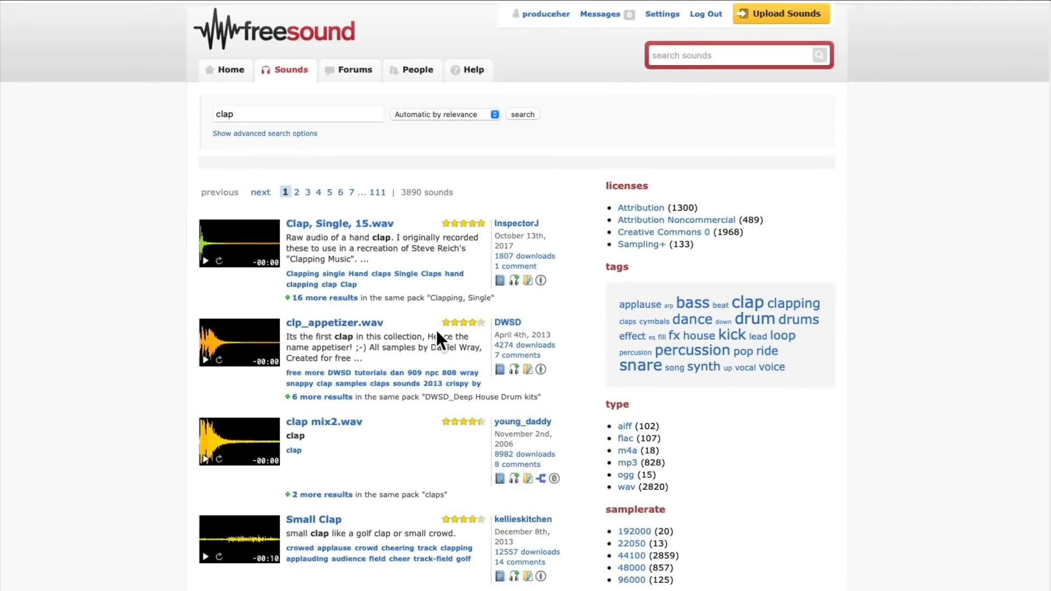
# Step: Preview clap 2.wav from the clap results and download it from its sound page
pyautogui.scroll(-4, 438, 336)
pyautogui.scroll(-2, 436, 330)
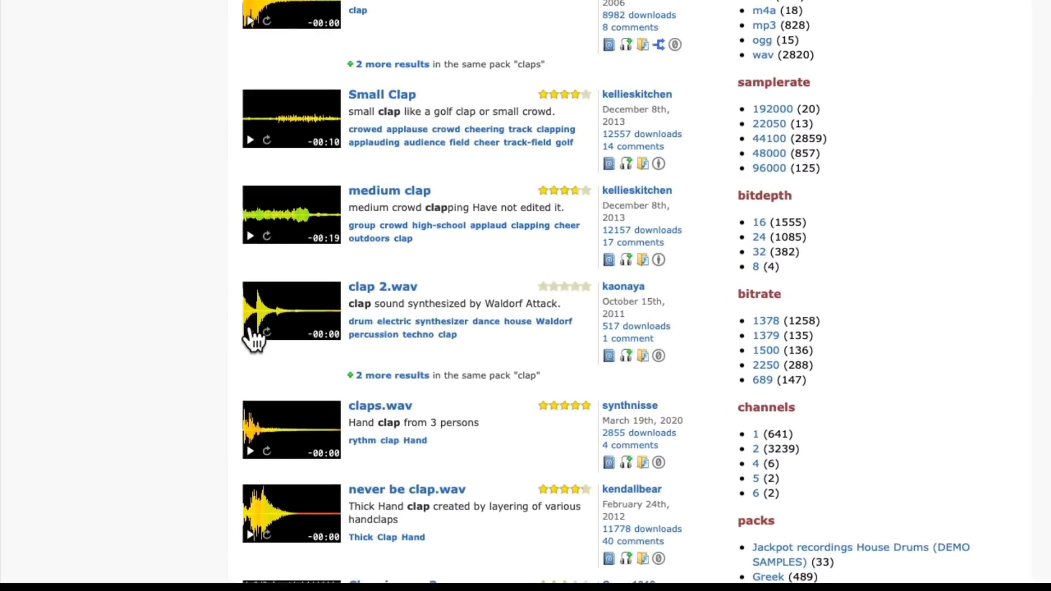
pyautogui.click(250, 332)
pyautogui.click(395, 289)
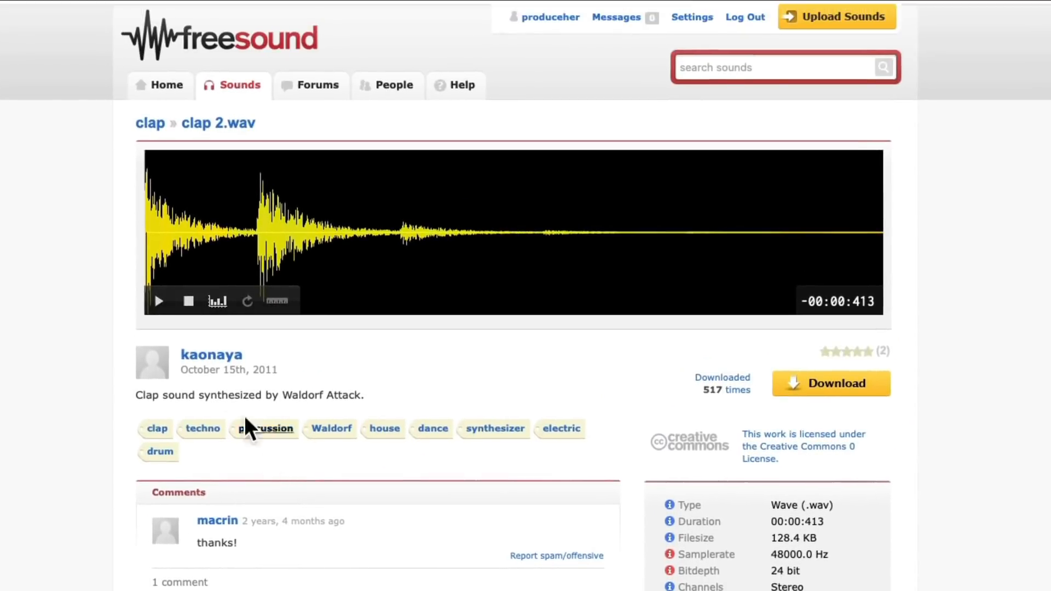
pyautogui.click(159, 301)
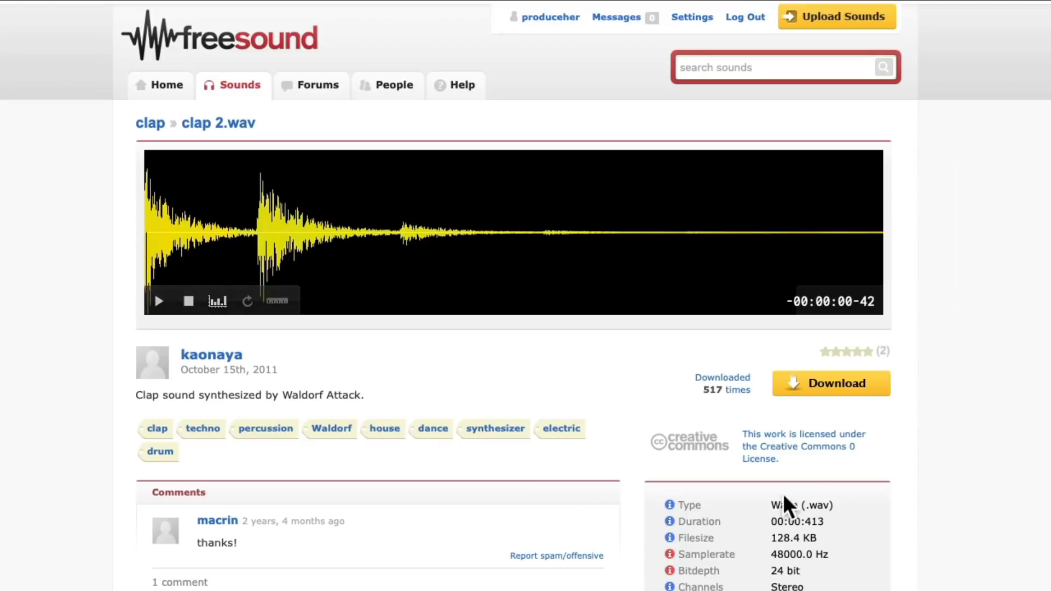
pyautogui.click(826, 386)
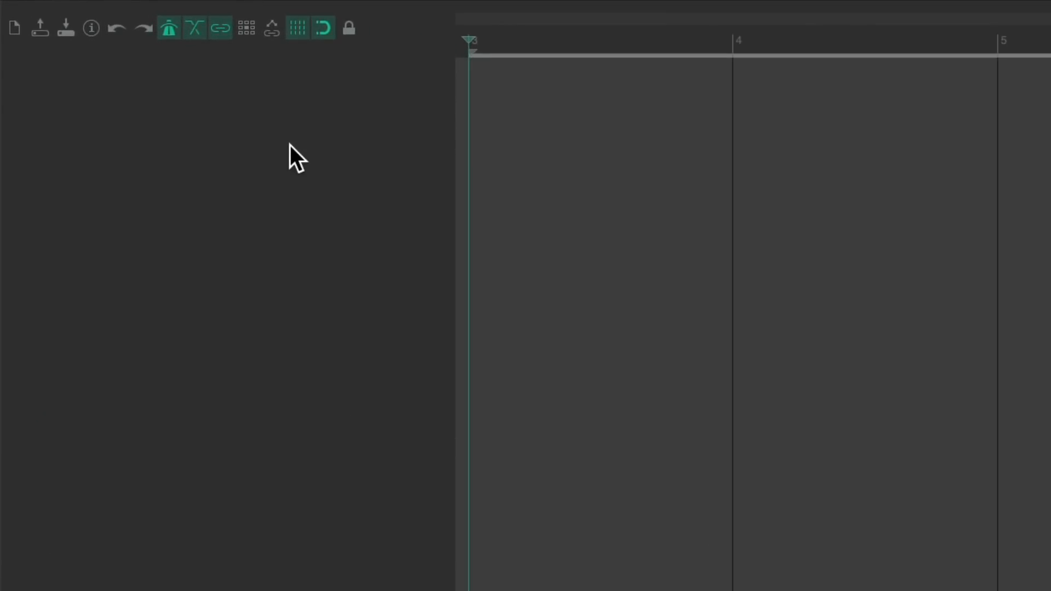
# Step: Switch back to REAPER and add a new track named Drums
pyautogui.doubleClick(290, 146)
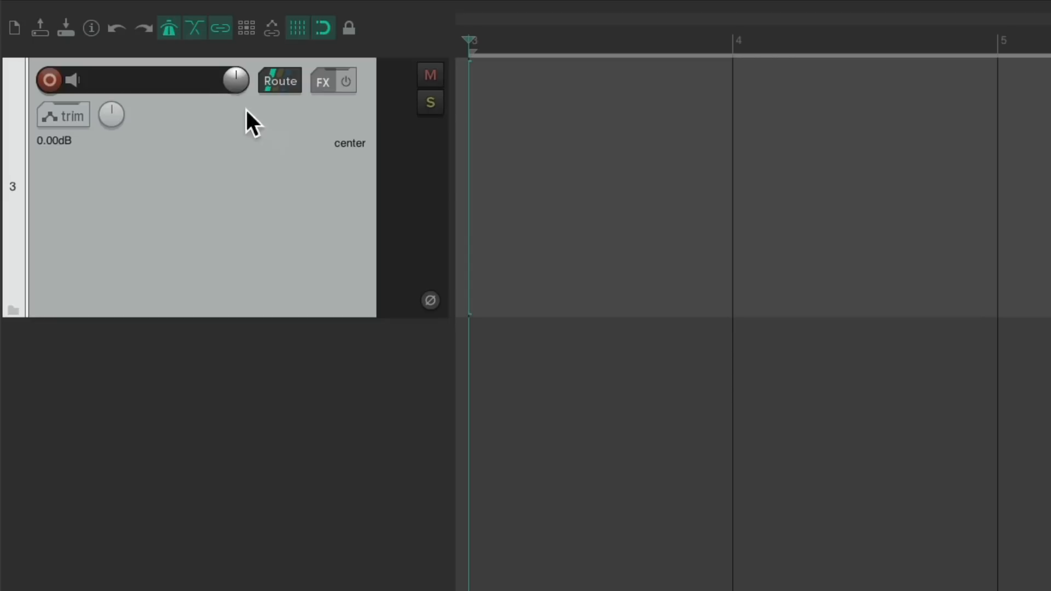
pyautogui.doubleClick(170, 89)
pyautogui.write('Drums')
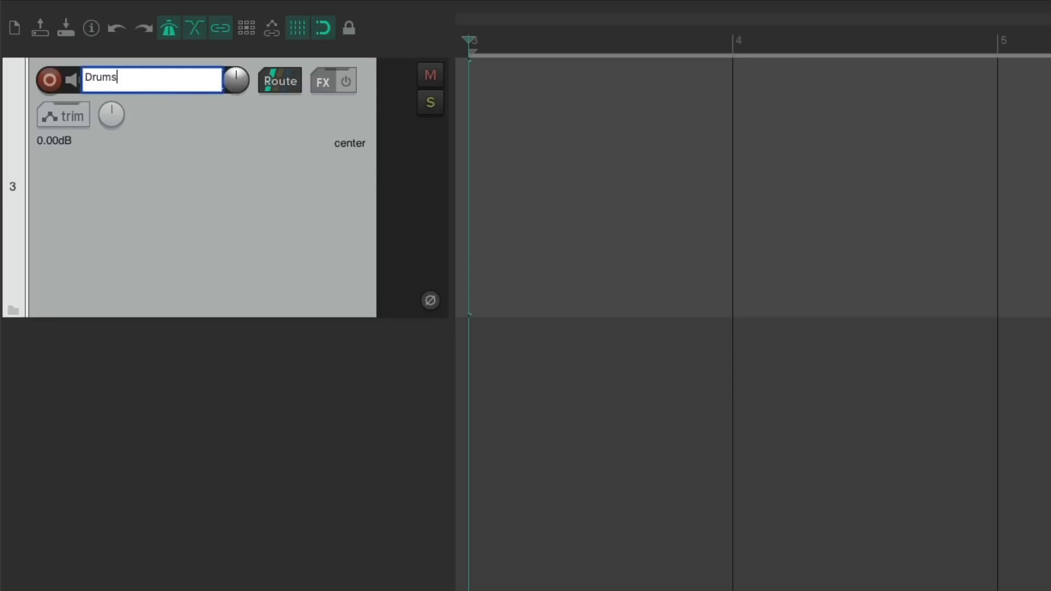
pyautogui.press('Return')
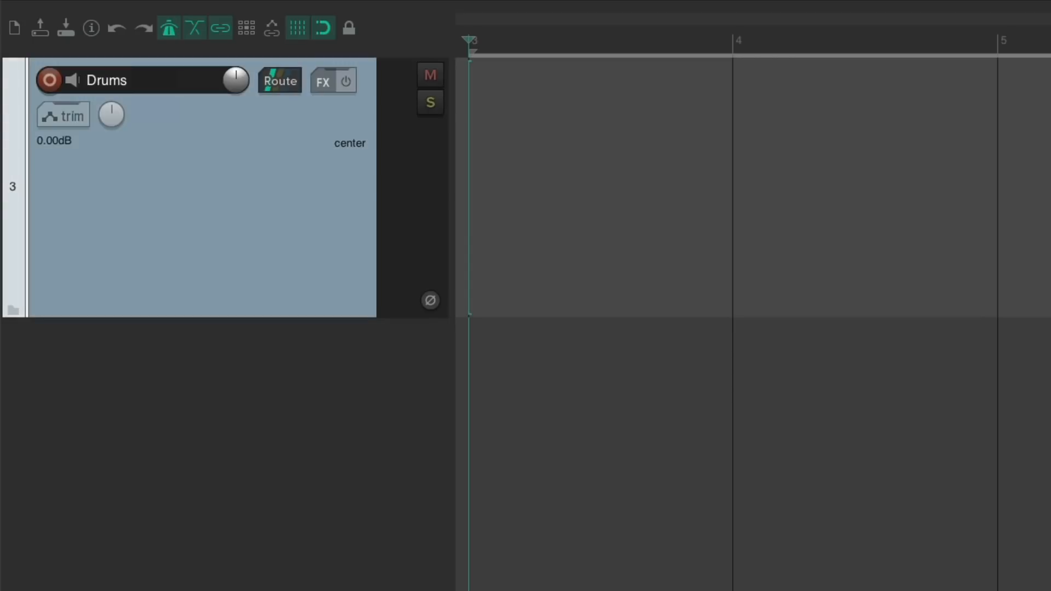
# Step: Add the VSTi Sitala (Decomposer) instrument to the Drums track and audition its Kick and Snare pads
pyautogui.click(322, 83)
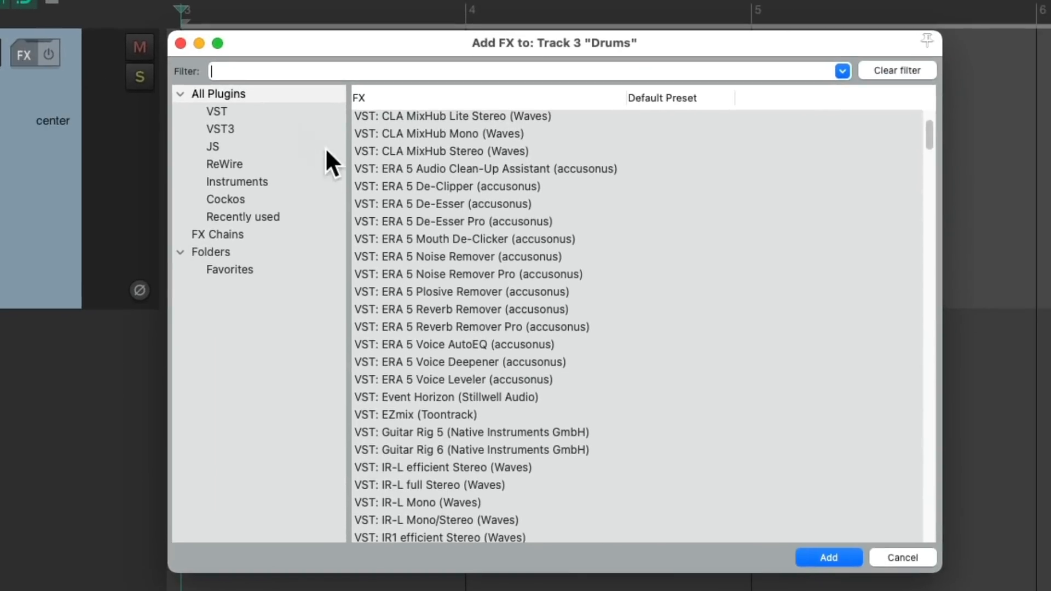
pyautogui.click(310, 183)
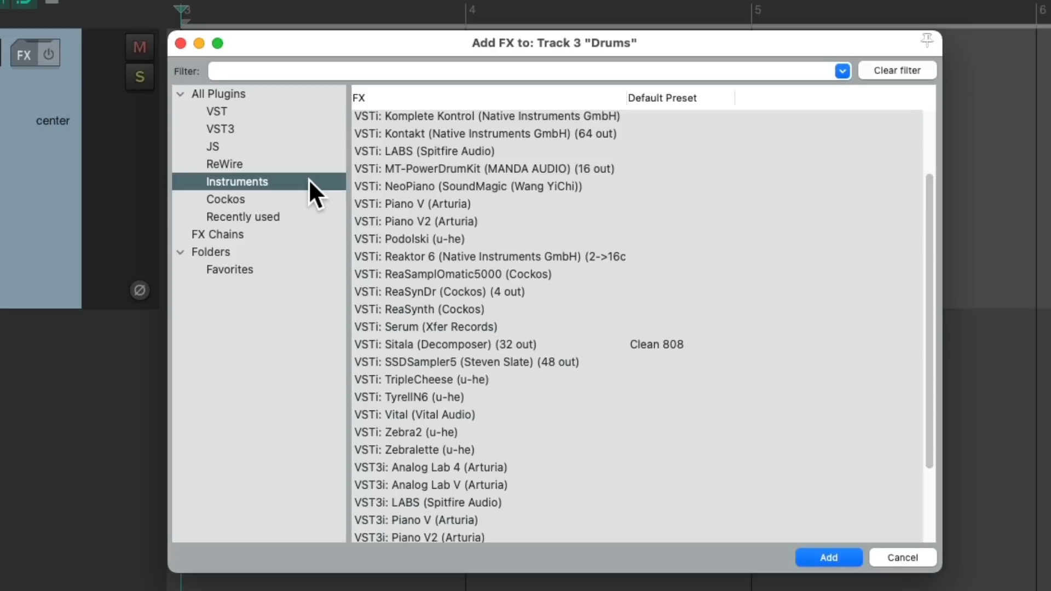
pyautogui.click(549, 345)
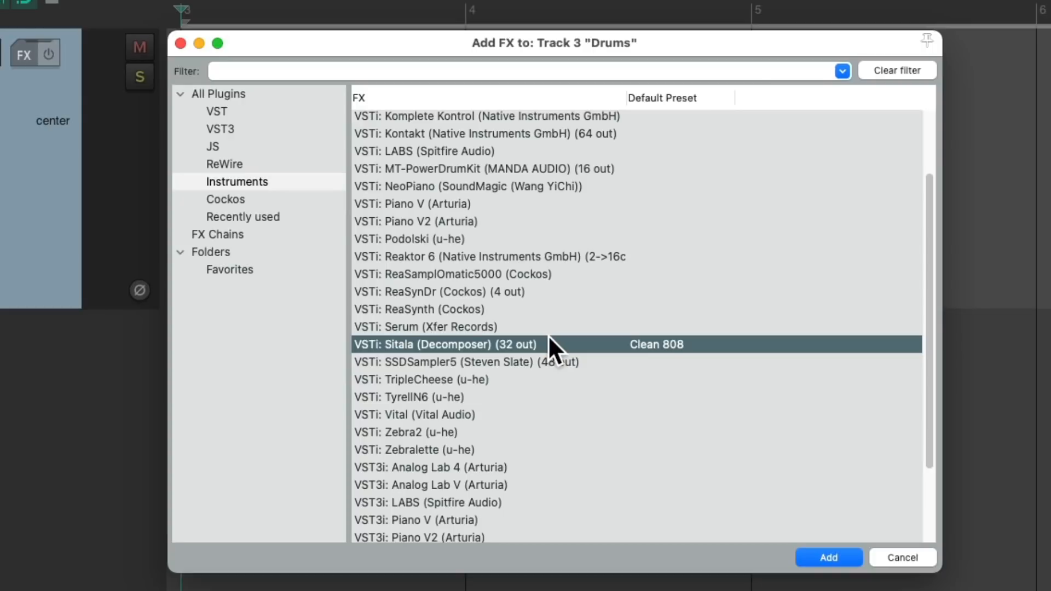
pyautogui.doubleClick(550, 347)
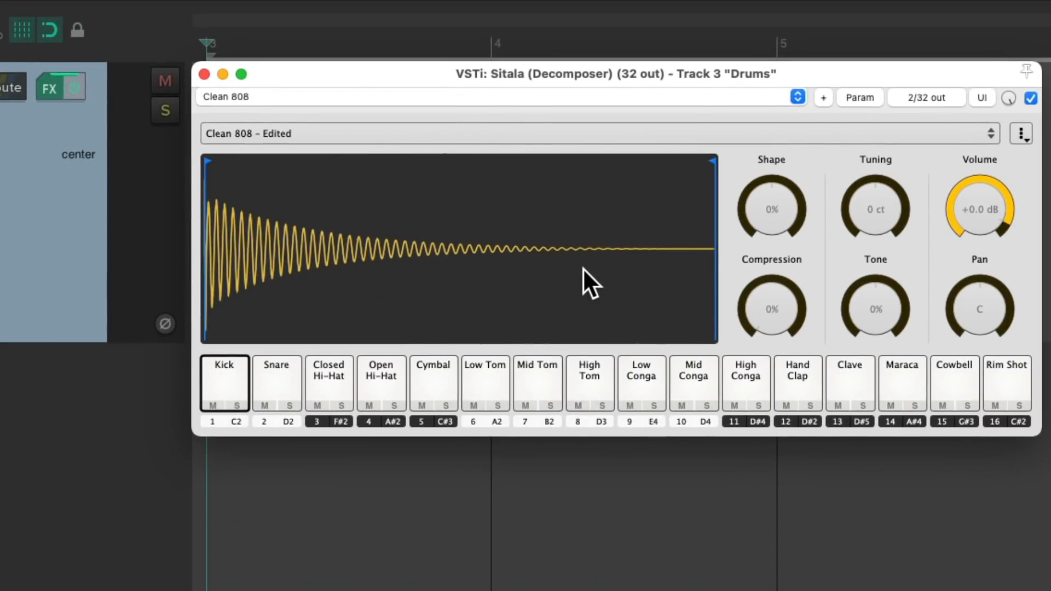
pyautogui.click(237, 379)
pyautogui.click(284, 387)
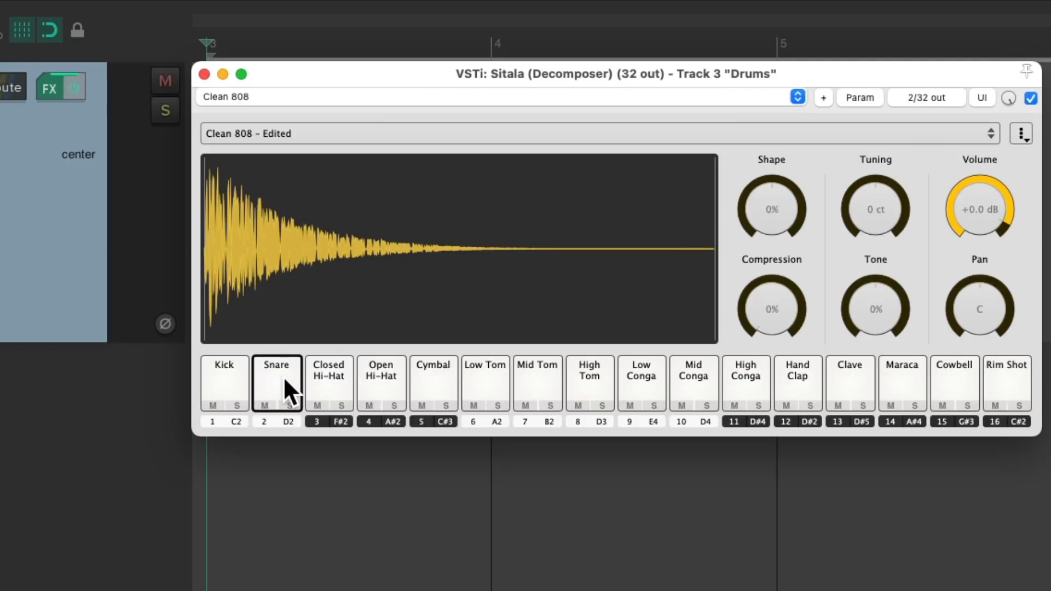
# Step: Switch to Finder's Downloads folder and preview the downloaded vegas-kick-01 and clap-2 samples
pyautogui.press('super+Tab')
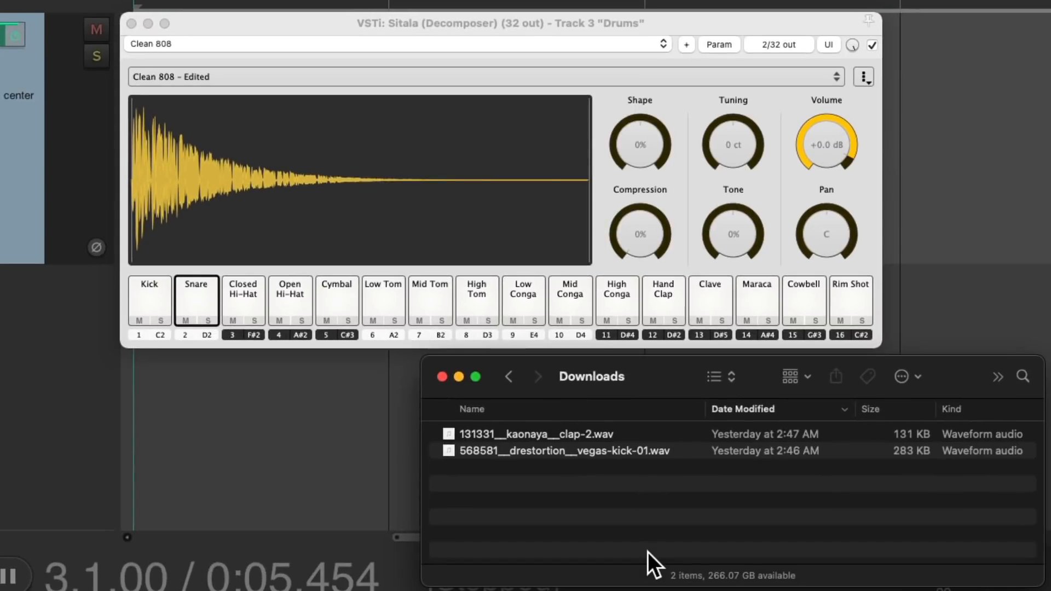
pyautogui.click(583, 447)
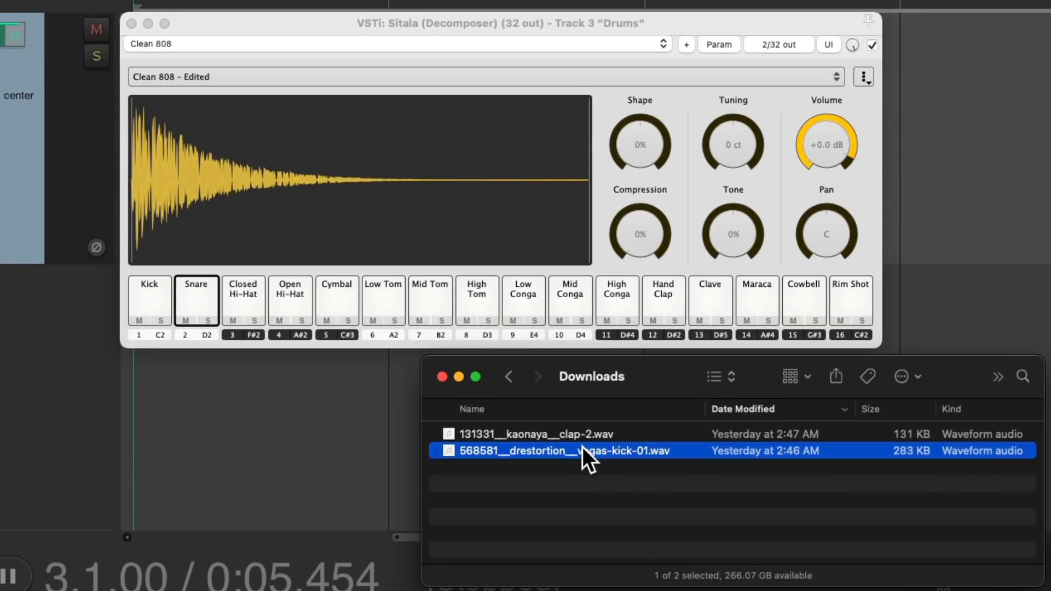
pyautogui.press('space')
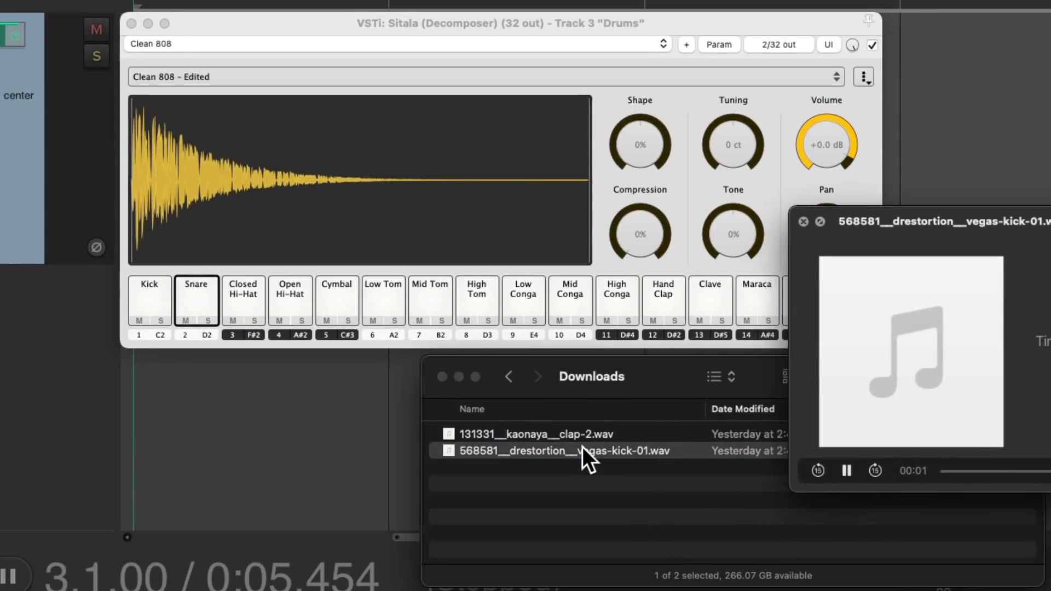
pyautogui.click(576, 432)
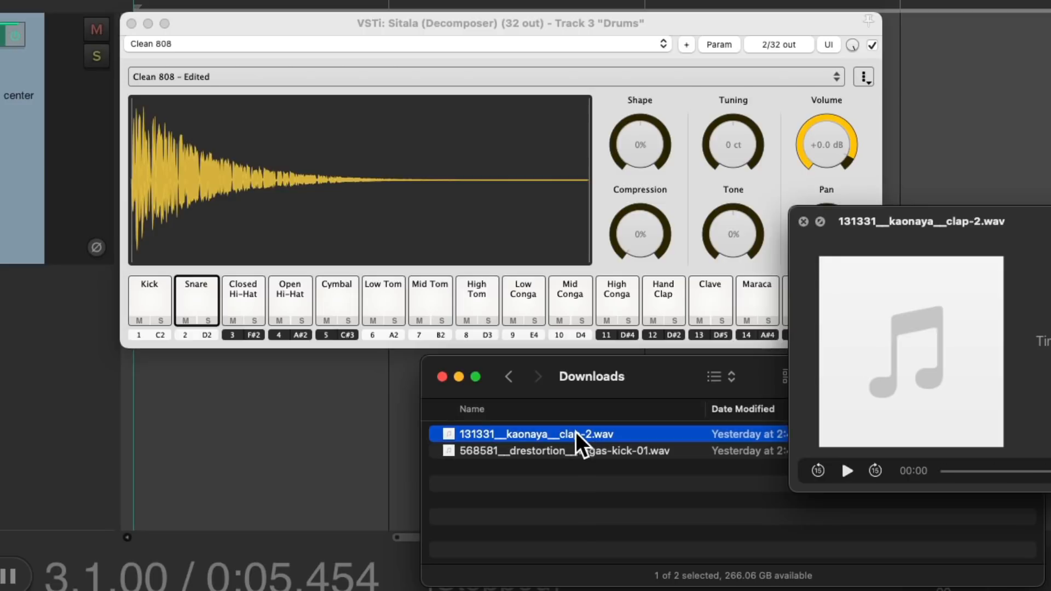
pyautogui.press('space')
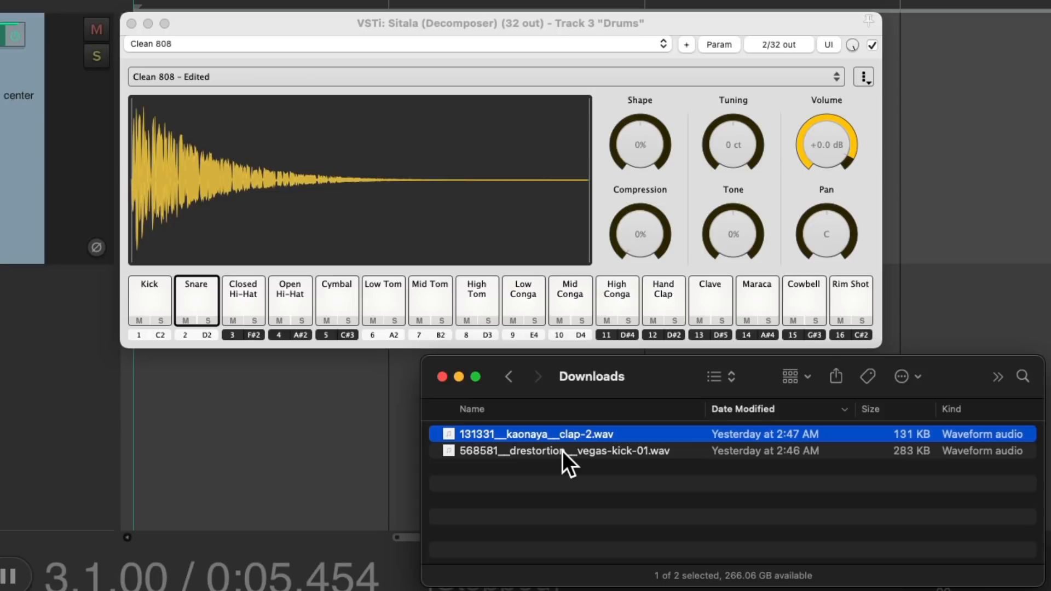
# Step: Load the vegas-kick-01 sample onto Sitala's Kick pad and the clap-2 sample onto its Snare pad, then close the plug-in window
pyautogui.click(544, 451)
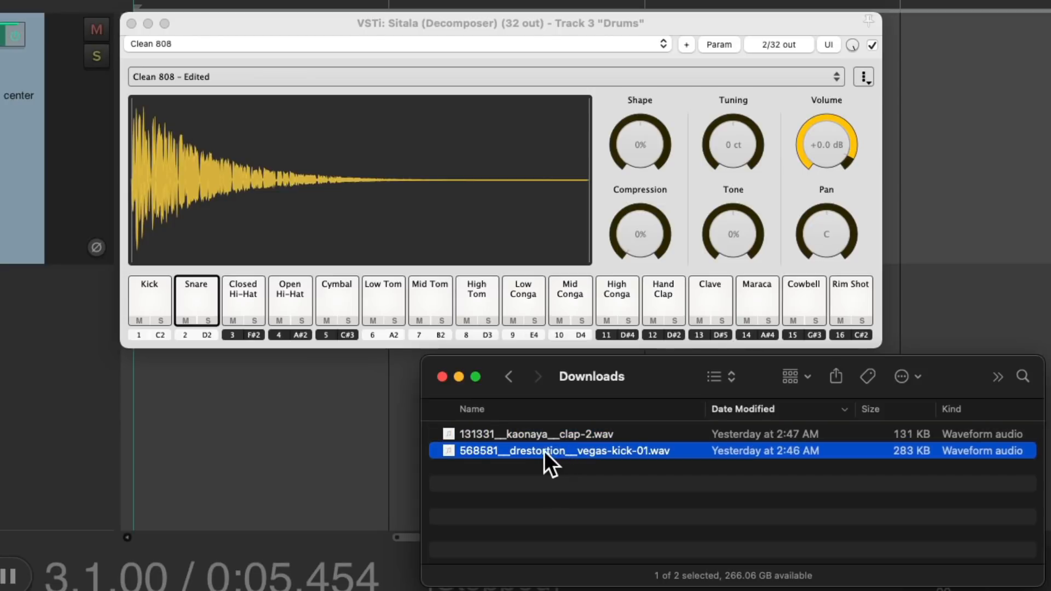
pyautogui.moveTo(487, 450); pyautogui.dragTo(149, 299)
pyautogui.moveTo(540, 434); pyautogui.dragTo(198, 301)
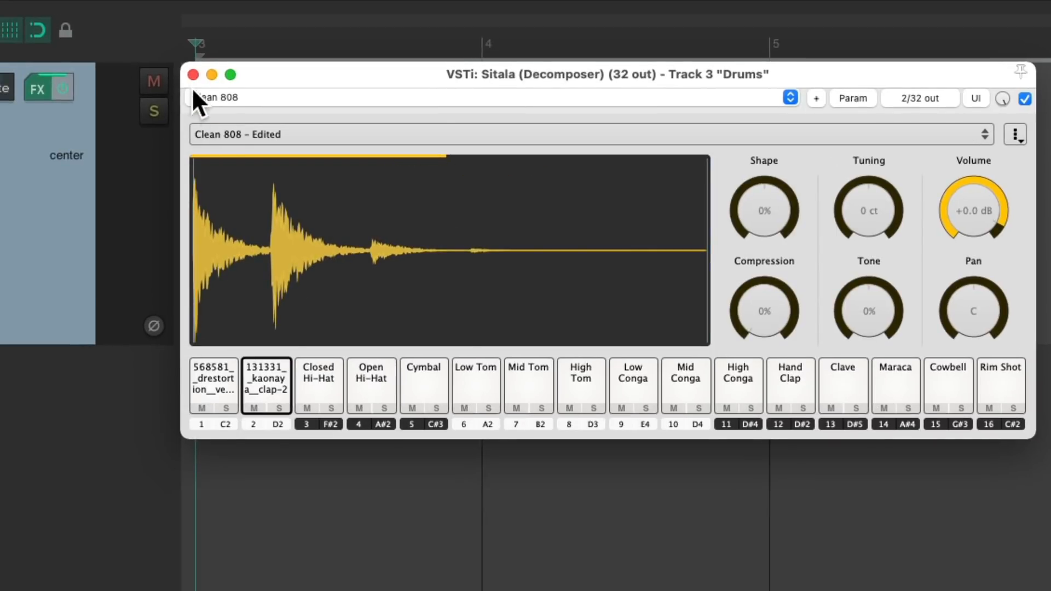
pyautogui.click(193, 74)
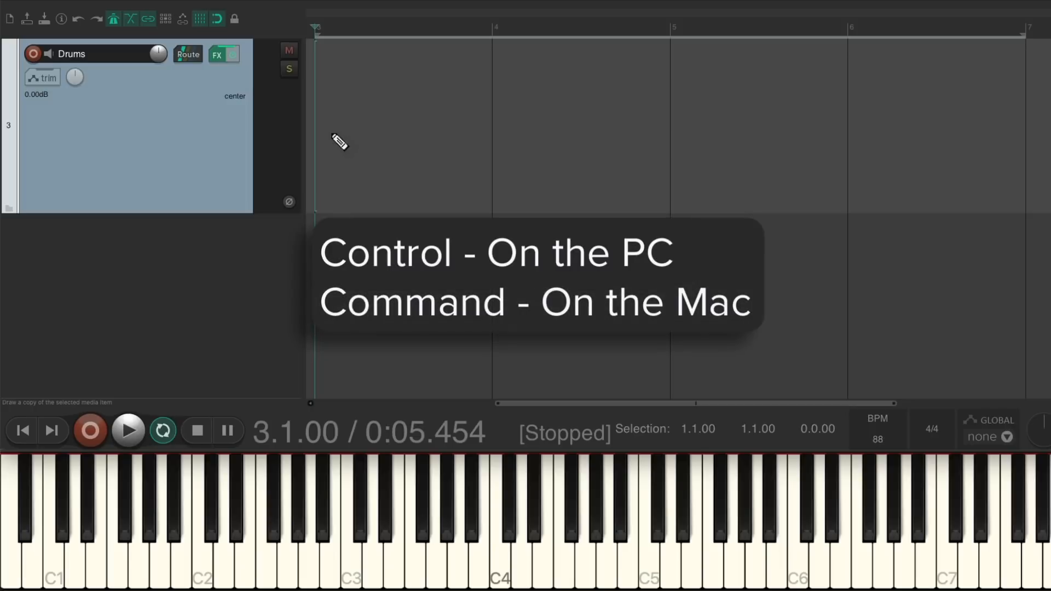
# Step: Draw a one-bar MIDI item from bar 3 to bar 4 on the Drums track and open it in the MIDI editor
pyautogui.moveTo(338, 141); pyautogui.dragTo(495, 136)
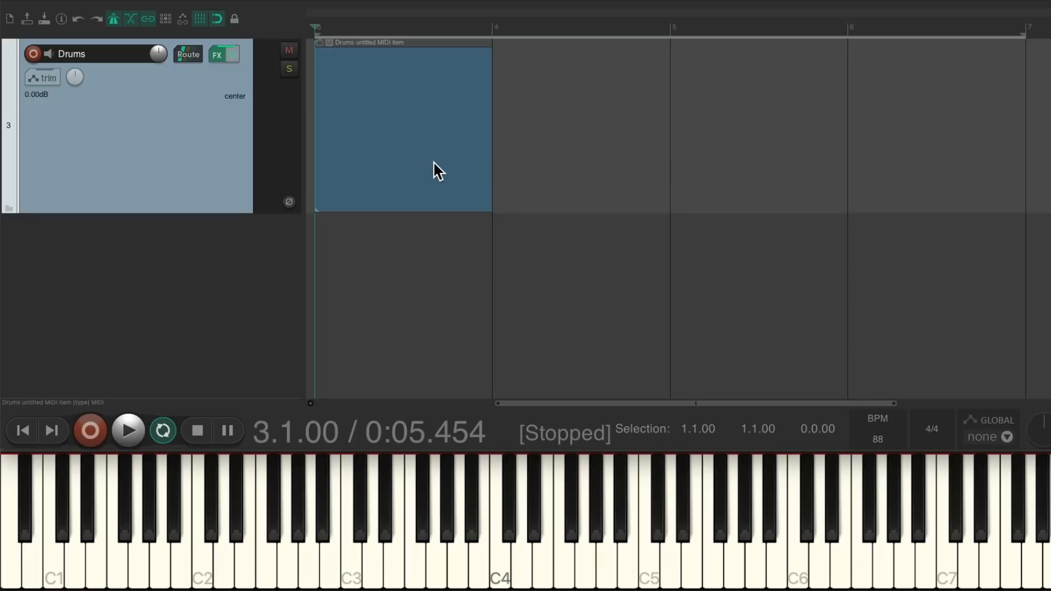
pyautogui.doubleClick(388, 100)
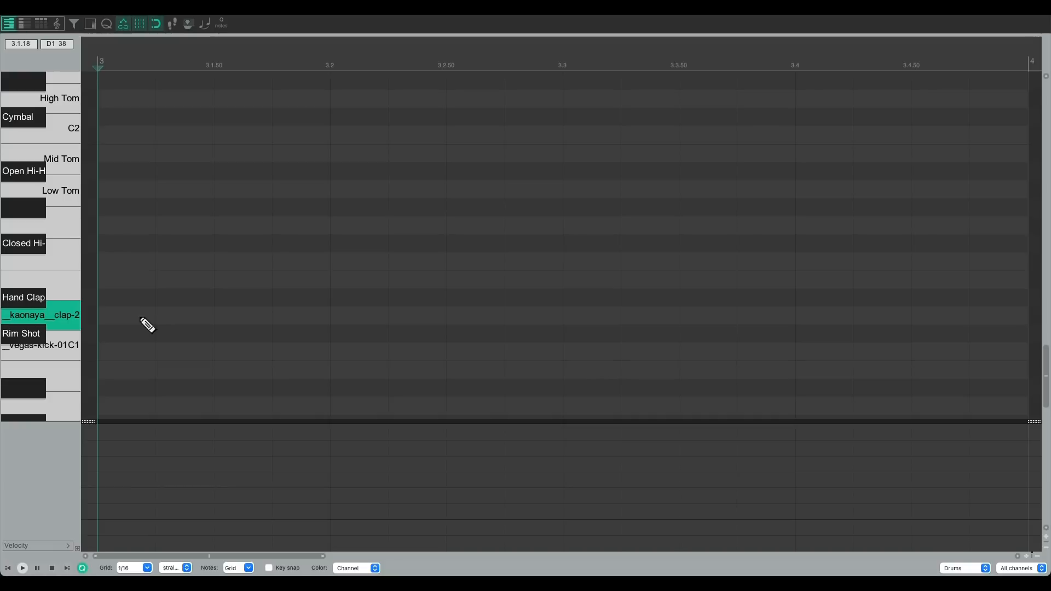
# Step: Add 1/16 clap-2 notes on beats 2 and 4 of bar 3 and play the pattern back
pyautogui.click(360, 318)
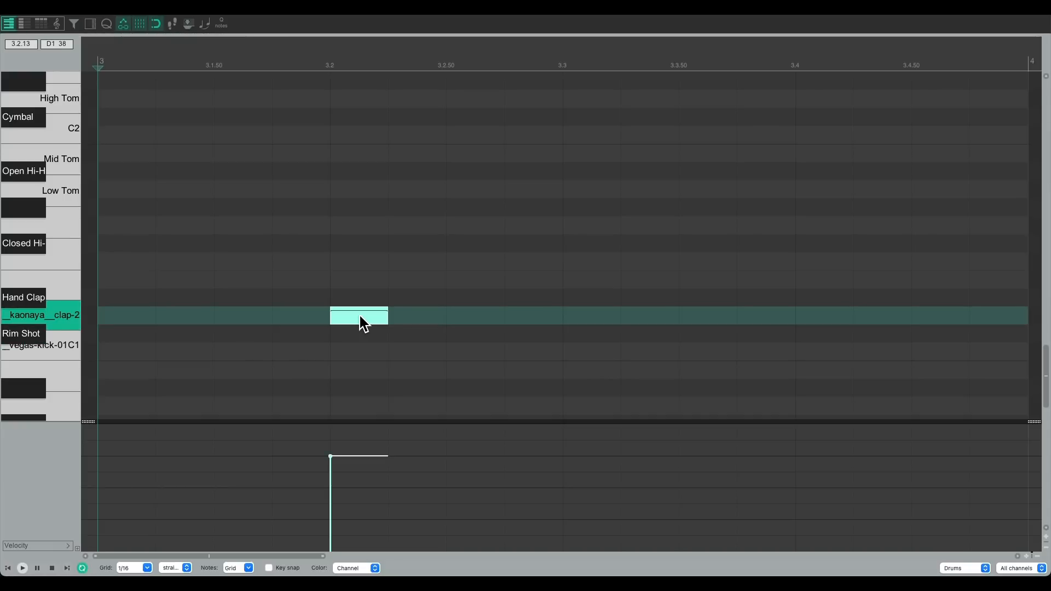
pyautogui.click(819, 321)
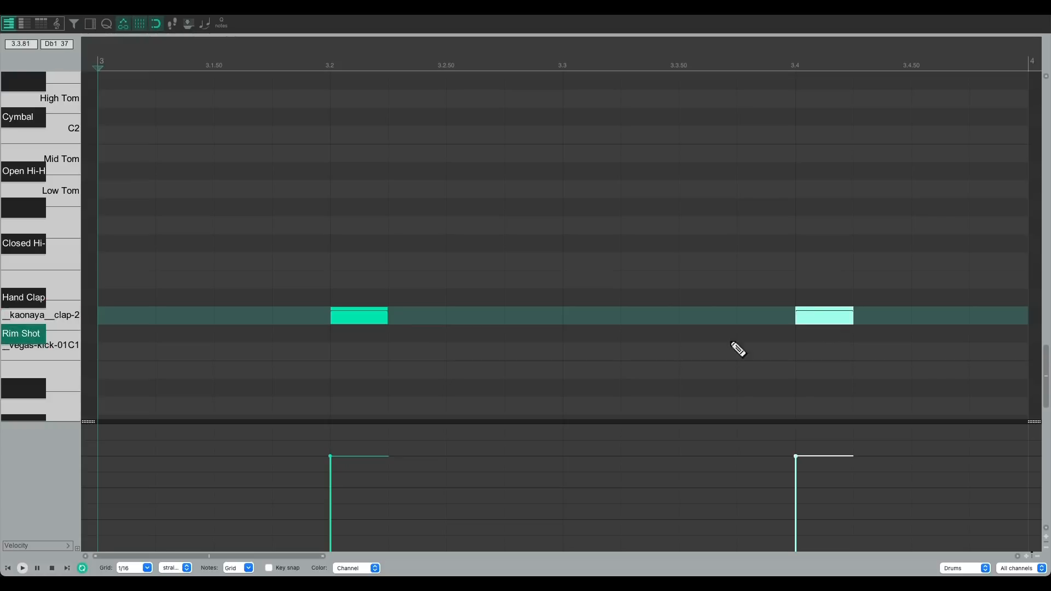
pyautogui.press('space')
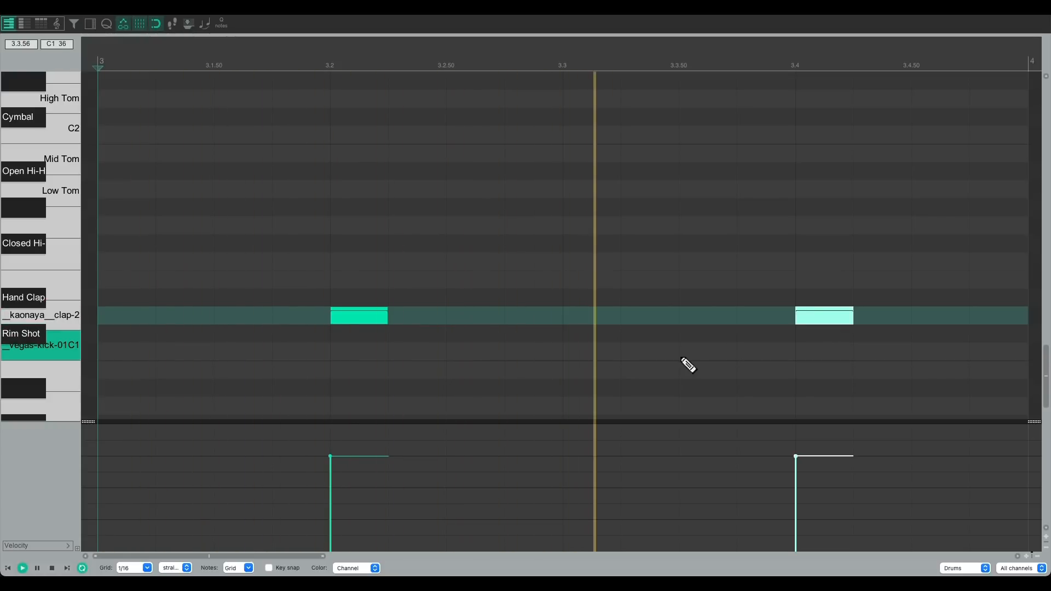
# Step: Add vegas-kick-01 notes in bar 3 at 3.1, 3.1.75, 3.3.50 and 3.4.25, playing the pattern back to check it
pyautogui.click(114, 353)
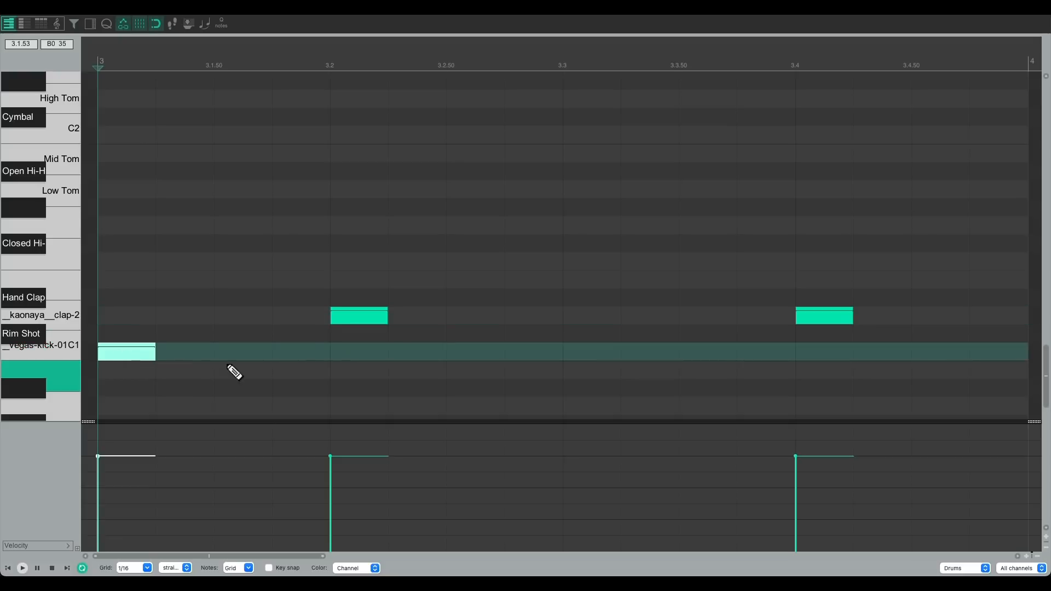
pyautogui.press('space')
pyautogui.press('space')
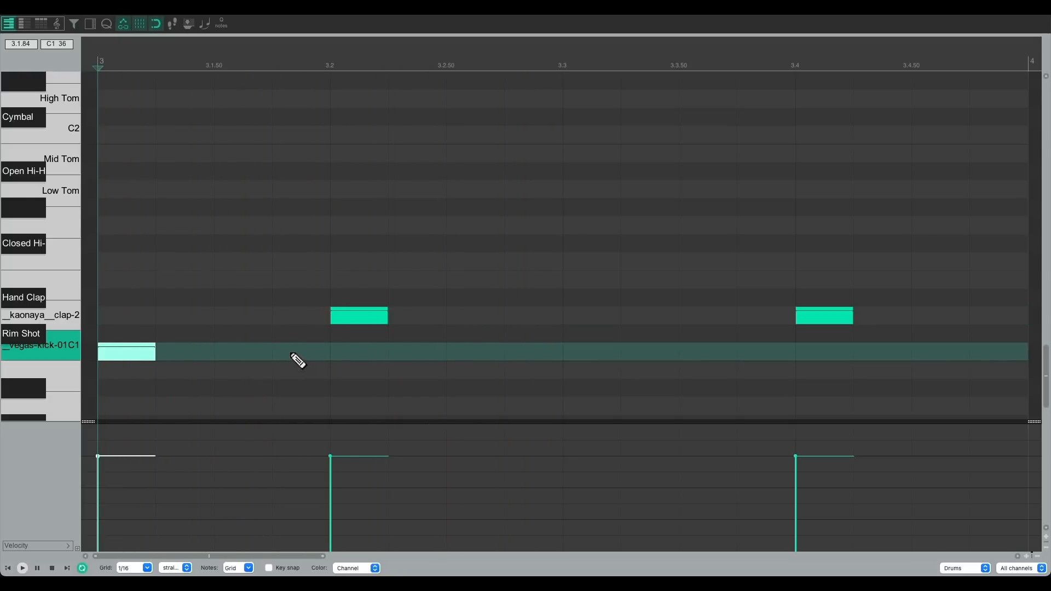
pyautogui.click(300, 355)
pyautogui.press('space')
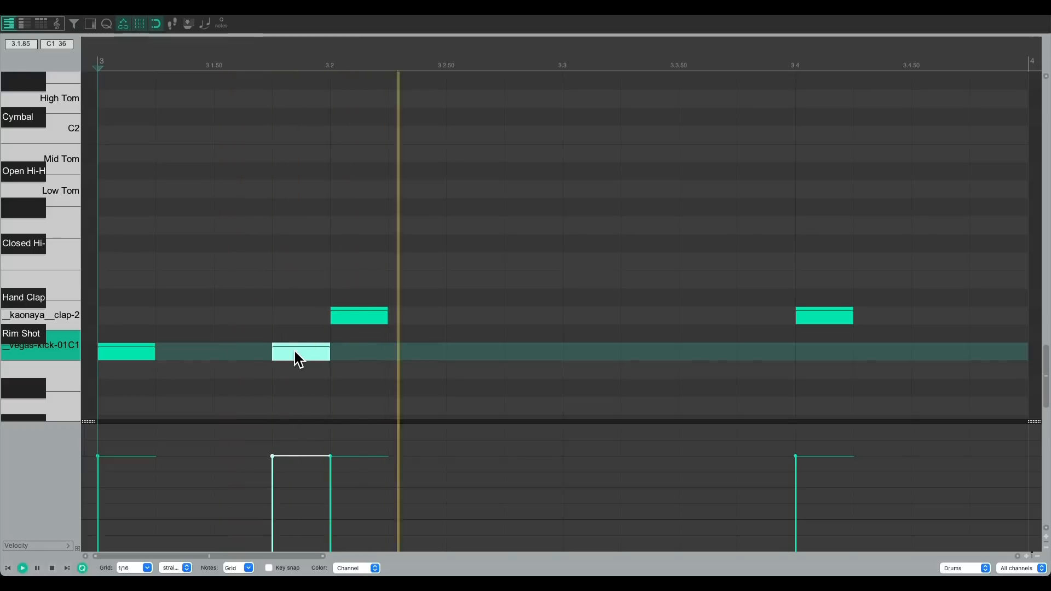
pyautogui.press('space')
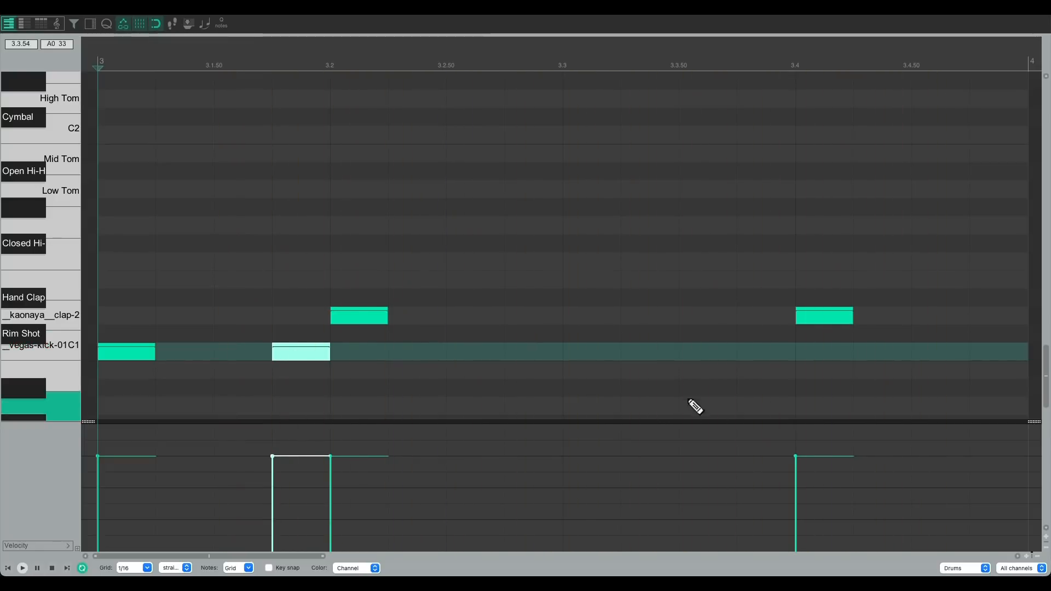
pyautogui.click(706, 355)
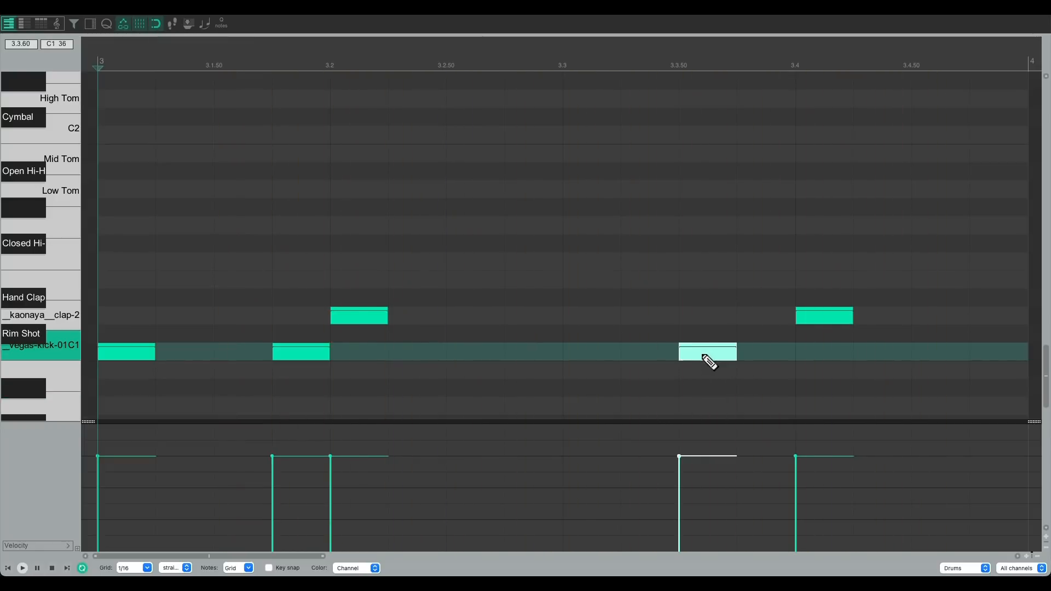
pyautogui.click(876, 353)
pyautogui.press('space')
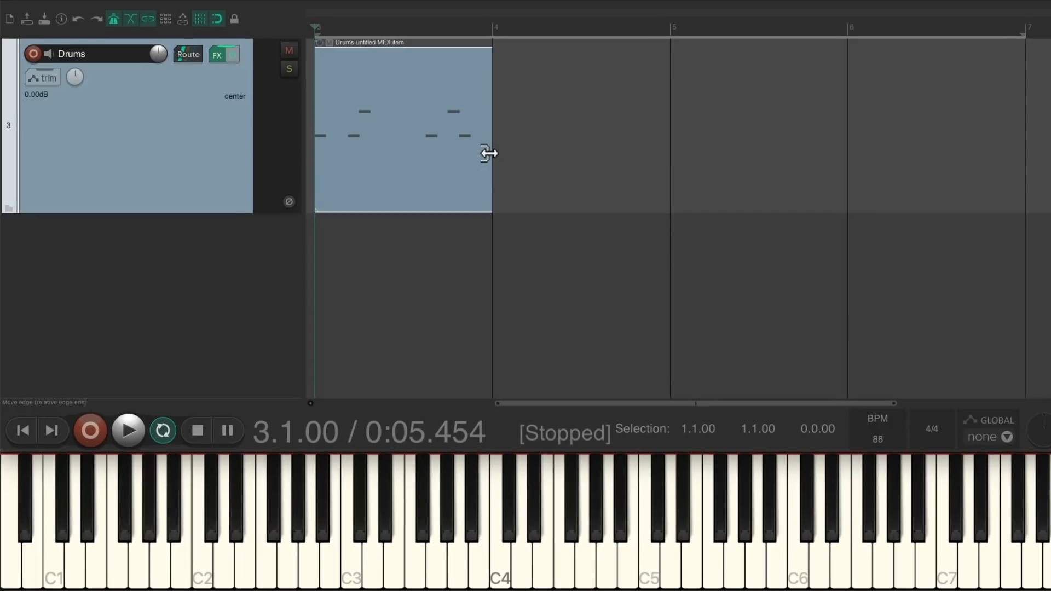
# Step: Extend the Drums MIDI item's end from bar 4 to bar 7 so the pattern loops, and play it
pyautogui.moveTo(488, 153); pyautogui.dragTo(1024, 163)
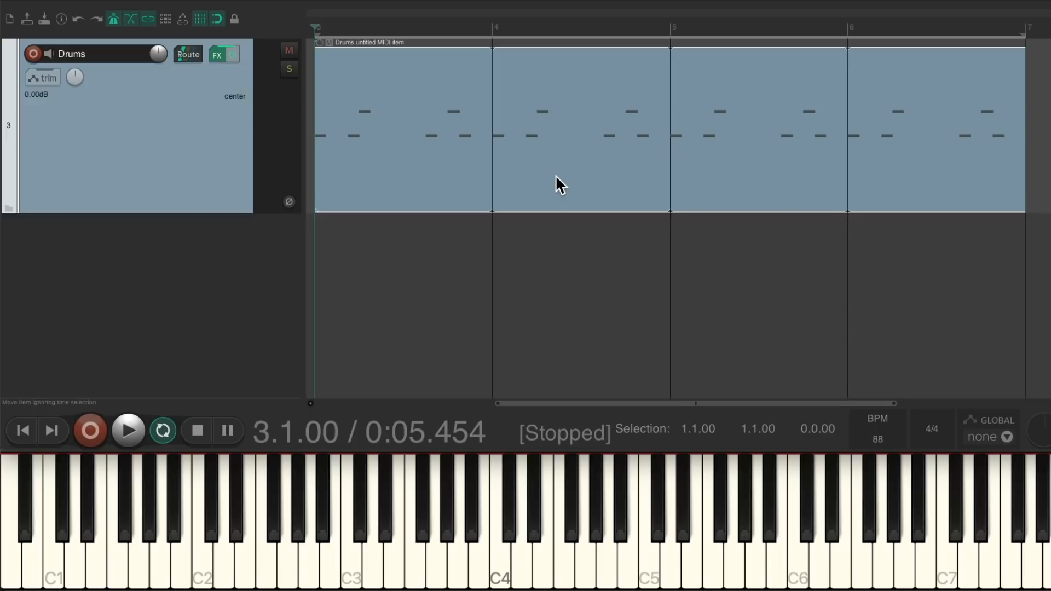
pyautogui.press('space')
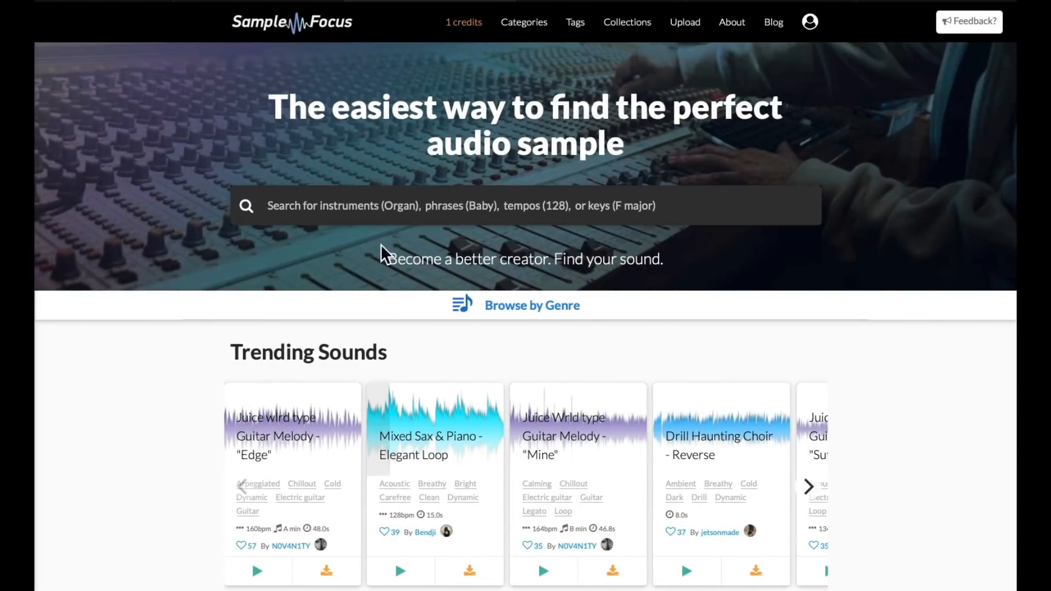
# Step: Switch to the Sample Focus website, browse the sounds and preview the trending guitar melodies, sax and piano loop and haunting choir
pyautogui.scroll(-1, 605, 214)
pyautogui.scroll(-3, 605, 213)
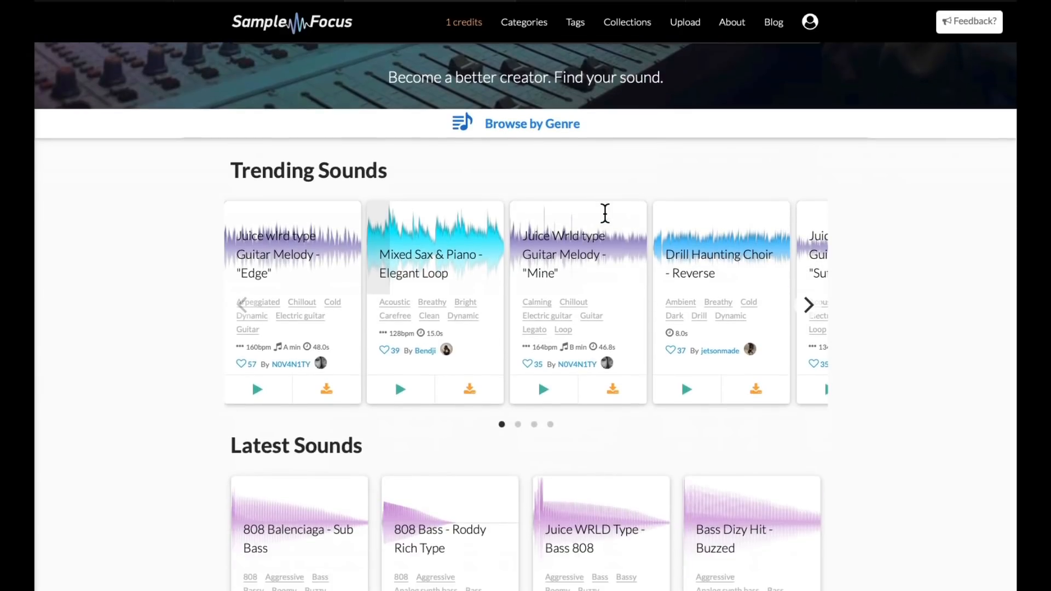
pyautogui.scroll(-1, 504, 457)
pyautogui.scroll(-2, 504, 463)
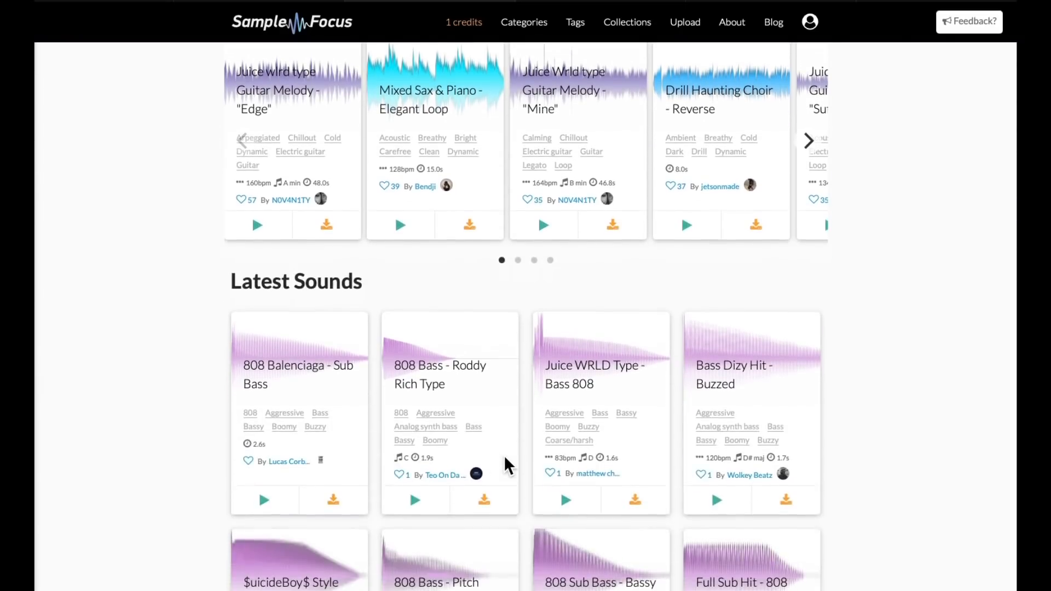
pyautogui.scroll(3, 504, 460)
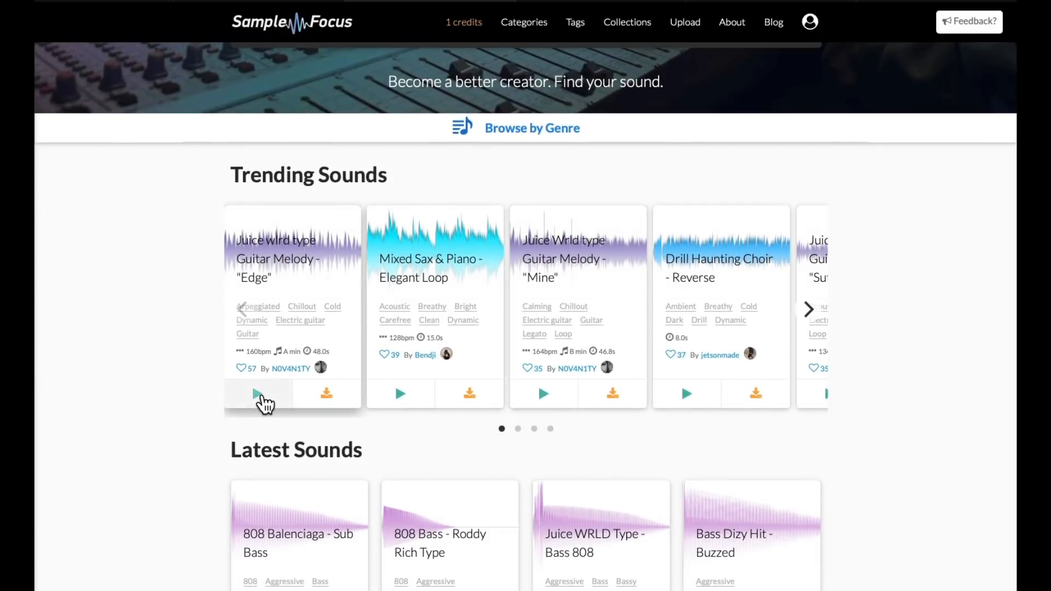
pyautogui.click(261, 396)
pyautogui.click(410, 395)
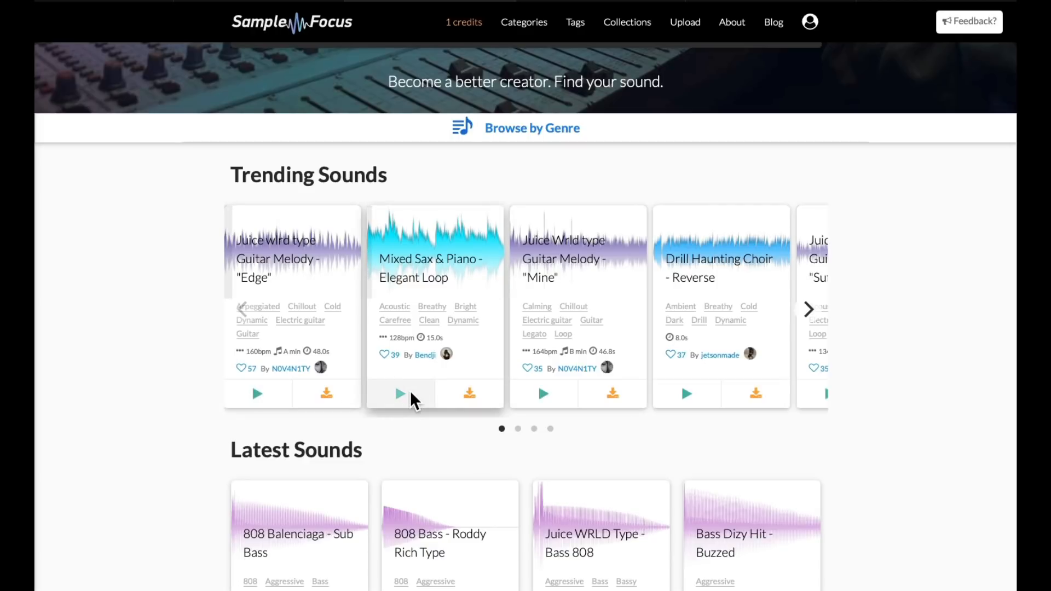
pyautogui.click(690, 395)
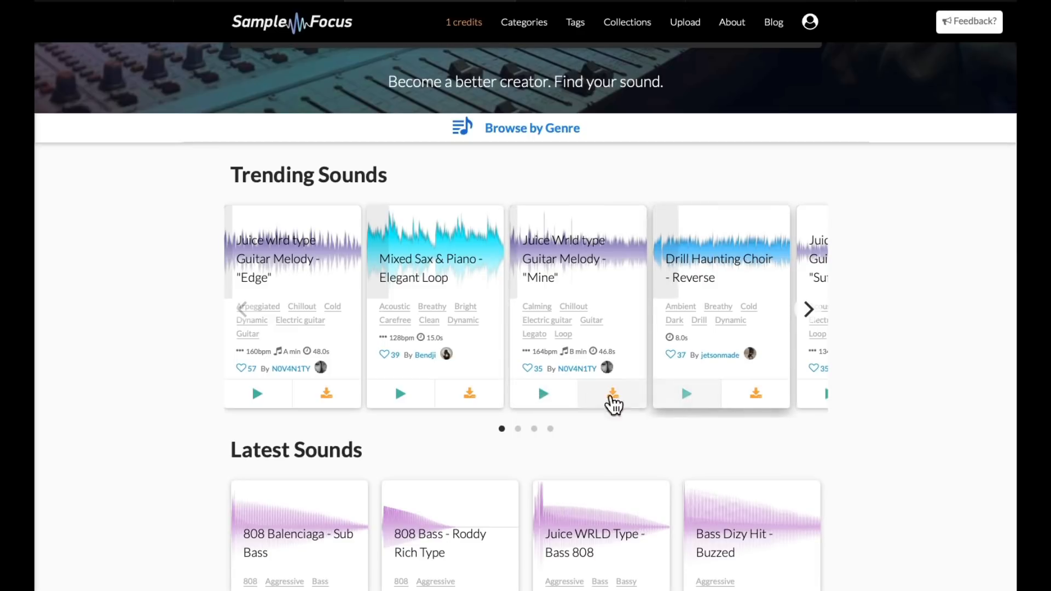
pyautogui.click(544, 393)
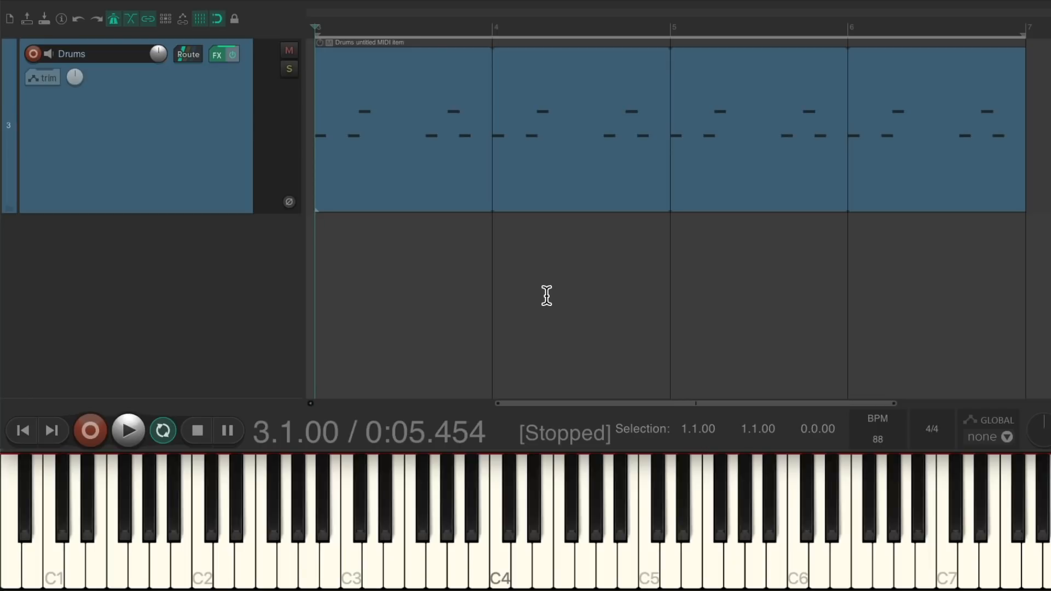
# Step: Switch to Finder's Downloads folder and preview the juice-wrld-type-guitar-melody-mine_164bpm_B_minor.wav sample
pyautogui.press('super+Tab')
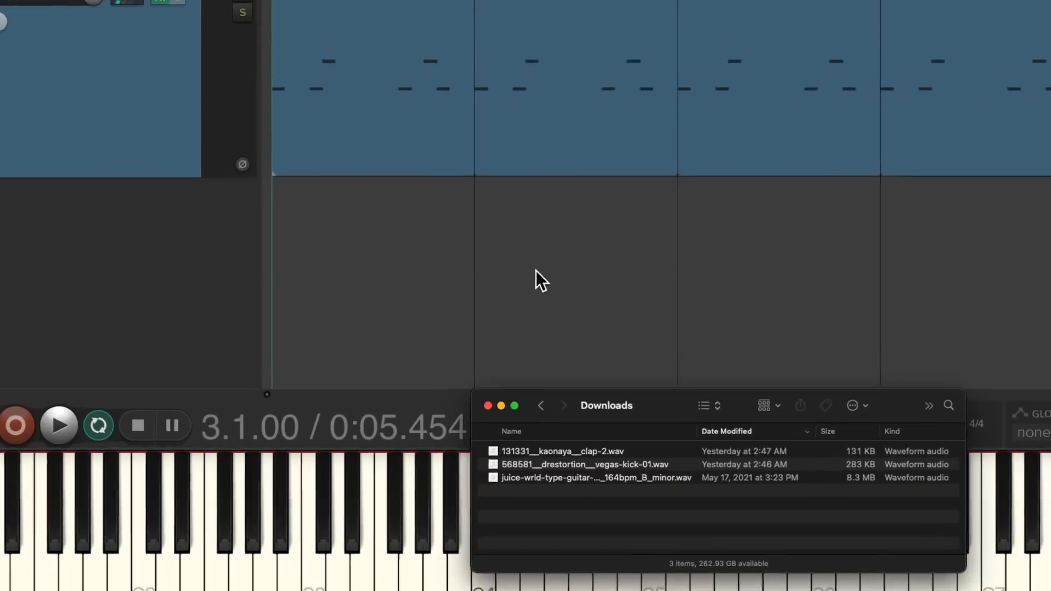
pyautogui.click(508, 482)
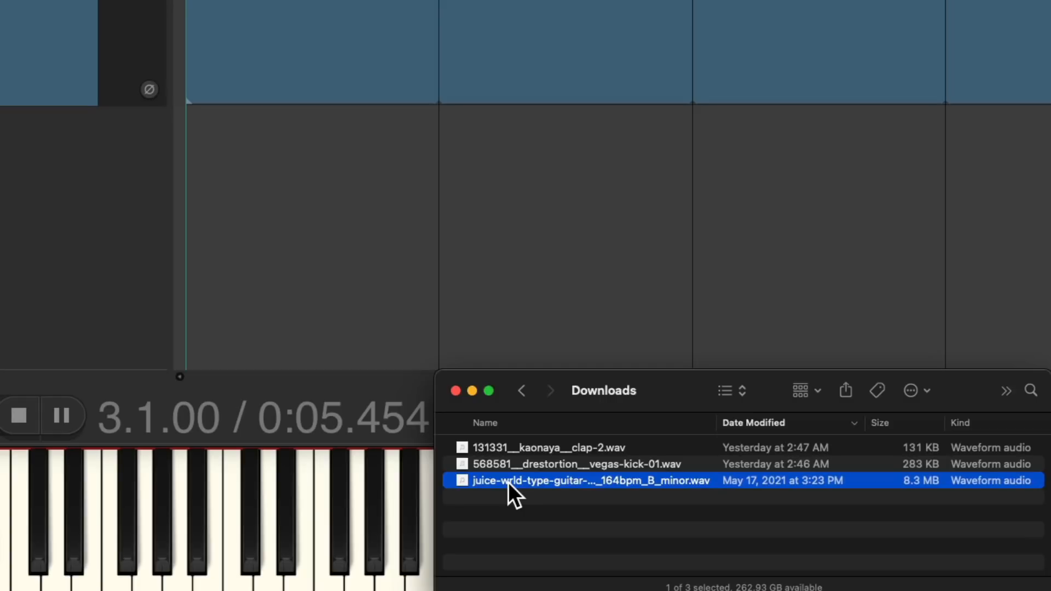
pyautogui.press('space')
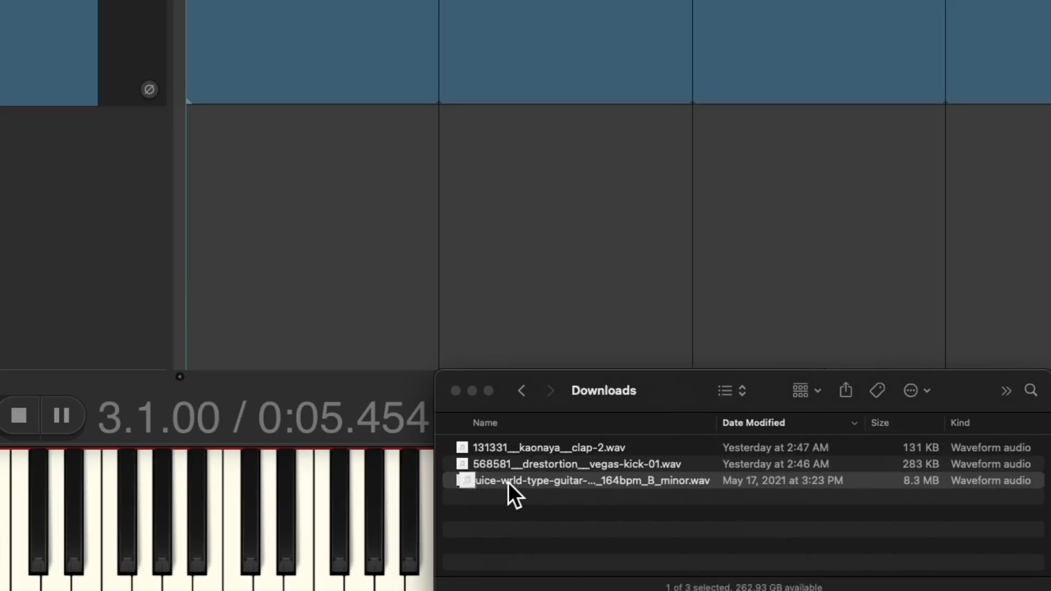
pyautogui.press('space')
pyautogui.press('Return')
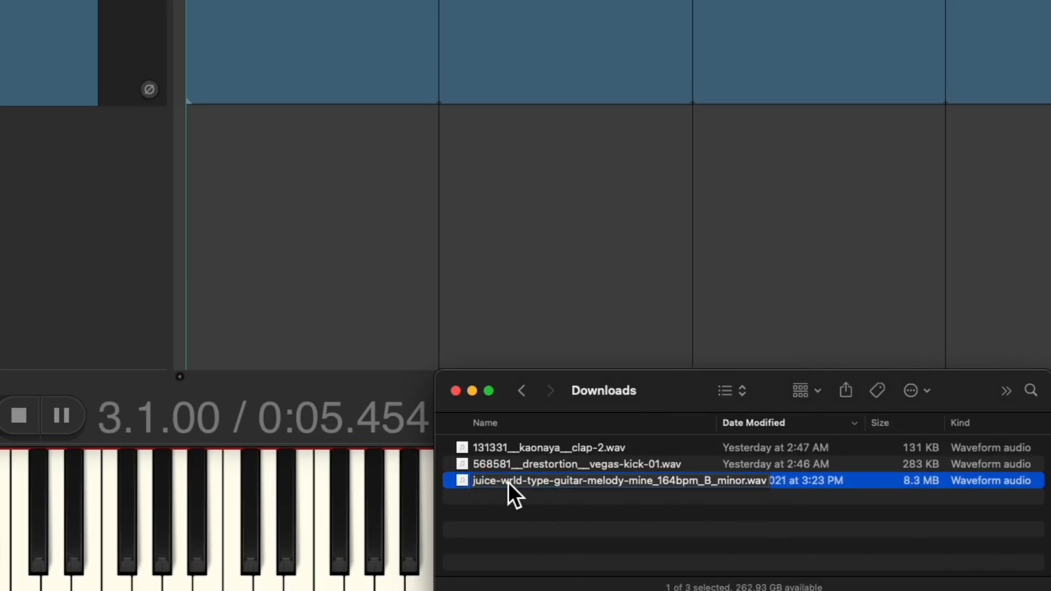
# Step: Import the guitar melody sample onto a new track below Drums at bar 3, adjusting the media based on its suggested tempo, and play it
pyautogui.moveTo(508, 481); pyautogui.dragTo(213, 183)
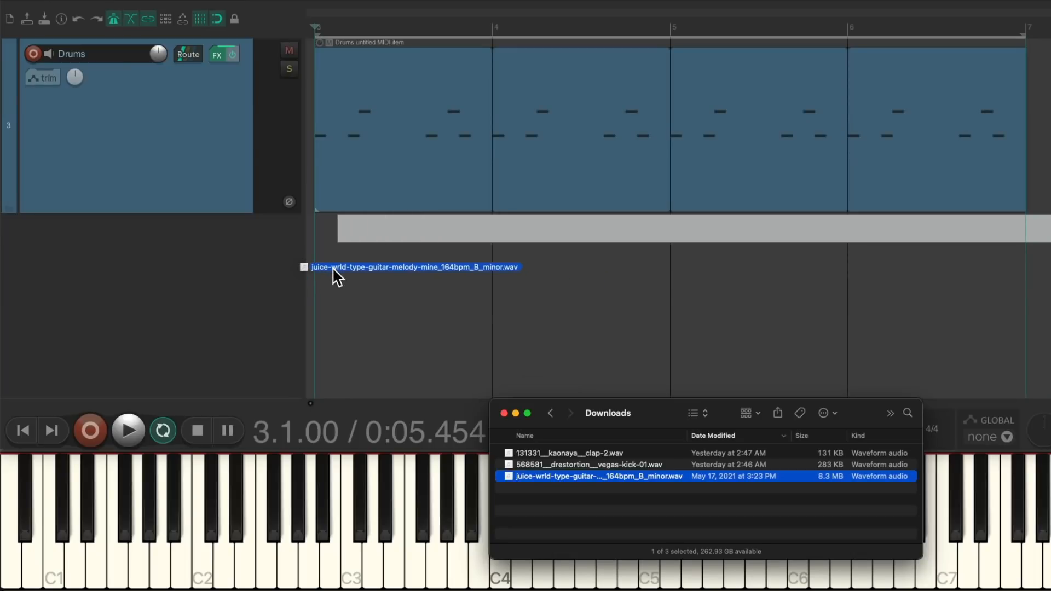
pyautogui.moveTo(333, 267); pyautogui.dragTo(317, 274)
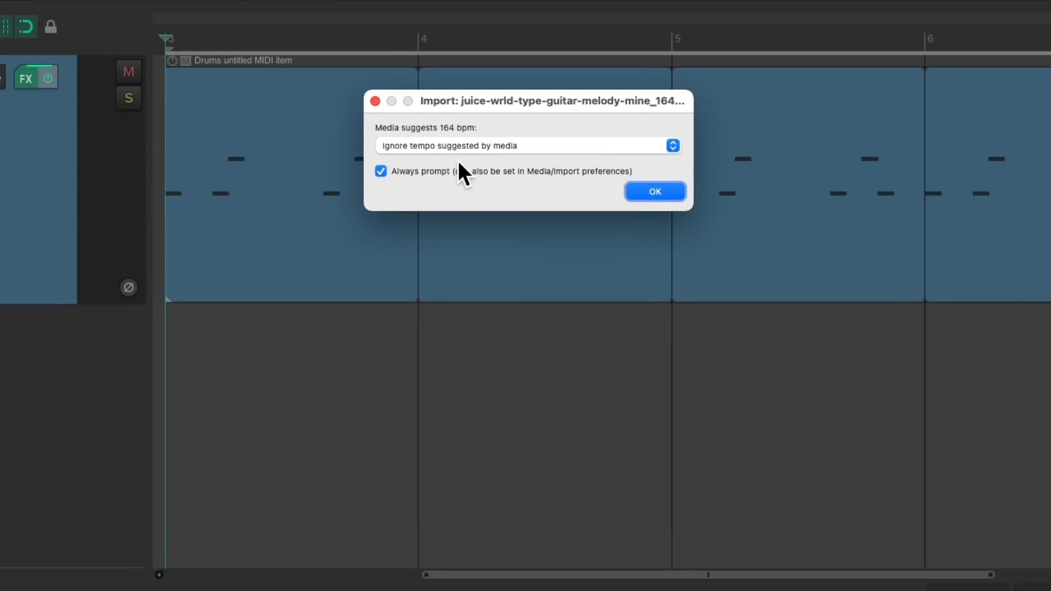
pyautogui.click(533, 145)
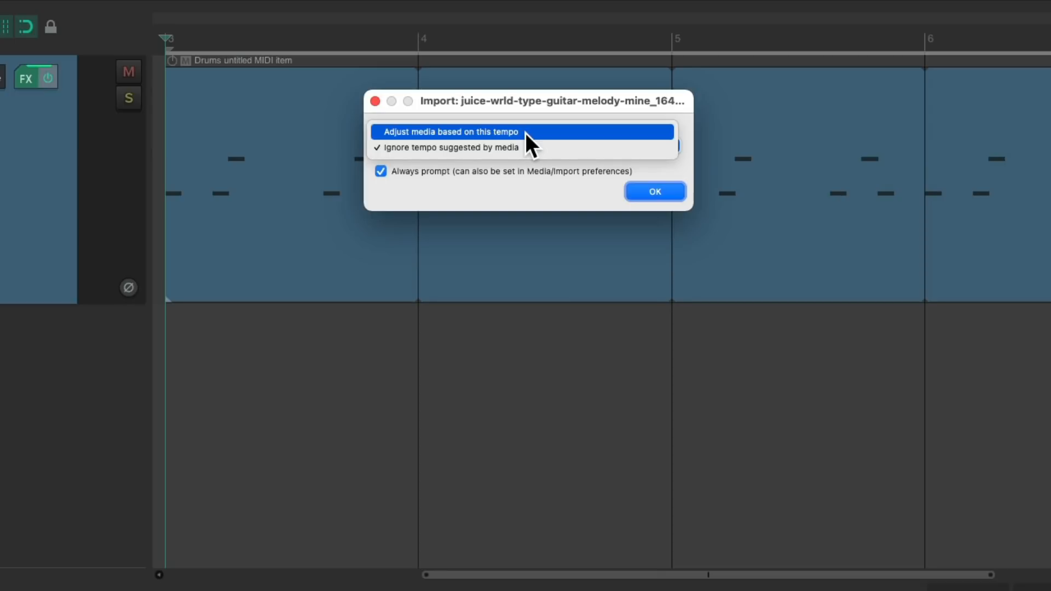
pyautogui.click(526, 134)
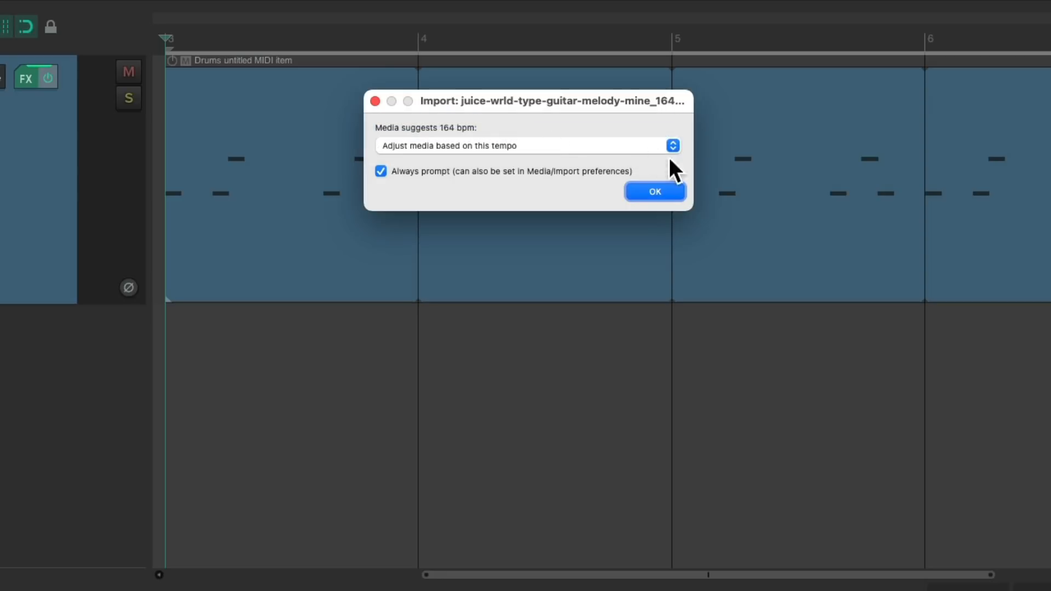
pyautogui.click(650, 197)
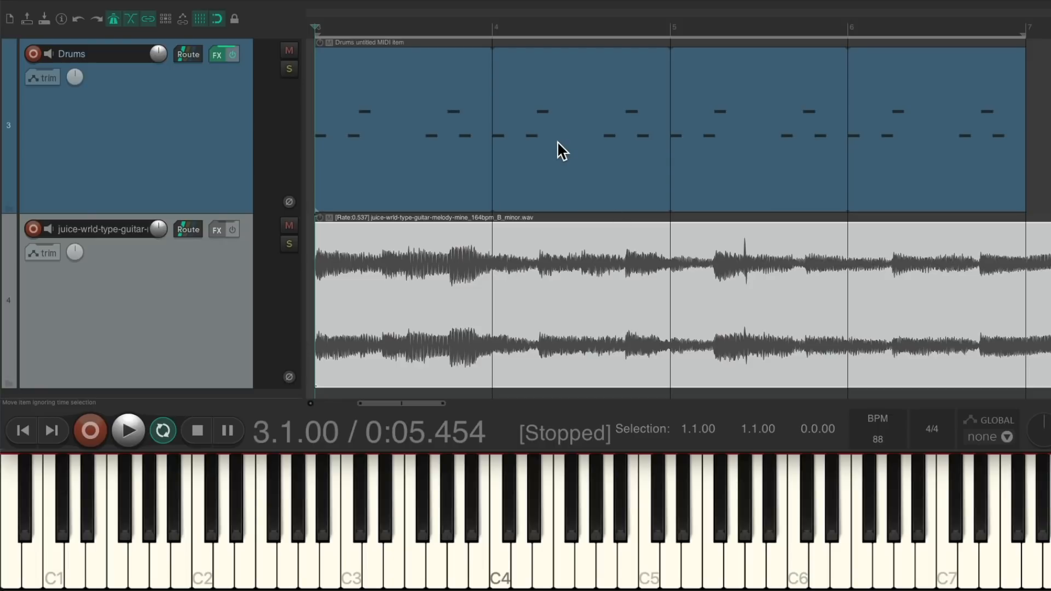
pyautogui.press('space')
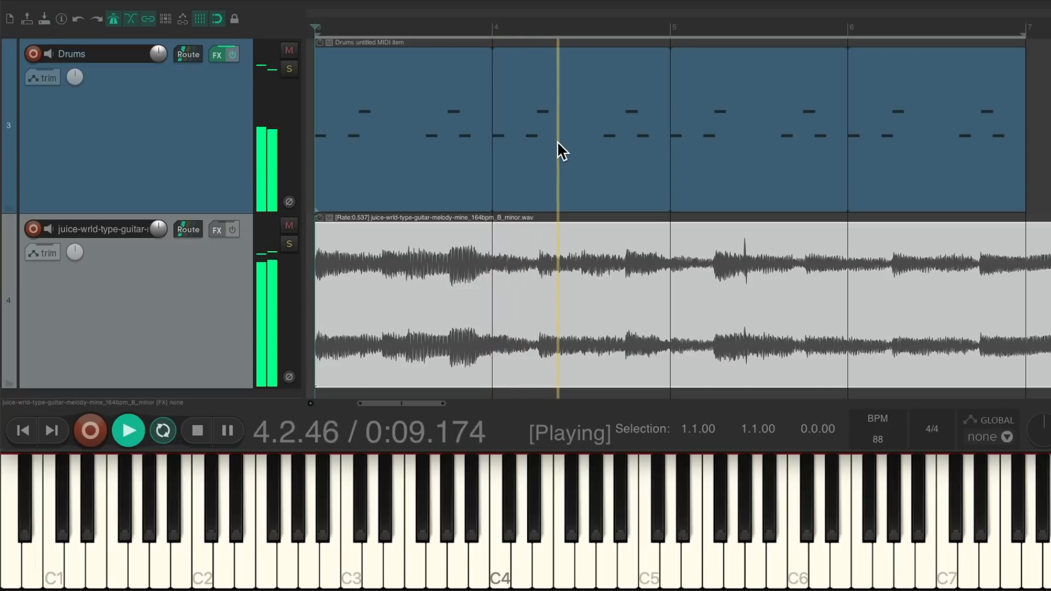
pyautogui.press('space')
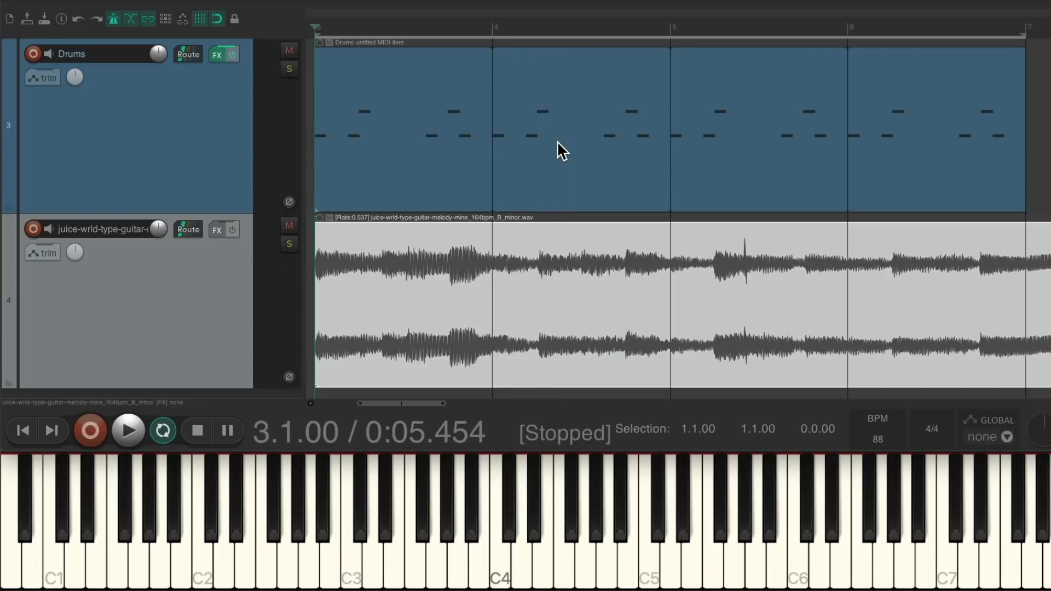
# Step: Set the guitar melody item's playback rate to 1 in its properties and play it with the drums
pyautogui.doubleClick(535, 240)
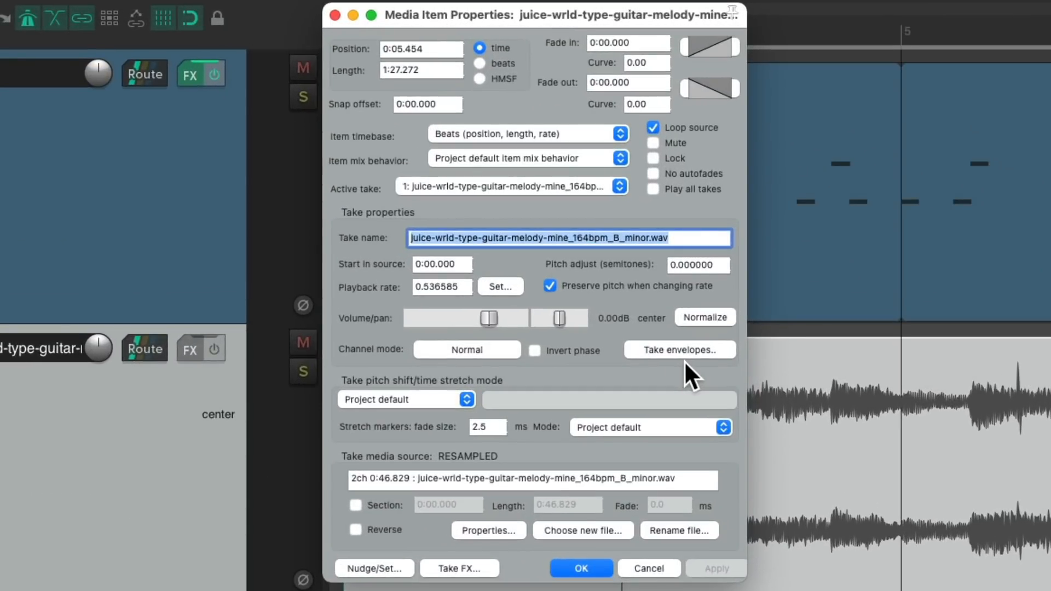
pyautogui.click(444, 289)
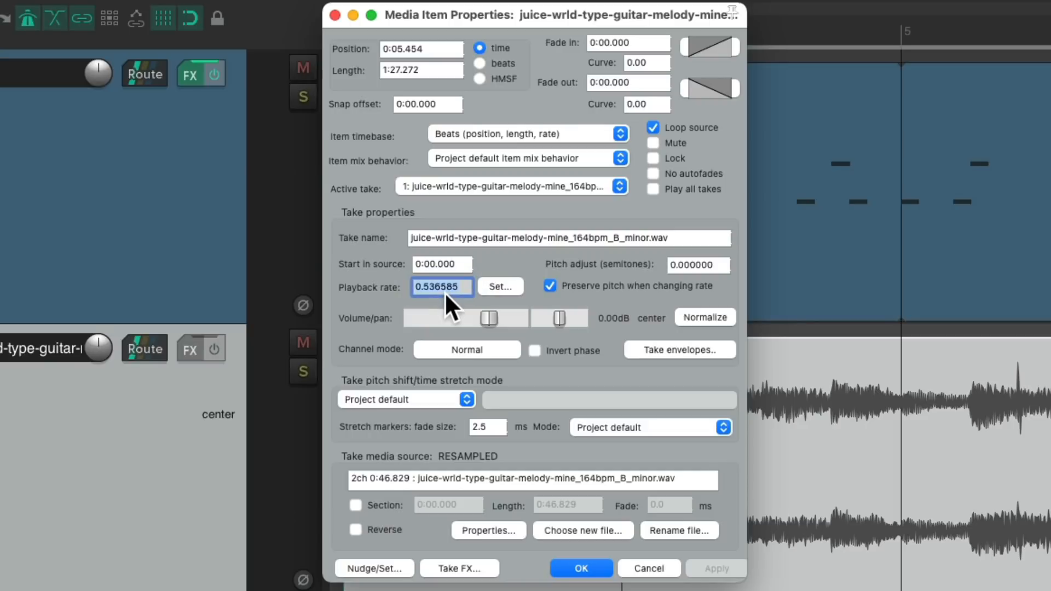
pyautogui.write('1')
pyautogui.click(584, 569)
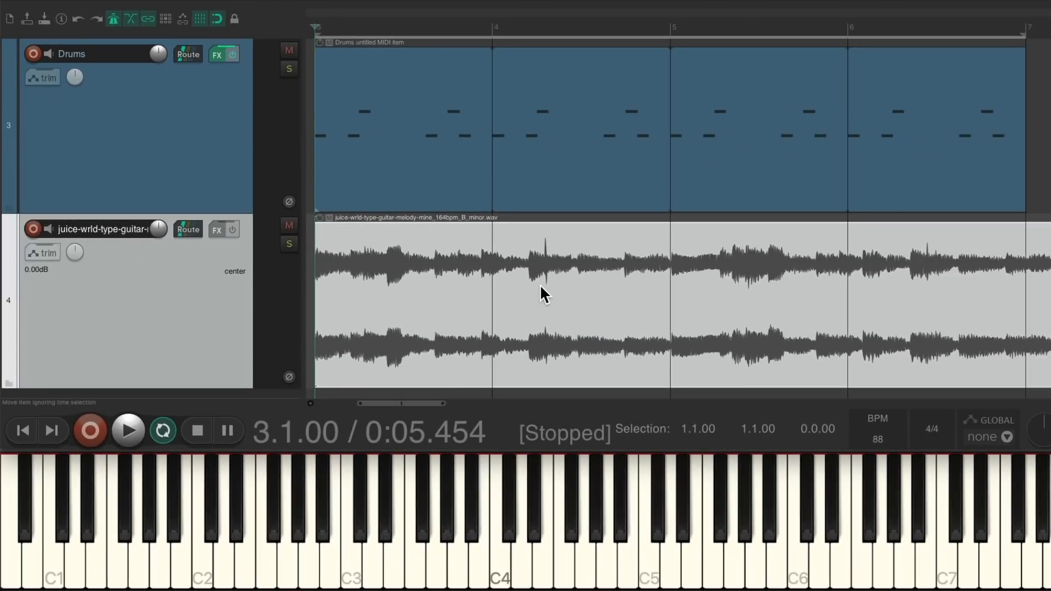
pyautogui.press('space')
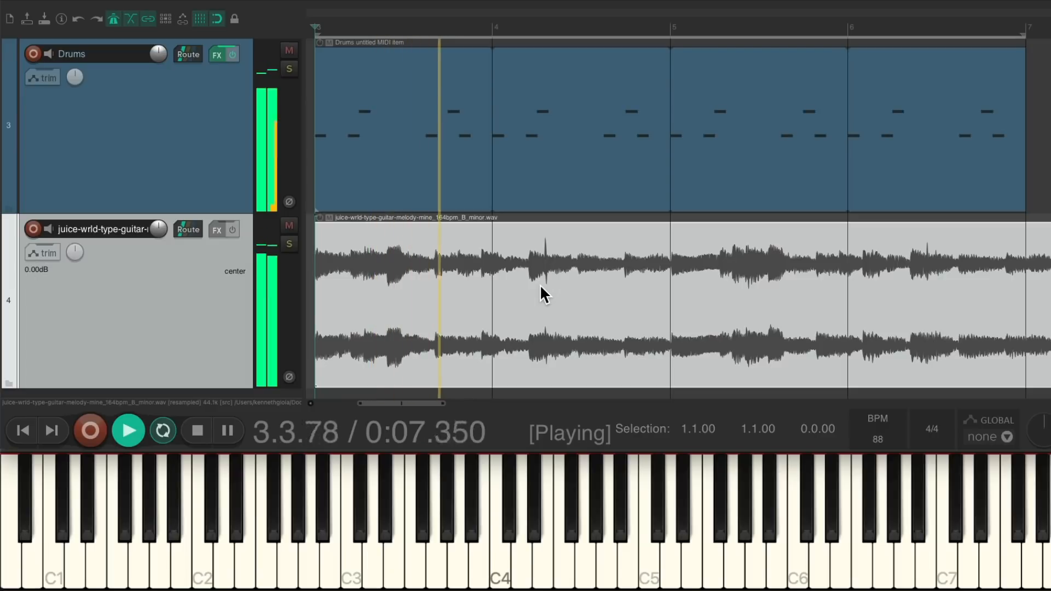
pyautogui.press('space')
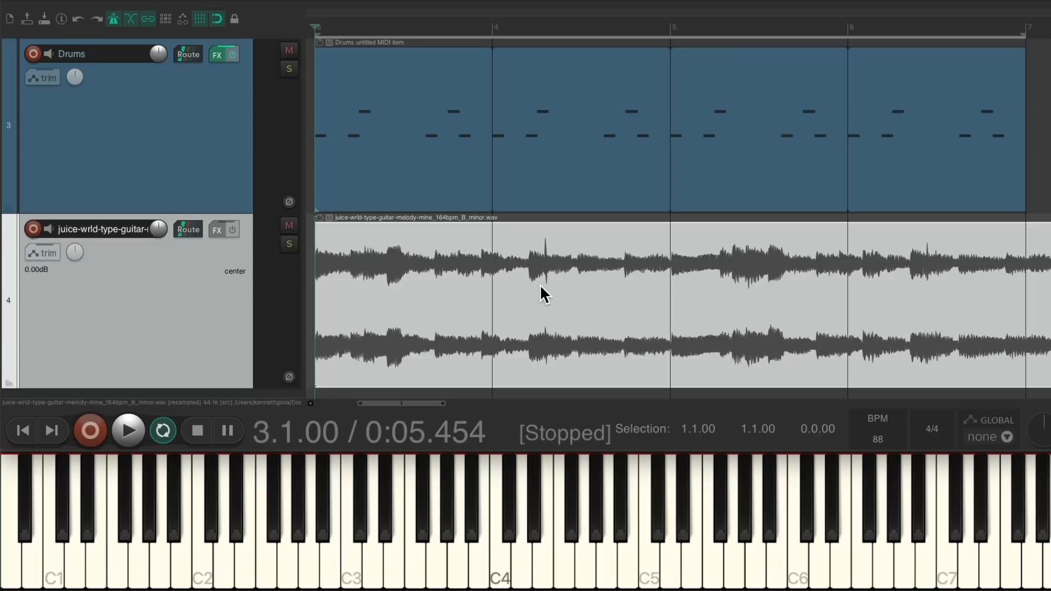
# Step: Split the guitar melody item at bar 7, where the Drums item ends
pyautogui.hscroll(5, 668, 271)
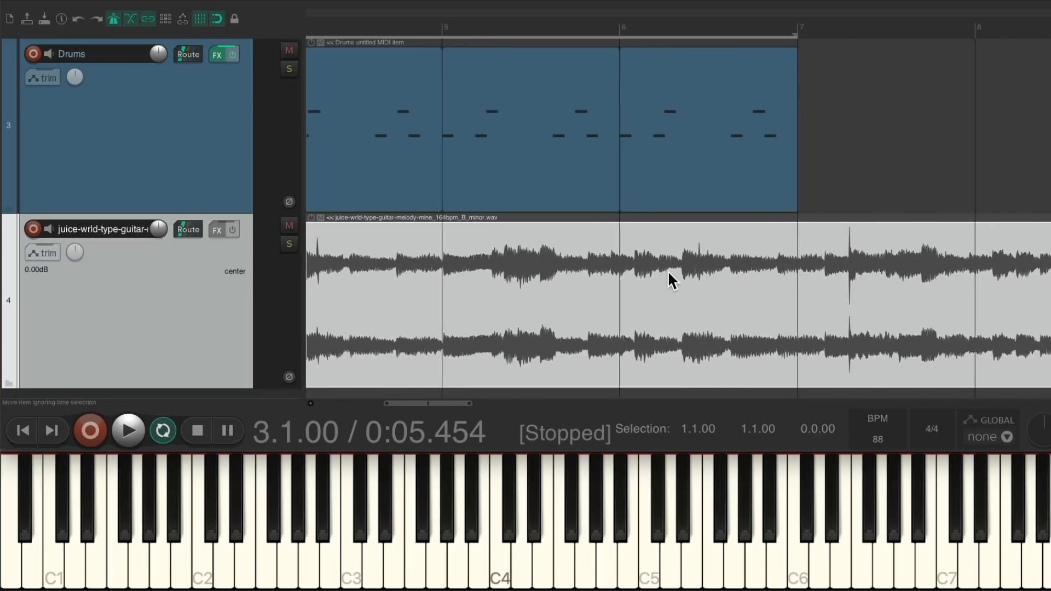
pyautogui.click(794, 321)
pyautogui.press('s')
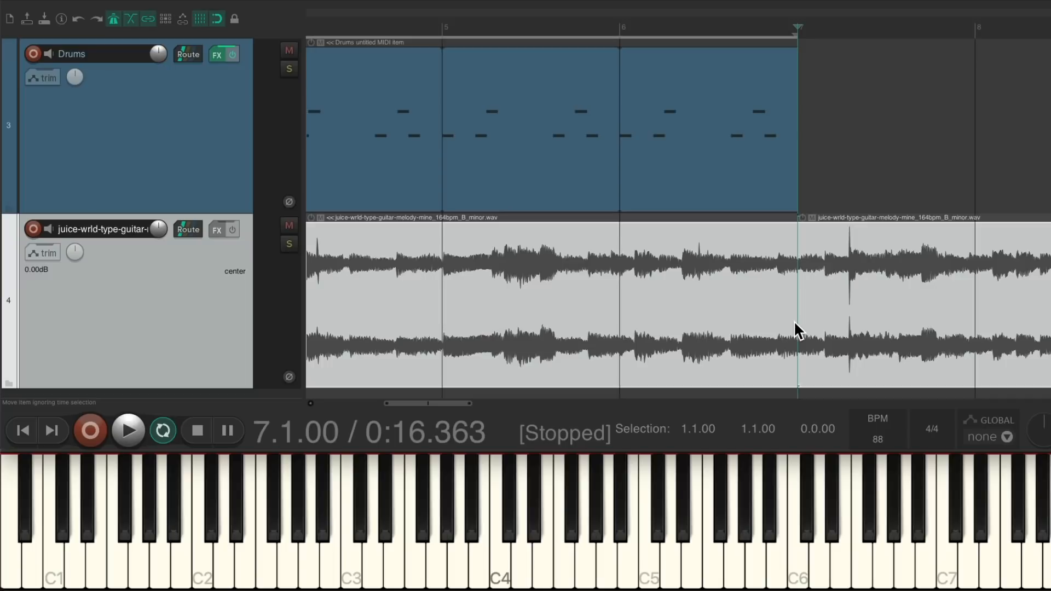
# Step: Delete the guitar melody piece after bar 7 and time-stretch the remaining item to end at bar 7 with a rate of about 1.074
pyautogui.click(846, 251)
pyautogui.press('Delete')
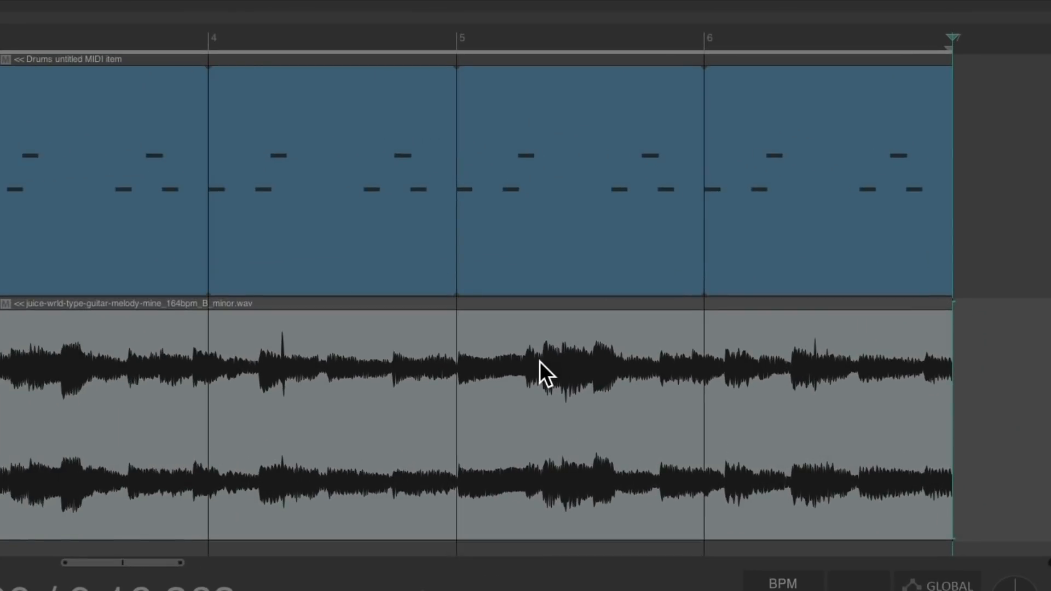
pyautogui.hscroll(-1, 540, 361)
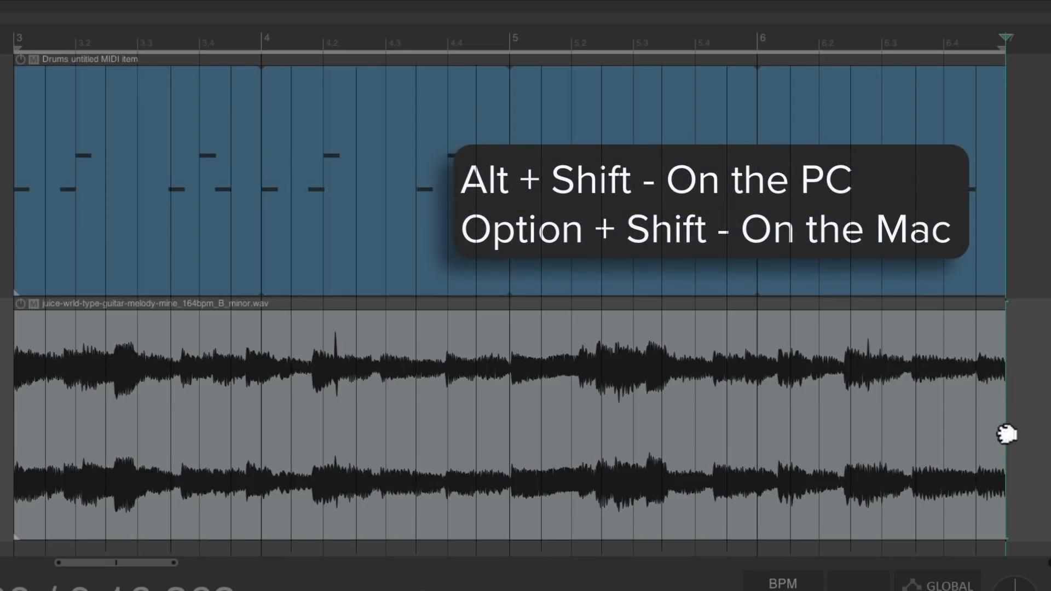
pyautogui.moveTo(1007, 435)
pyautogui.mouseDown()
pyautogui.moveTo(859, 441)
pyautogui.moveTo(1023, 437)
pyautogui.moveTo(938, 443)
pyautogui.moveTo(1005, 452)
pyautogui.mouseUp()
pyautogui.press('space')
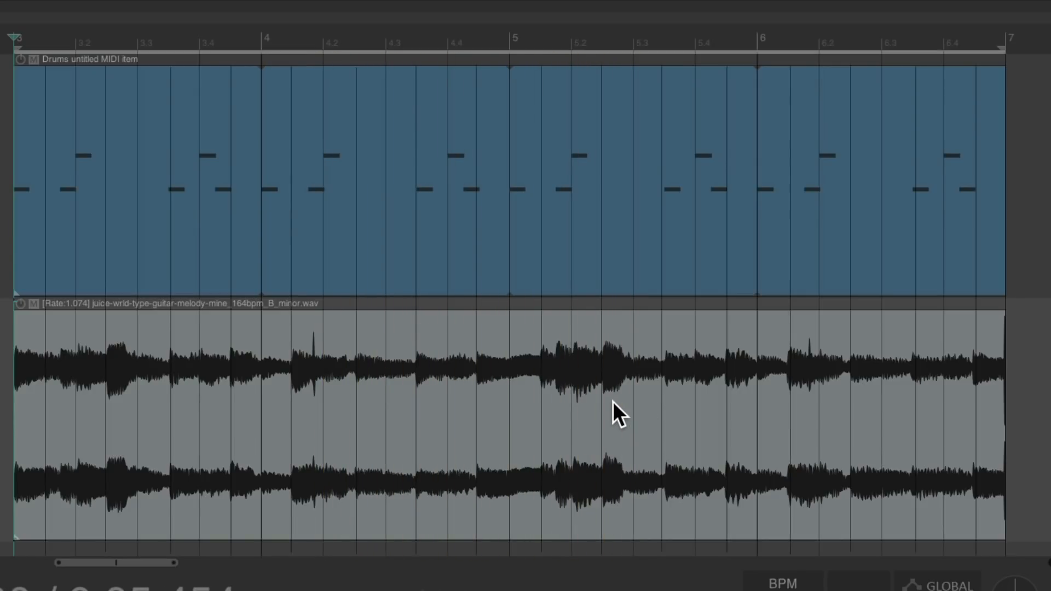
# Step: Trim the guitar melody item's start past the first waveform spike and move the item back to start at bar 3
pyautogui.scroll(5, 272, 424)
pyautogui.scroll(6, 272, 423)
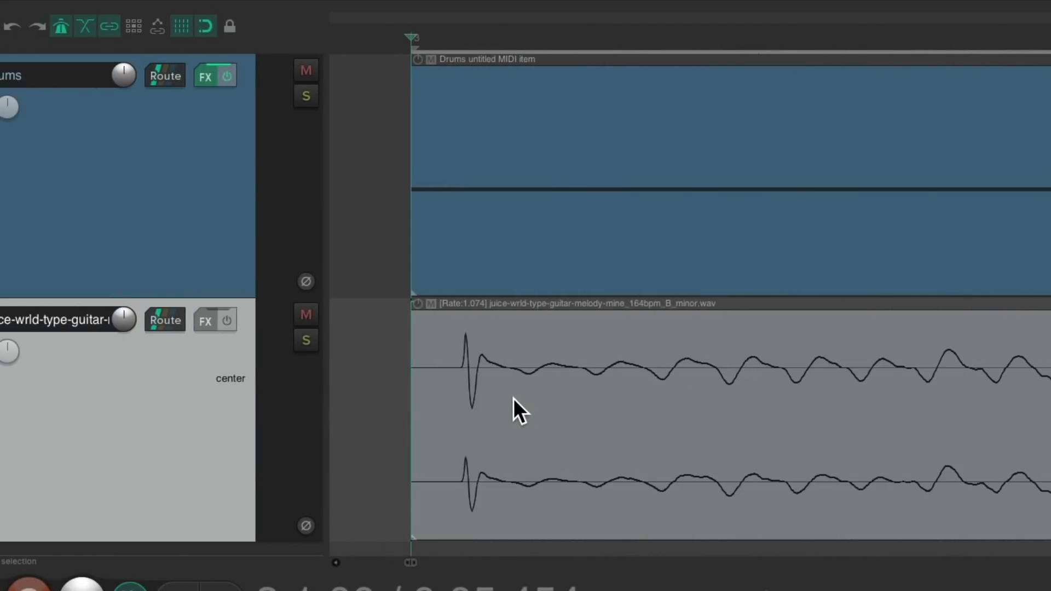
pyautogui.moveTo(411, 422); pyautogui.dragTo(508, 416)
pyautogui.moveTo(597, 330); pyautogui.dragTo(496, 341)
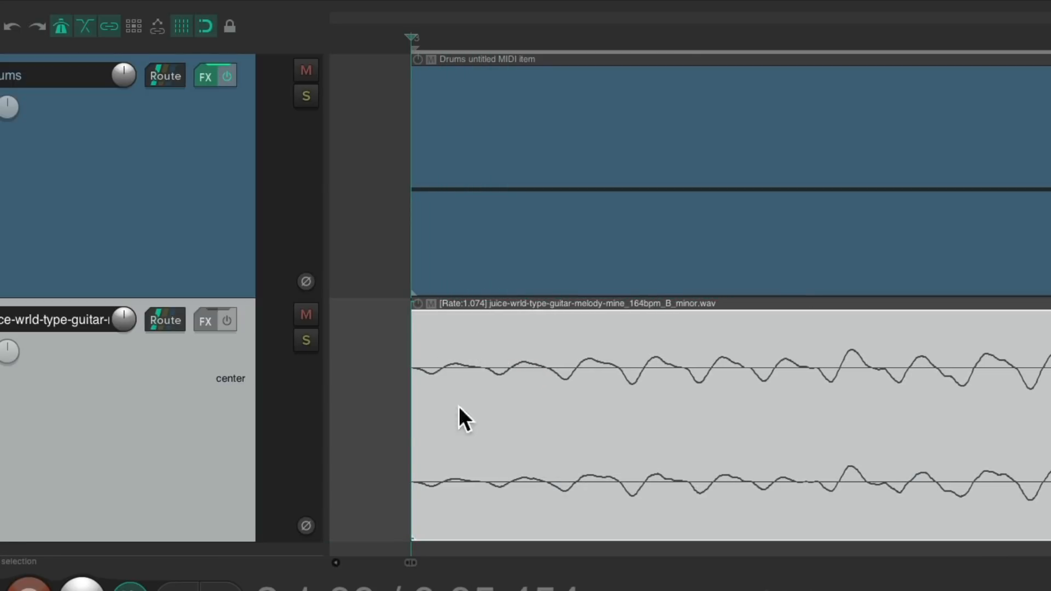
# Step: Trim the guitar melody item's end to just before the last waveform spike
pyautogui.scroll(-5, 409, 427)
pyautogui.scroll(2, 251, 422)
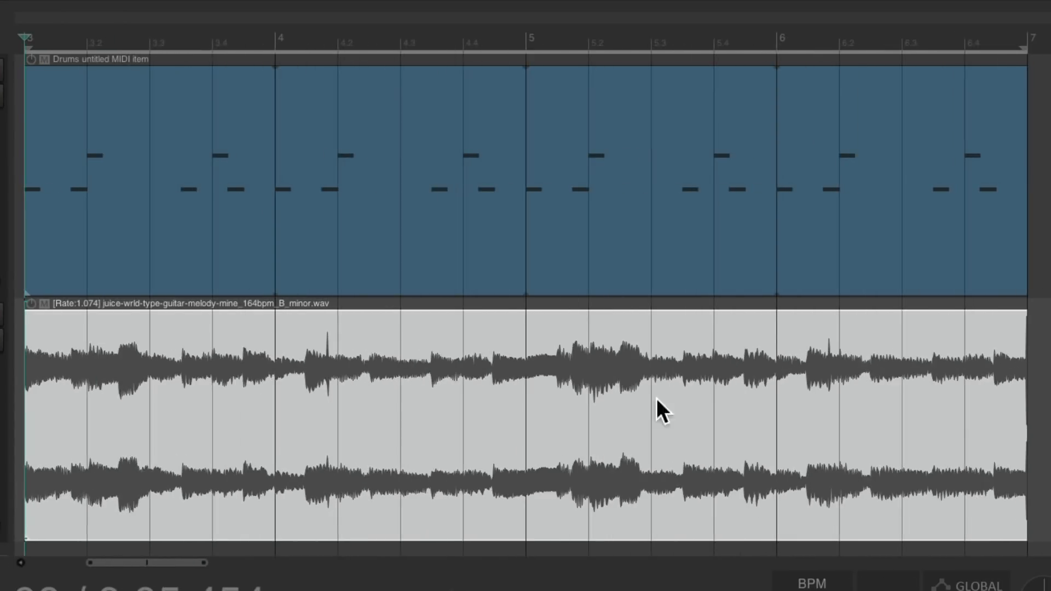
pyautogui.scroll(5, 1026, 425)
pyautogui.scroll(8, 1033, 426)
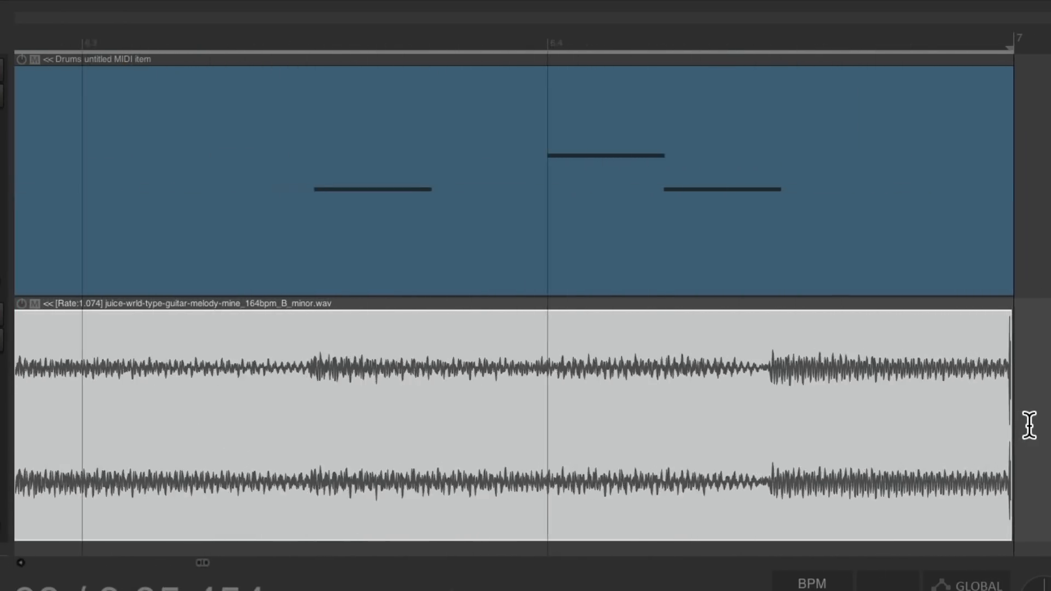
pyautogui.scroll(3, 974, 431)
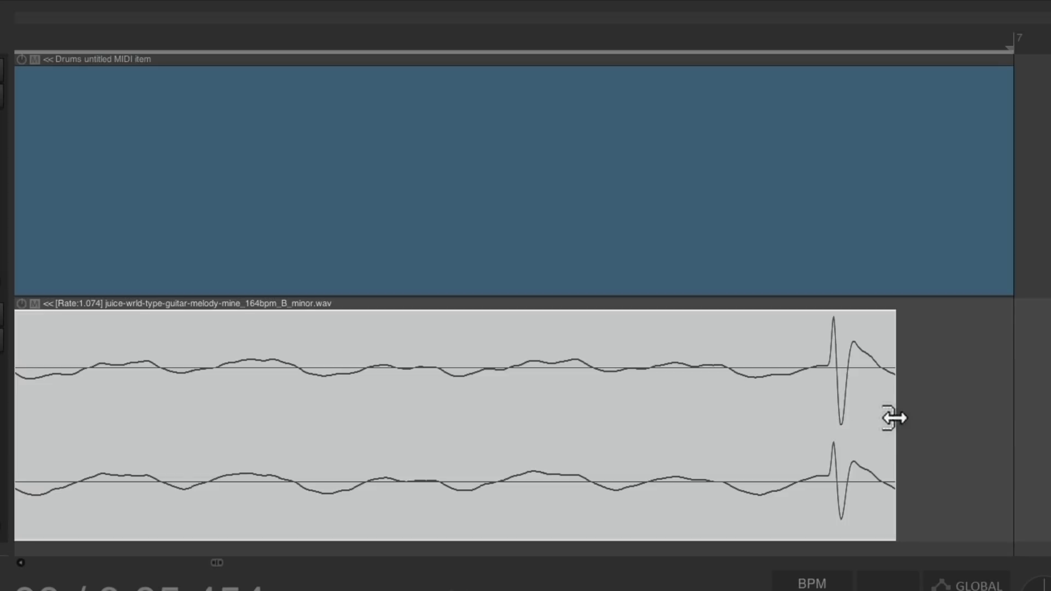
pyautogui.moveTo(894, 419); pyautogui.dragTo(837, 429)
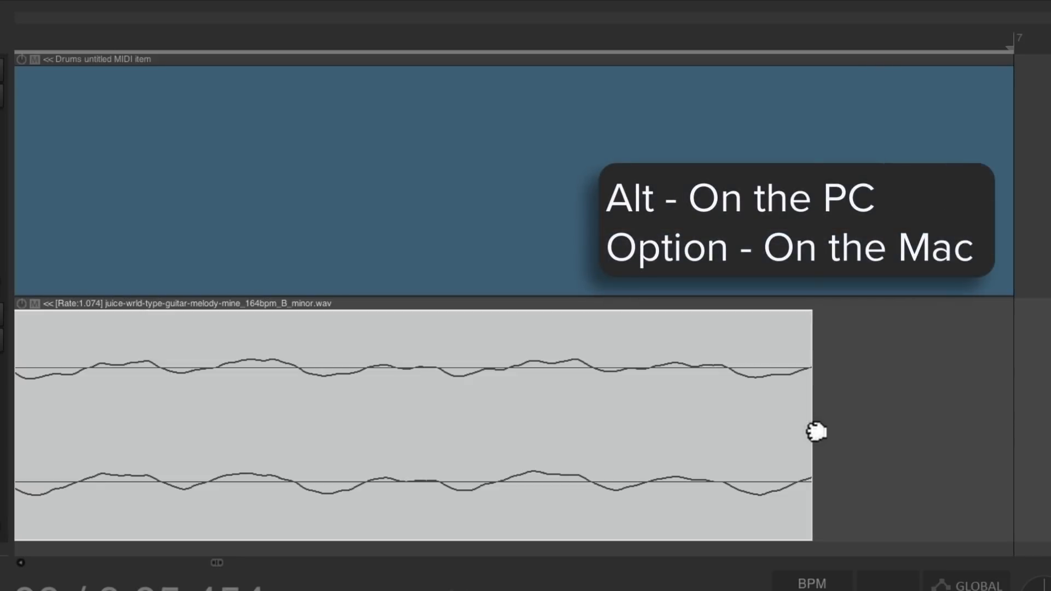
# Step: Time-stretch the guitar melody item's end to bar 7 at a rate of about 1.073 and play it with the drums
pyautogui.moveTo(817, 432); pyautogui.dragTo(1012, 430)
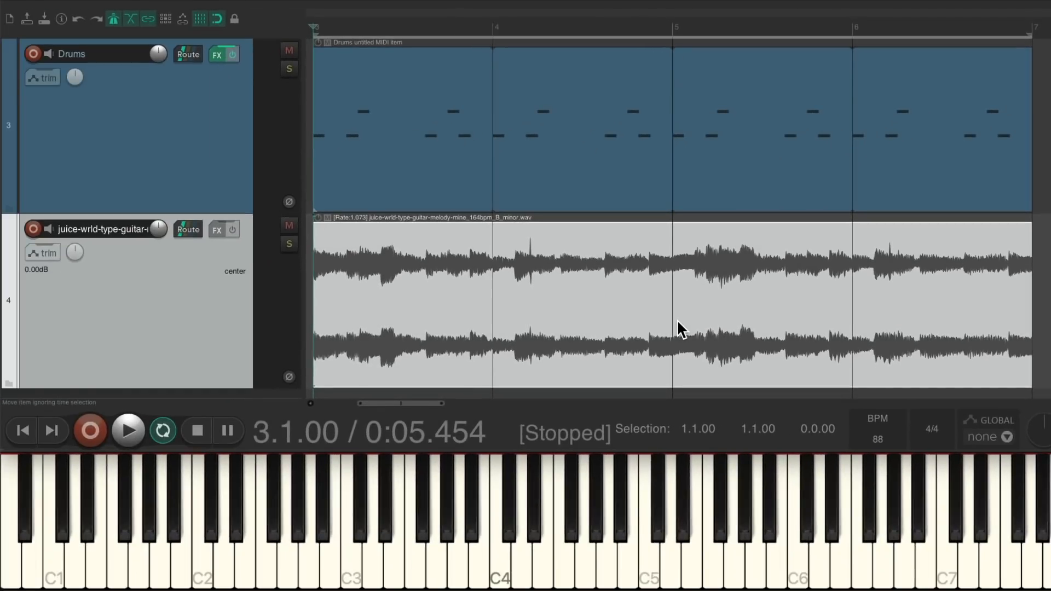
pyautogui.press('space')
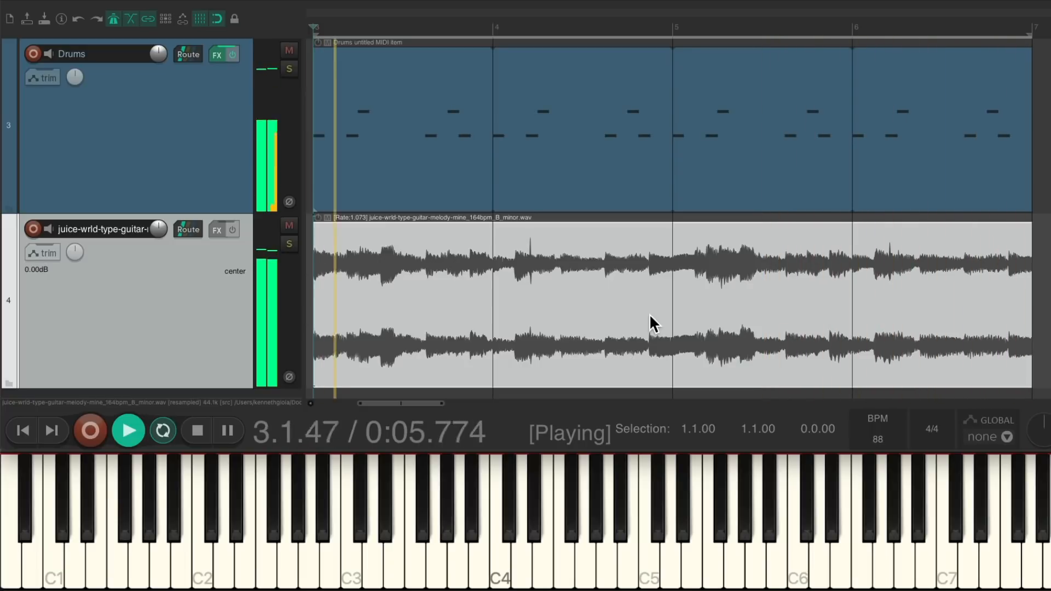
pyautogui.press('space')
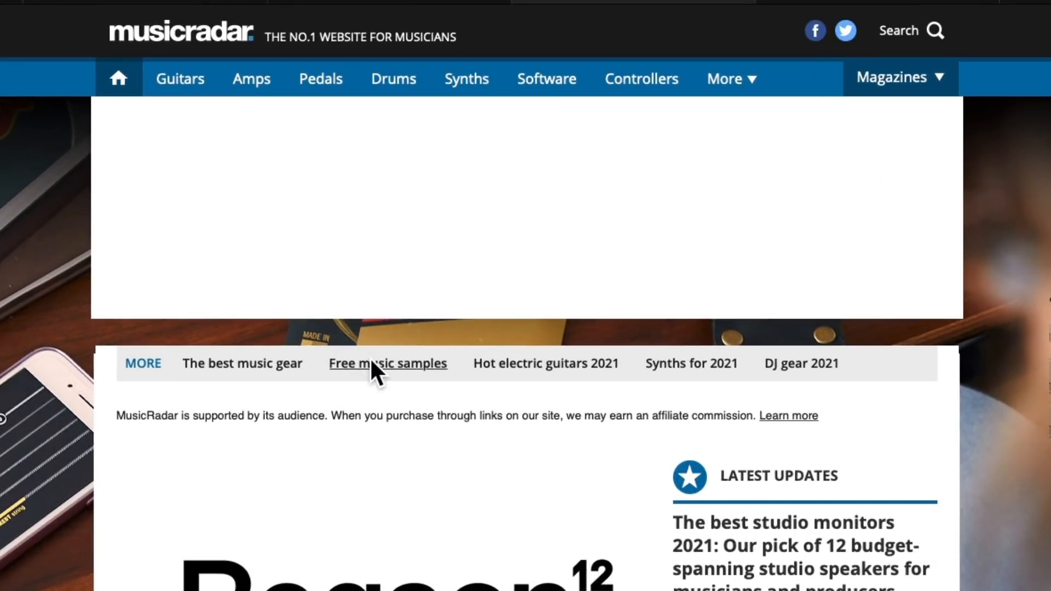
# Step: Switch to the MusicRadar website and open the 355 free breakbeat samples page from its free music samples list
pyautogui.click(382, 365)
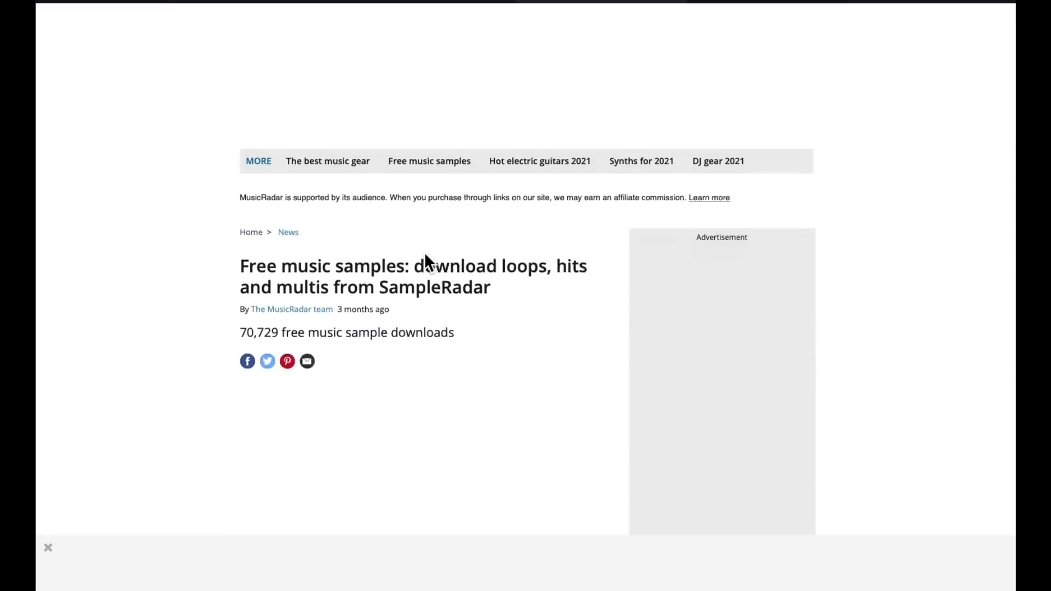
pyautogui.scroll(-5, 425, 257)
pyautogui.scroll(-15, 424, 254)
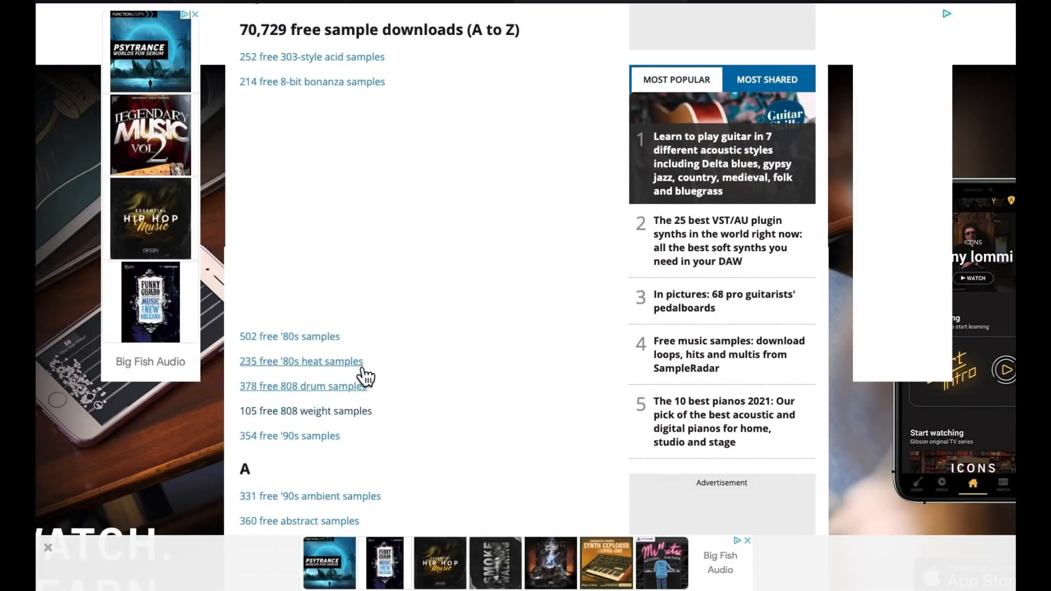
pyautogui.scroll(-4, 435, 350)
pyautogui.scroll(-5, 457, 335)
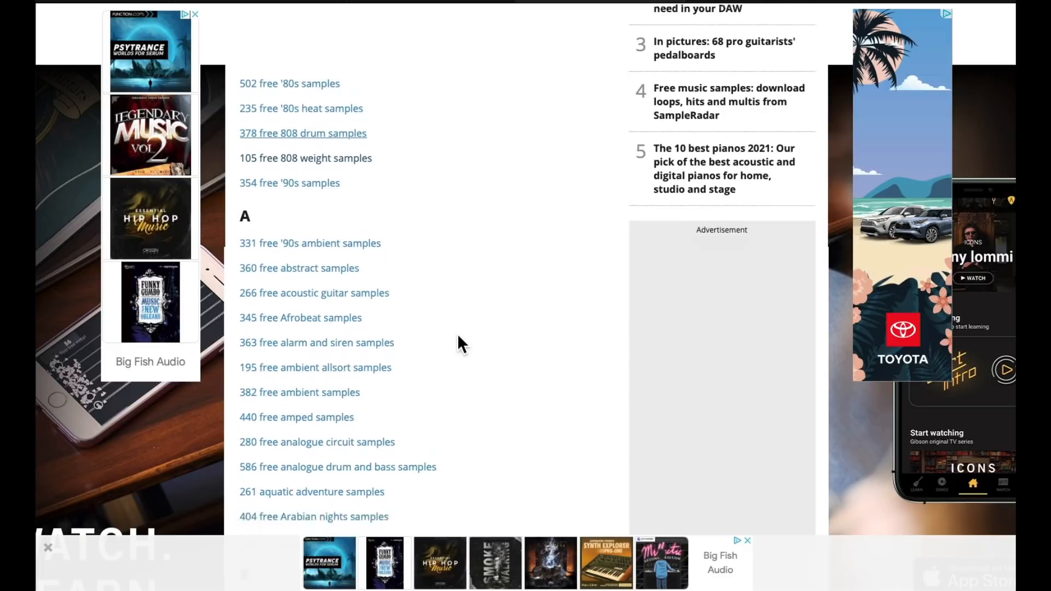
pyautogui.scroll(-4, 419, 328)
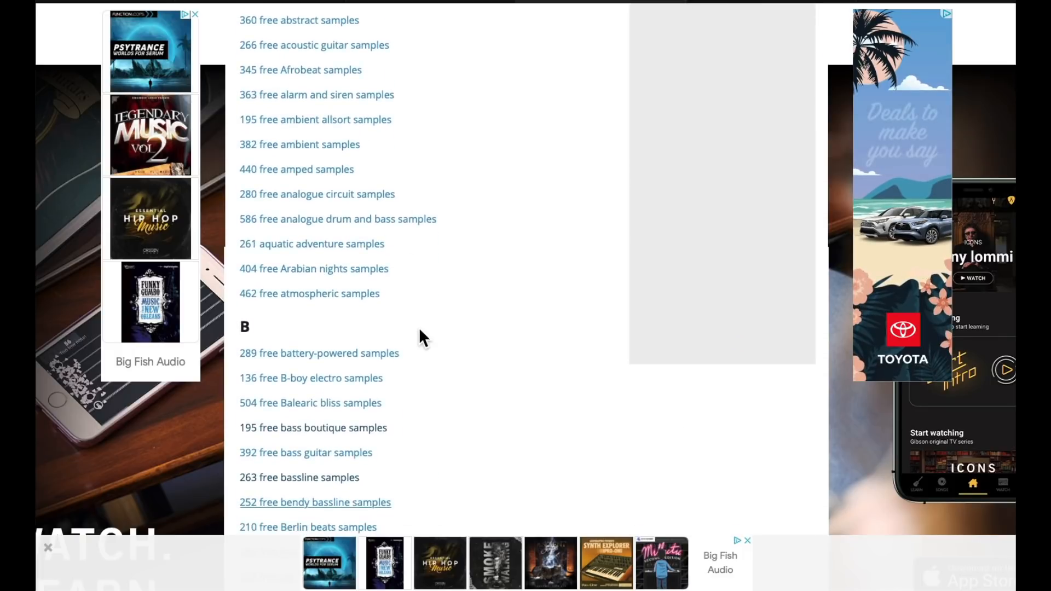
pyautogui.scroll(-1, 419, 328)
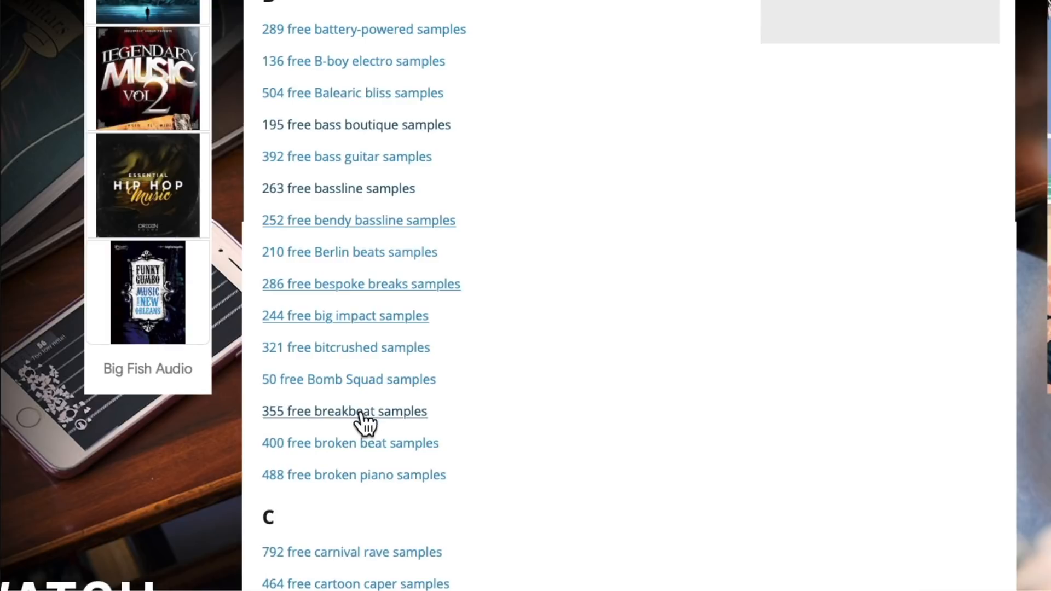
pyautogui.click(362, 412)
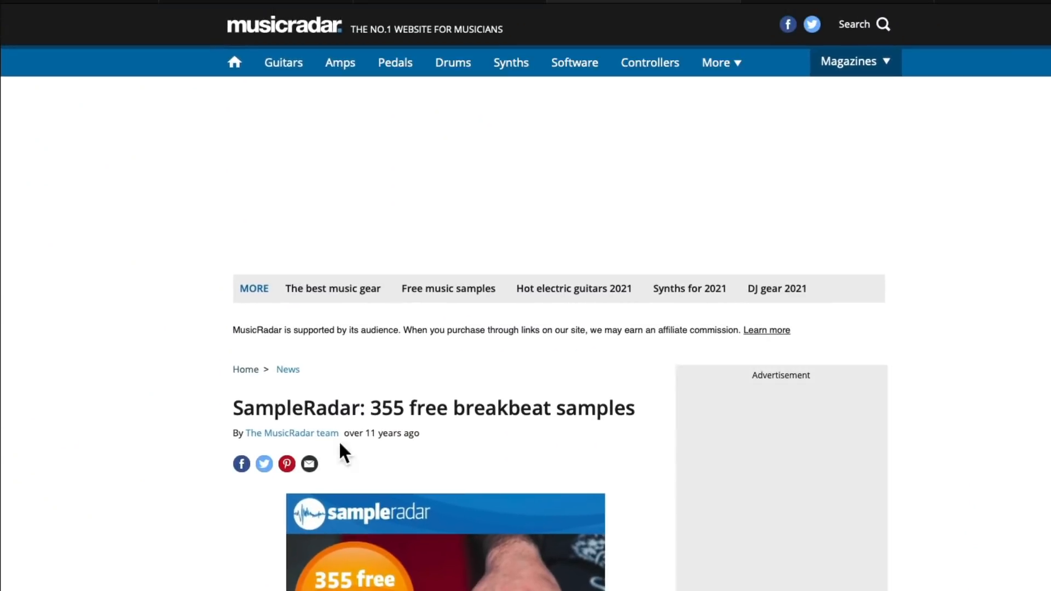
# Step: Download the Breakbeat kit 125bpm from the breakbeat samples page
pyautogui.scroll(-10, 668, 375)
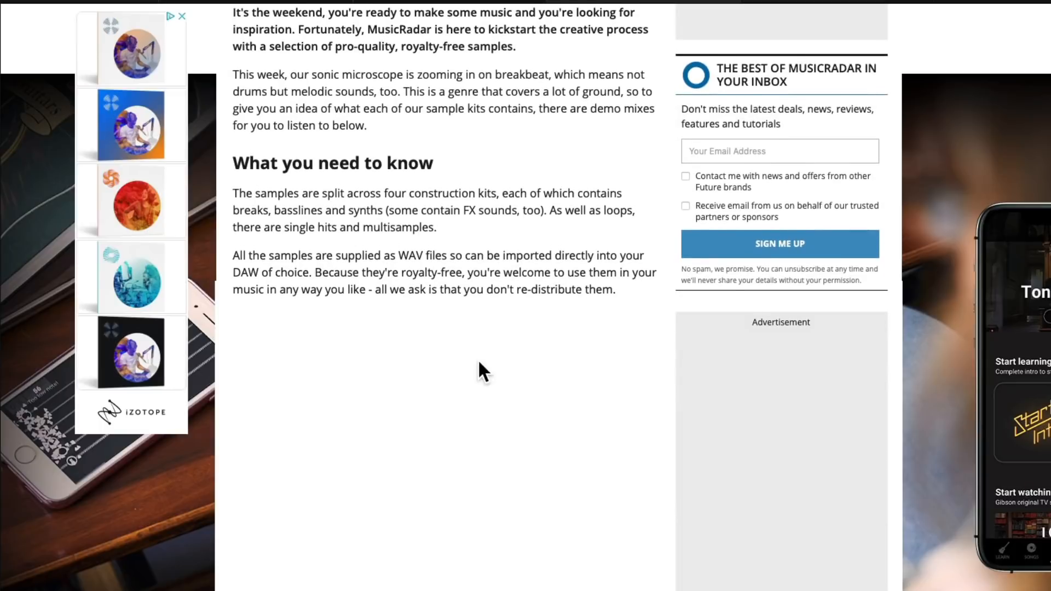
pyautogui.scroll(-3, 479, 361)
pyautogui.scroll(-4, 477, 360)
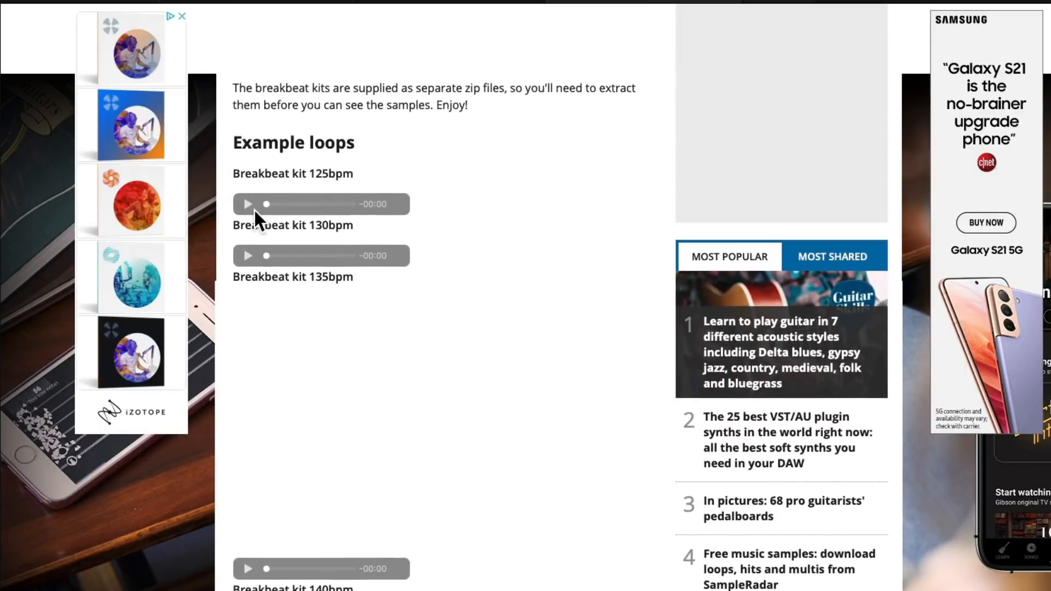
pyautogui.scroll(-4, 534, 330)
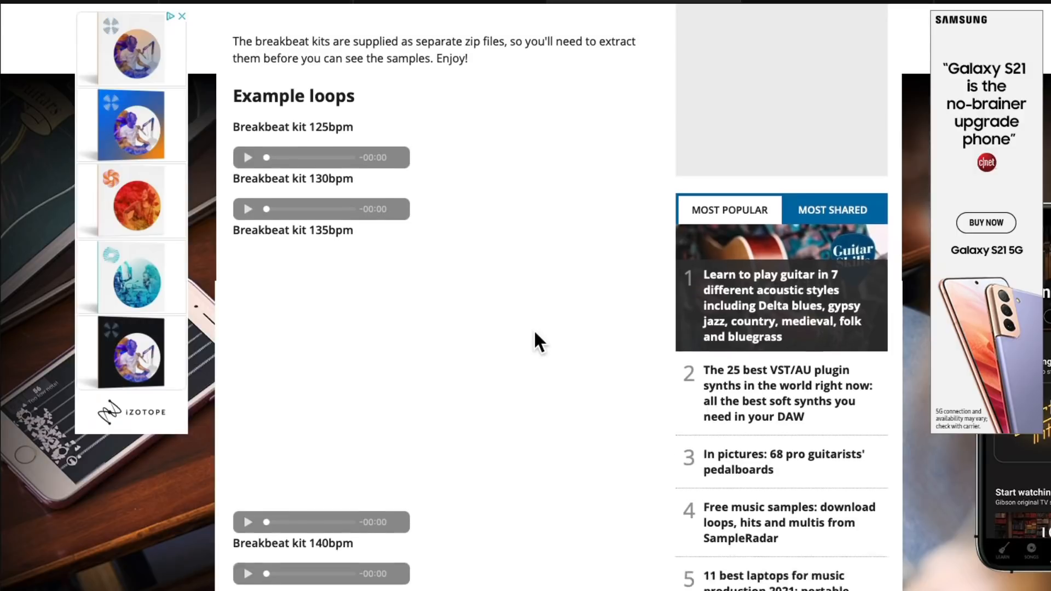
pyautogui.scroll(-1, 534, 329)
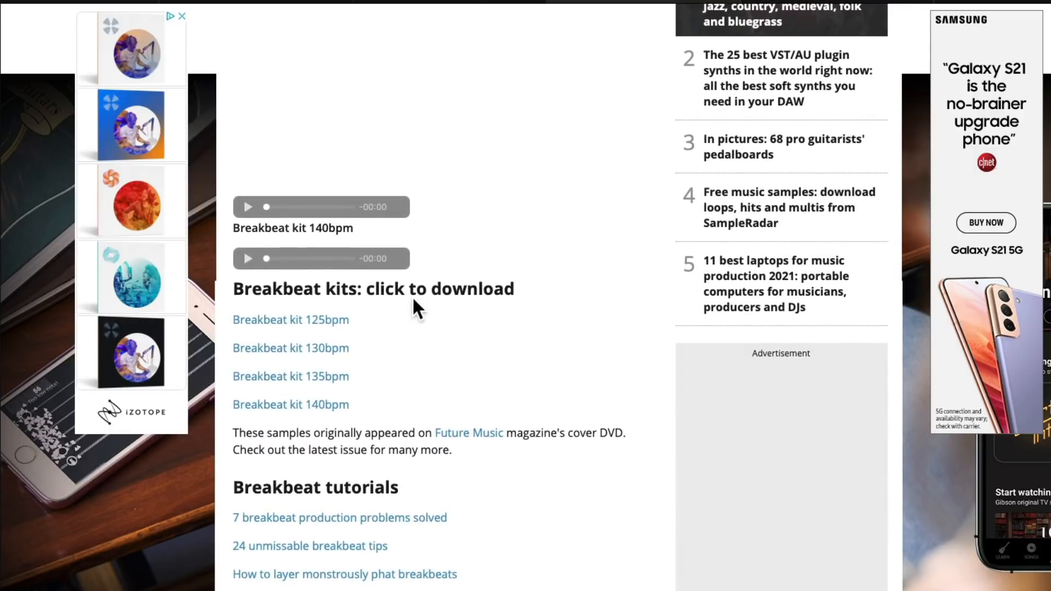
pyautogui.click(318, 324)
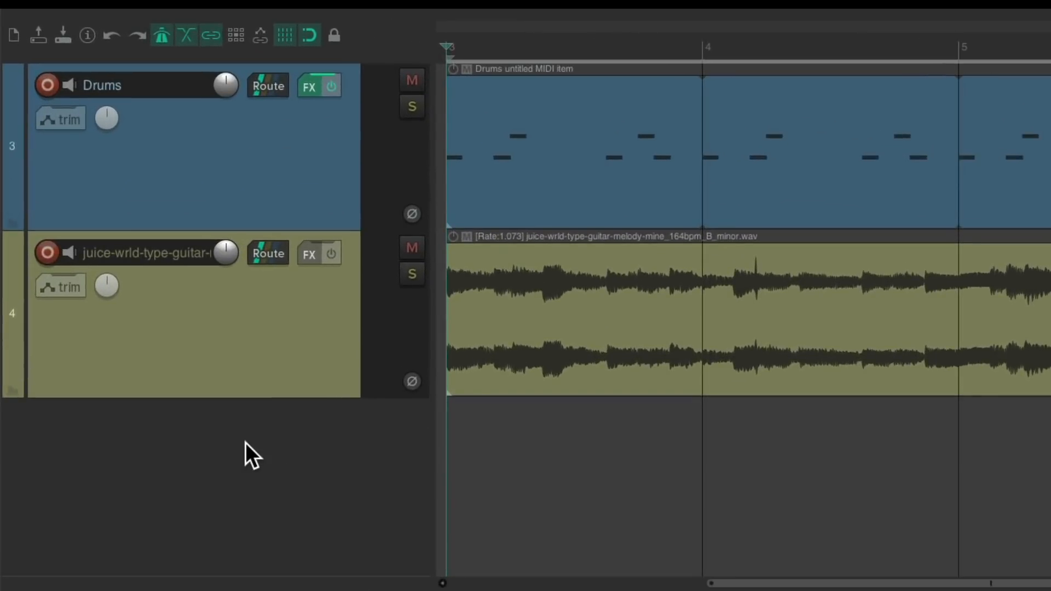
# Step: Switch to REAPER and add a new track named Hi Hats below the guitar melody track
pyautogui.doubleClick(173, 304)
pyautogui.doubleClick(150, 420)
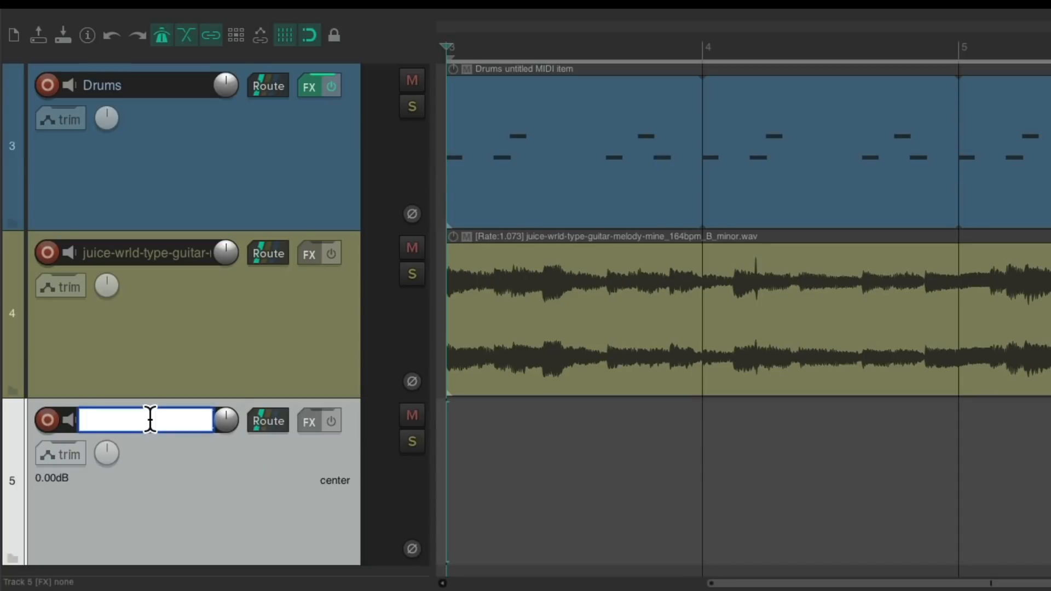
pyautogui.write('Hi Hats')
pyautogui.press('Return')
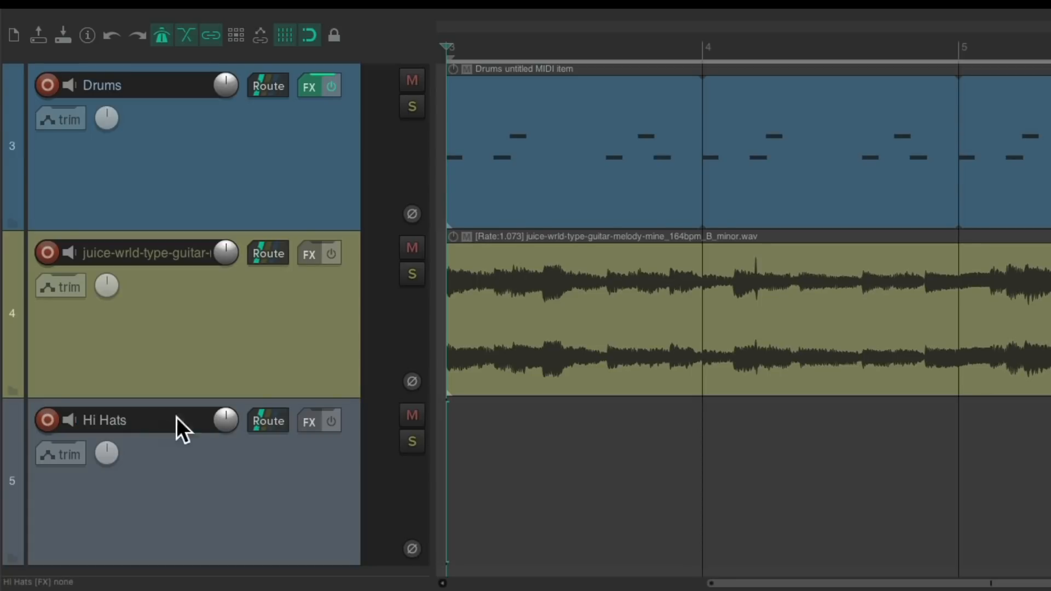
# Step: Add the Sitala (Decomposer) instrument plugin to the Hi Hats track
pyautogui.click(324, 420)
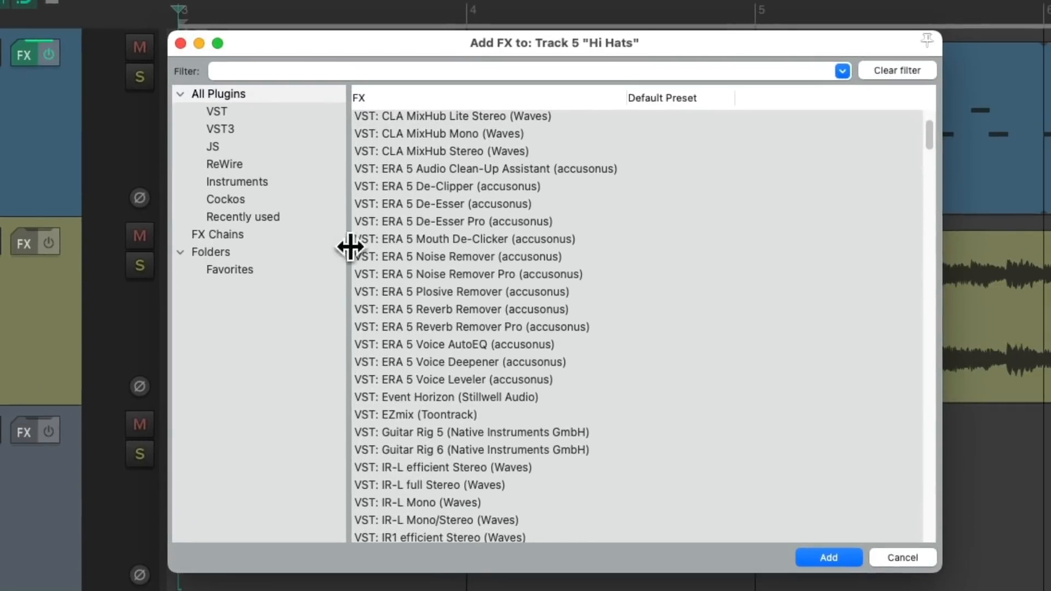
pyautogui.click(313, 182)
pyautogui.click(544, 343)
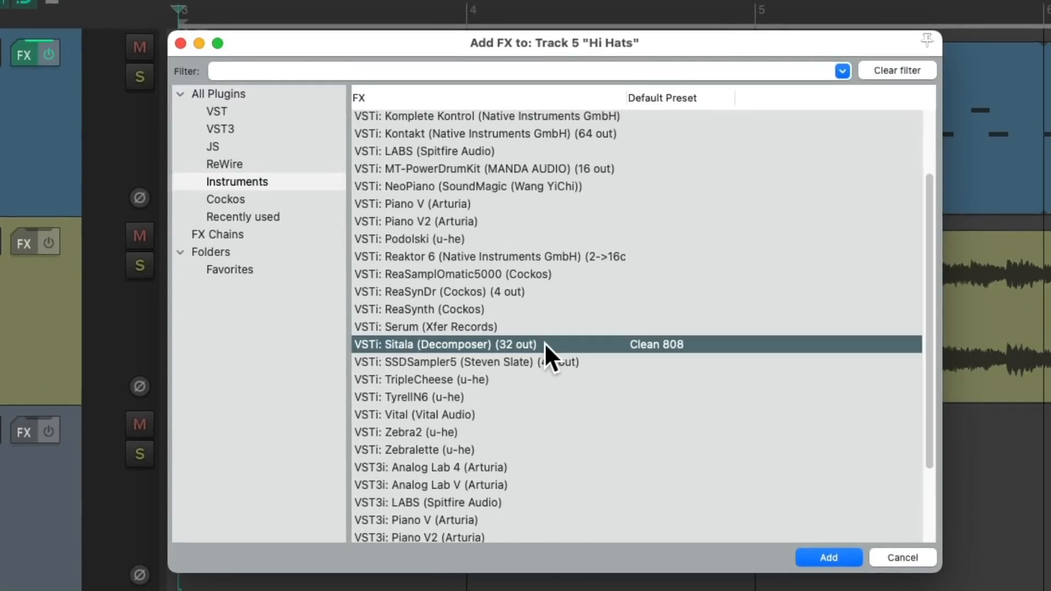
pyautogui.doubleClick(545, 343)
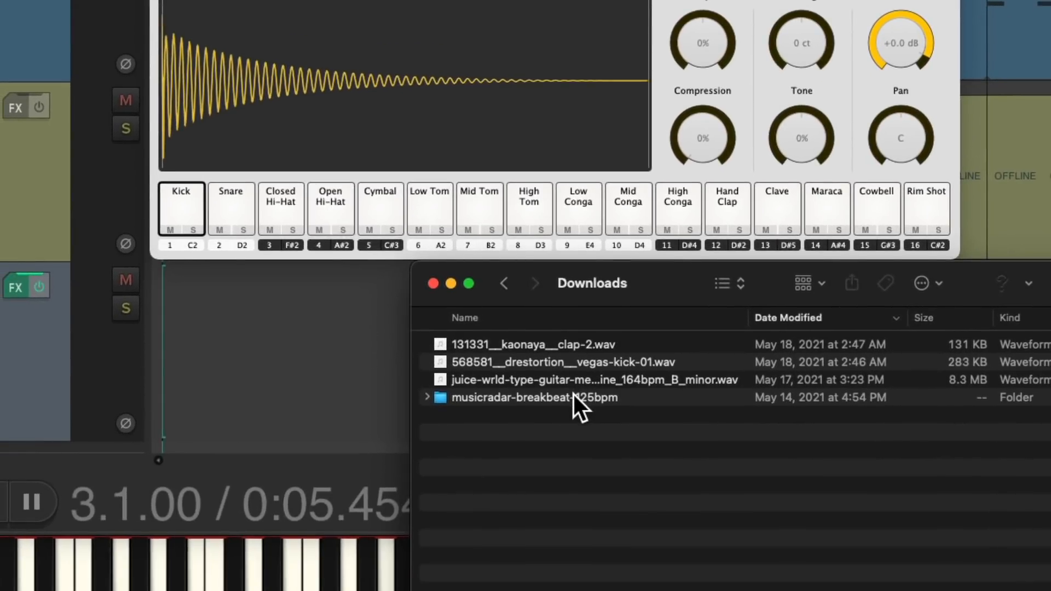
# Step: In Finder's Downloads folder, expand musicradar-breakbeat-125bpm, its Breaks folder and the Hits folder
pyautogui.click(430, 399)
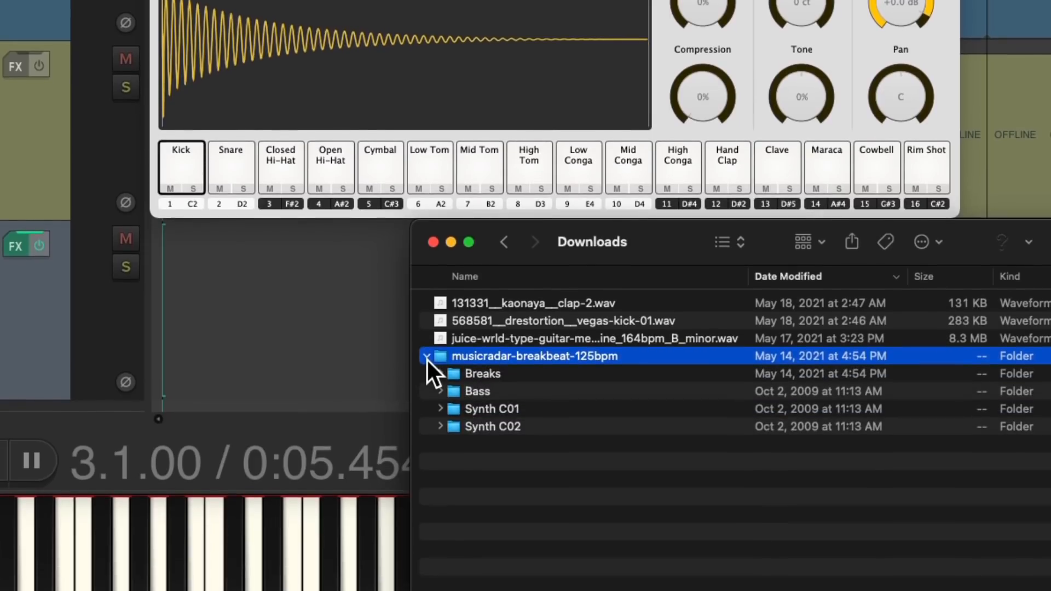
pyautogui.click(439, 375)
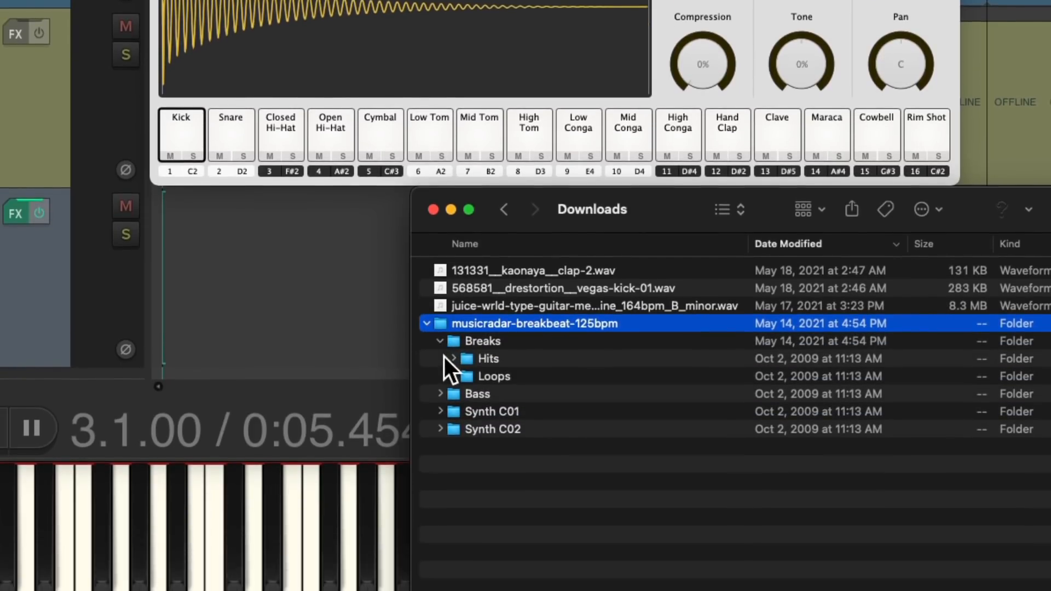
pyautogui.click(450, 358)
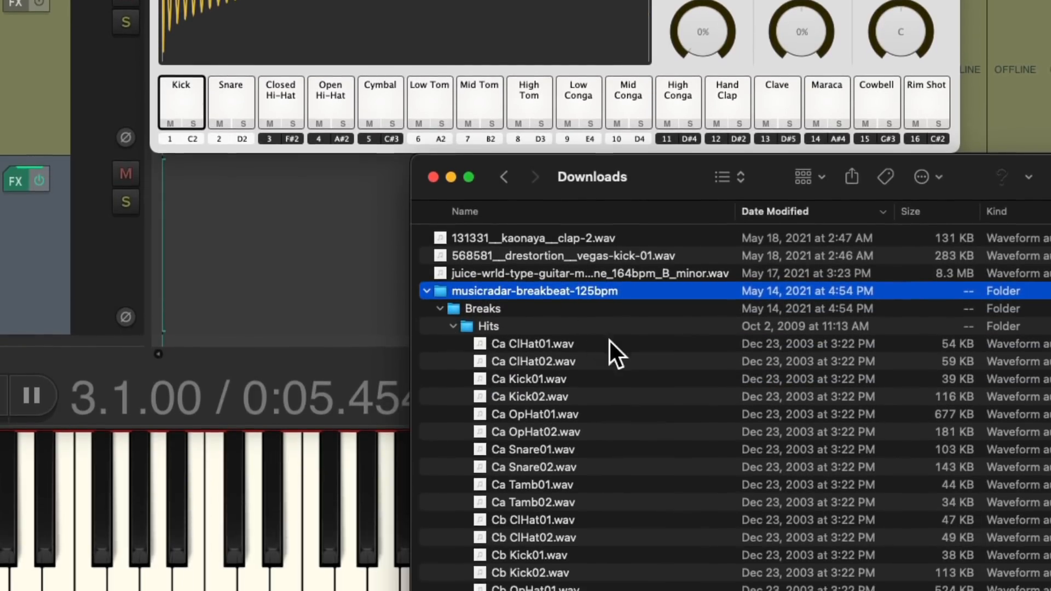
# Step: Preview the Ca ClHat01.wav and Ca OpHat01.wav samples in the Hits folder
pyautogui.click(604, 344)
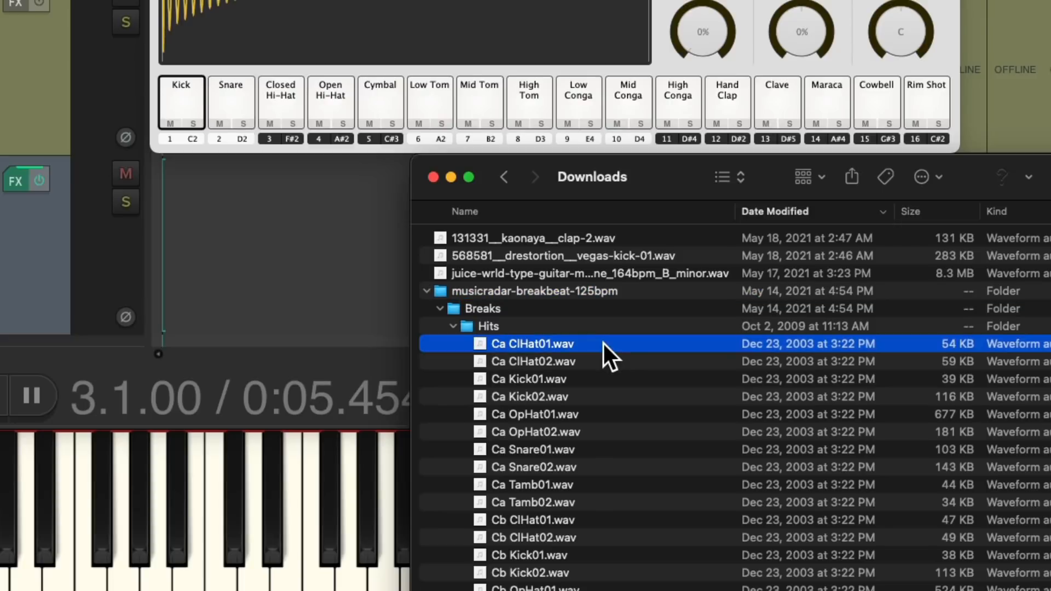
pyautogui.press('space')
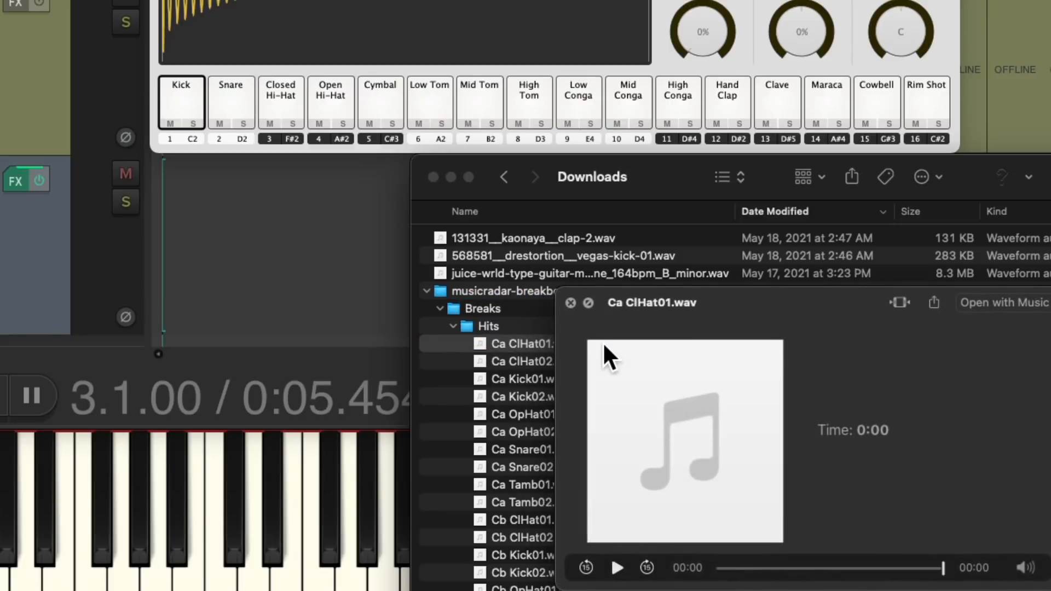
pyautogui.press('space')
pyautogui.click(592, 415)
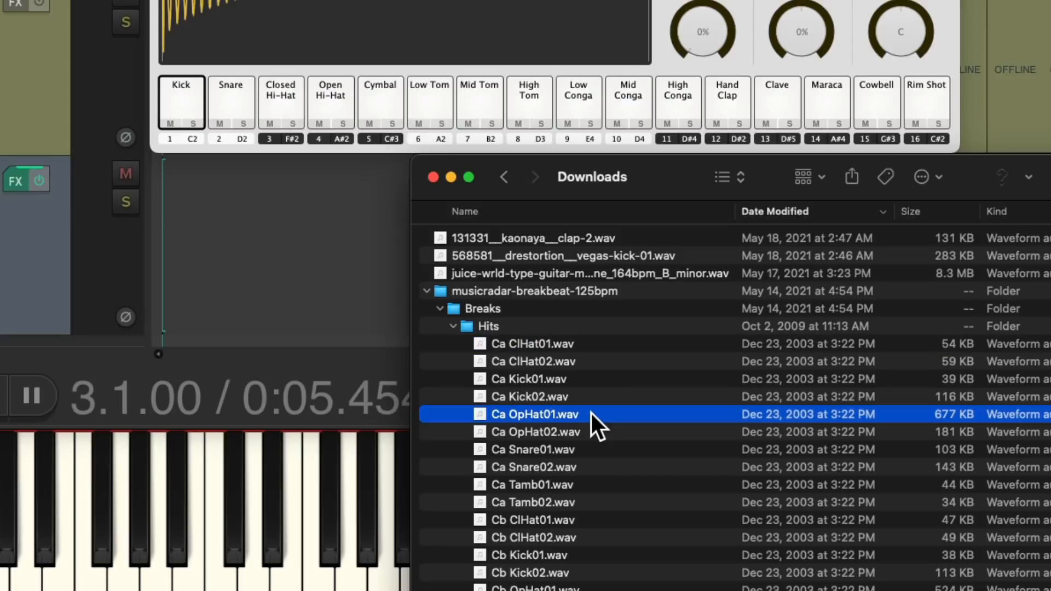
pyautogui.press('space')
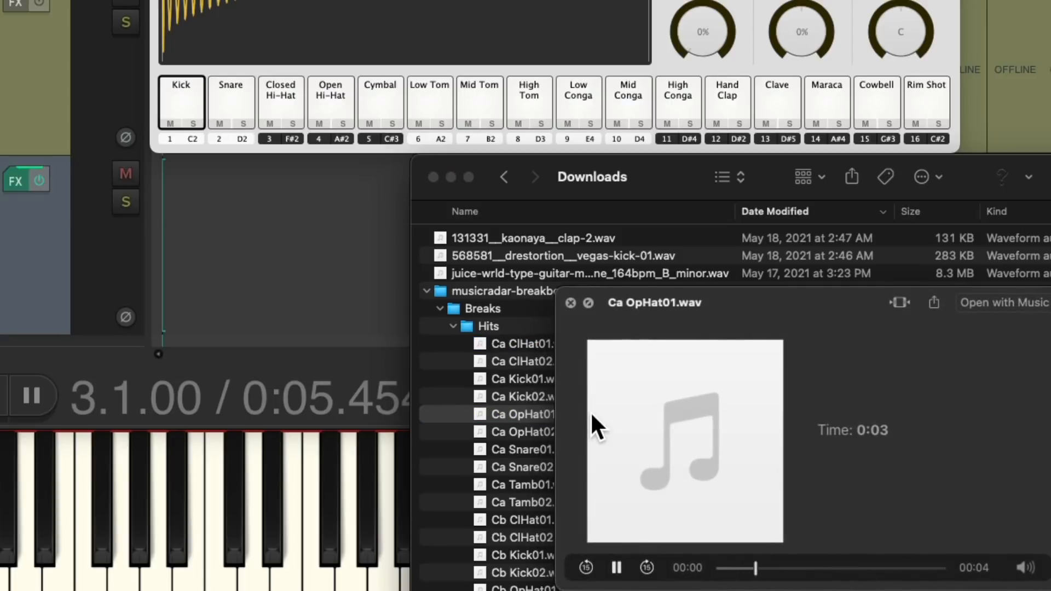
# Step: Load Ca ClHat01.wav onto Sitala's Closed Hi-Hat pad and Ca OpHat01.wav onto its Open Hi-Hat pad
pyautogui.press('space')
pyautogui.moveTo(547, 349); pyautogui.dragTo(279, 93)
pyautogui.moveTo(278, 209); pyautogui.dragTo(279, 221)
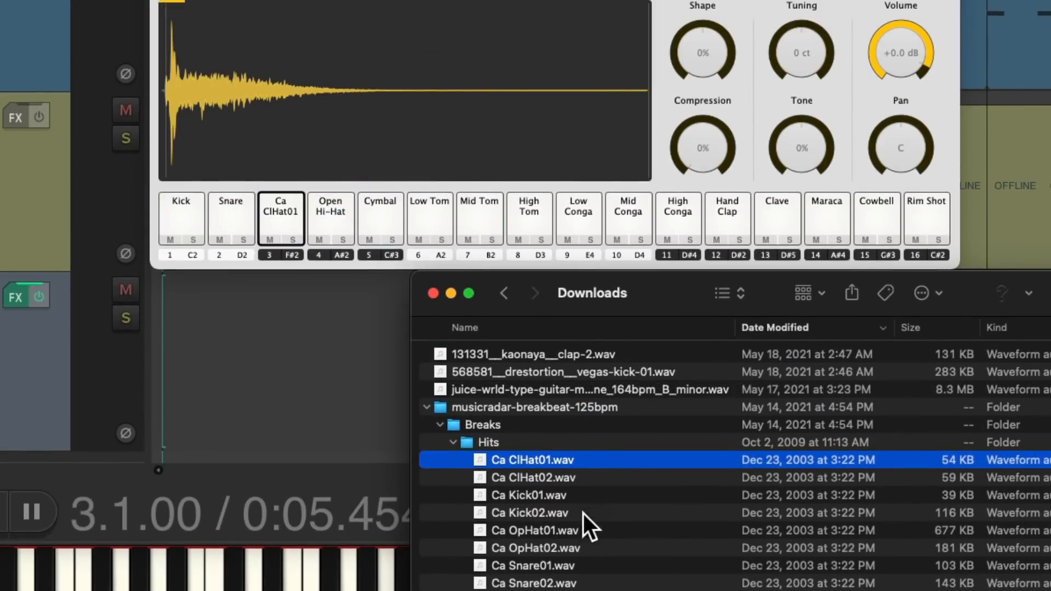
pyautogui.click(573, 531)
pyautogui.moveTo(514, 530); pyautogui.dragTo(334, 225)
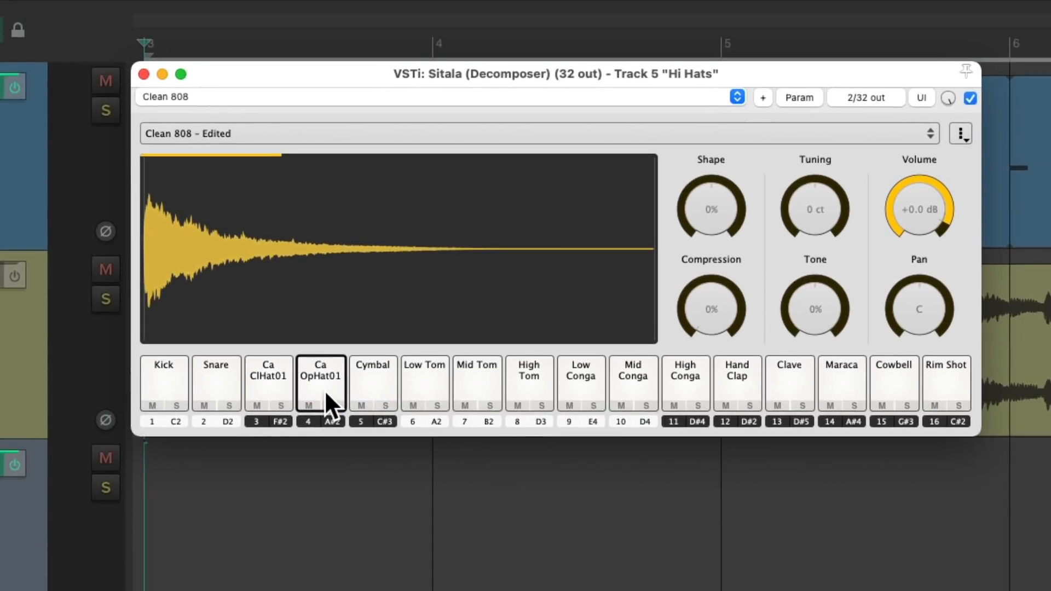
# Step: Set the Ca ClHat01 pad to choke the Ca OpHat01 pad
pyautogui.rightClick(265, 376)
pyautogui.moveTo(290, 498)
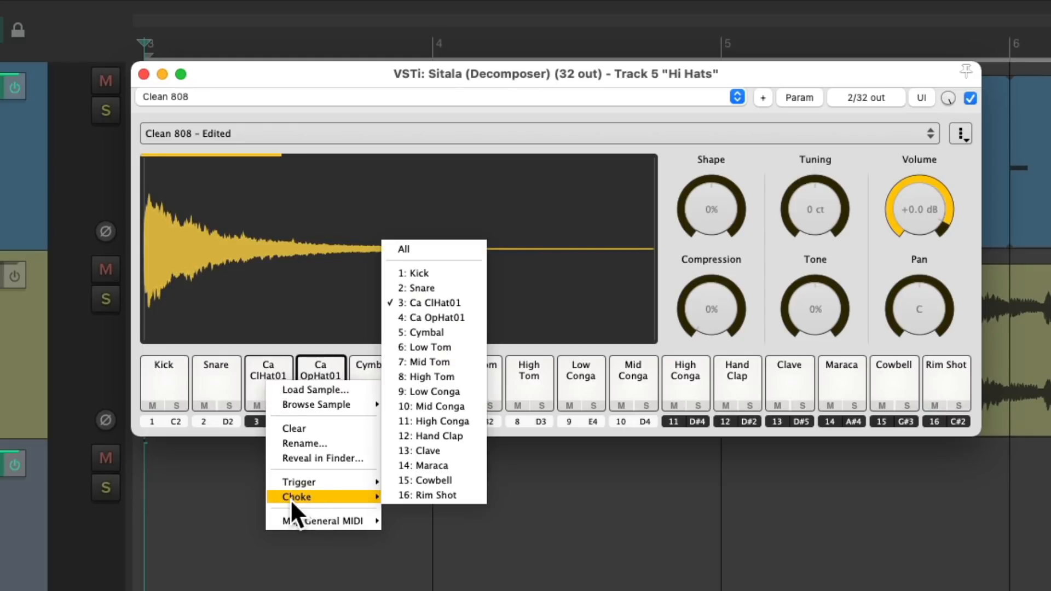
pyautogui.click(468, 318)
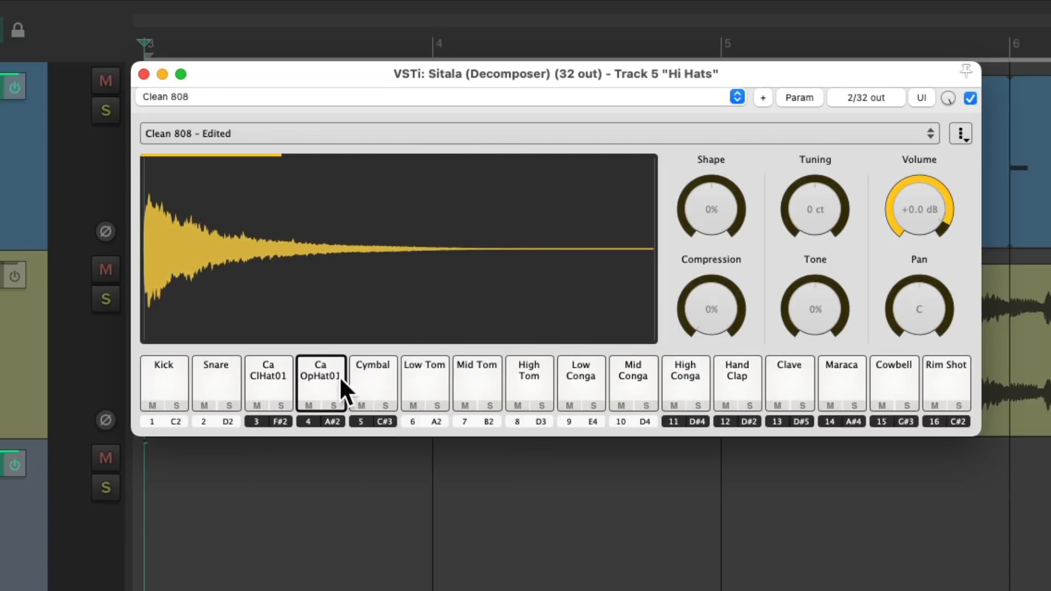
# Step: Audition the choke by alternating the closed and open hi-hat pads, and close the plugin window
pyautogui.click(268, 374)
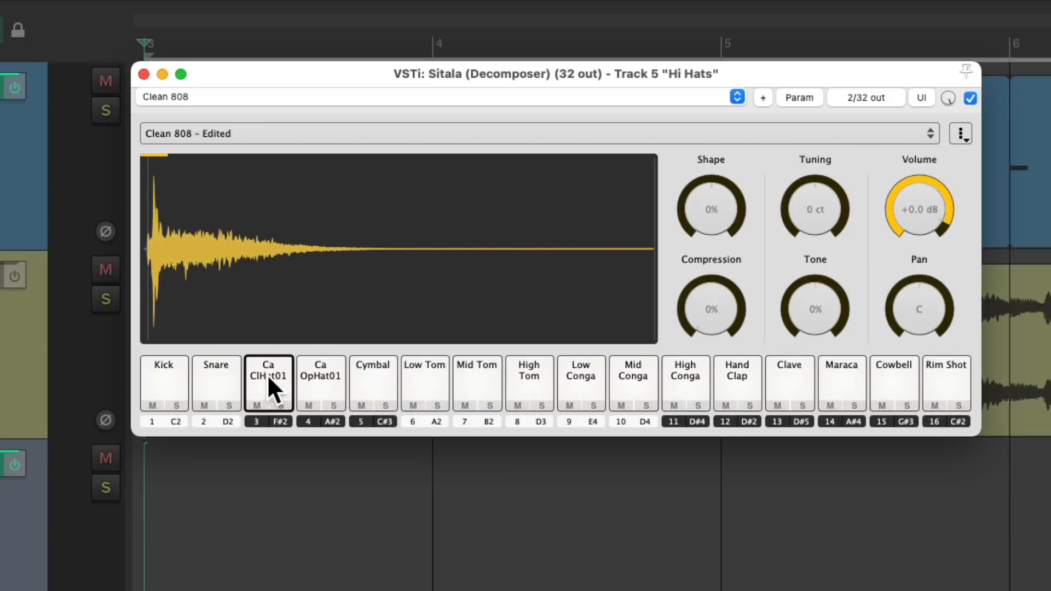
pyautogui.click(317, 370)
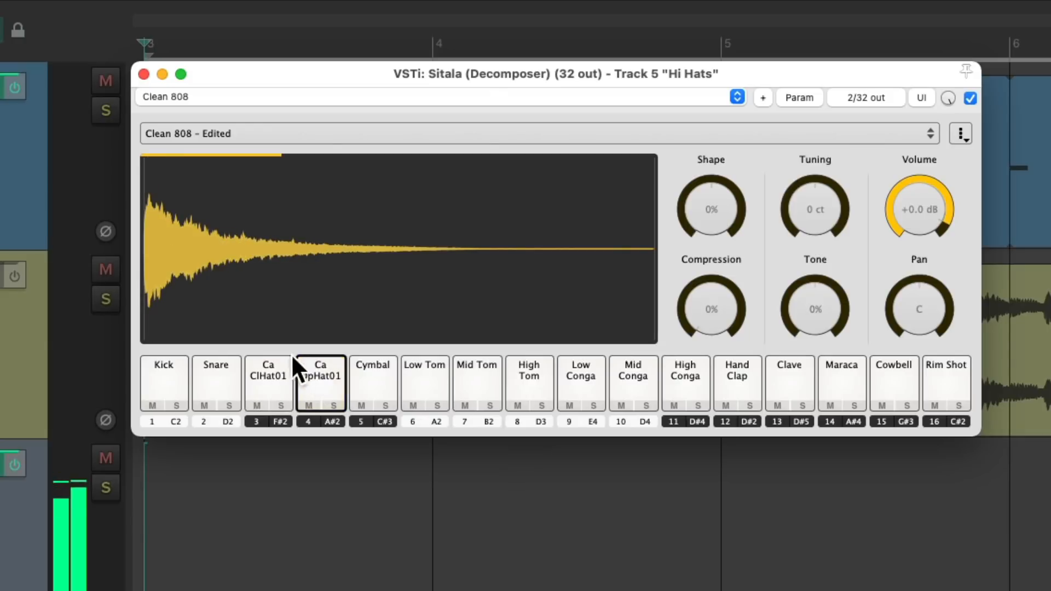
pyautogui.click(273, 367)
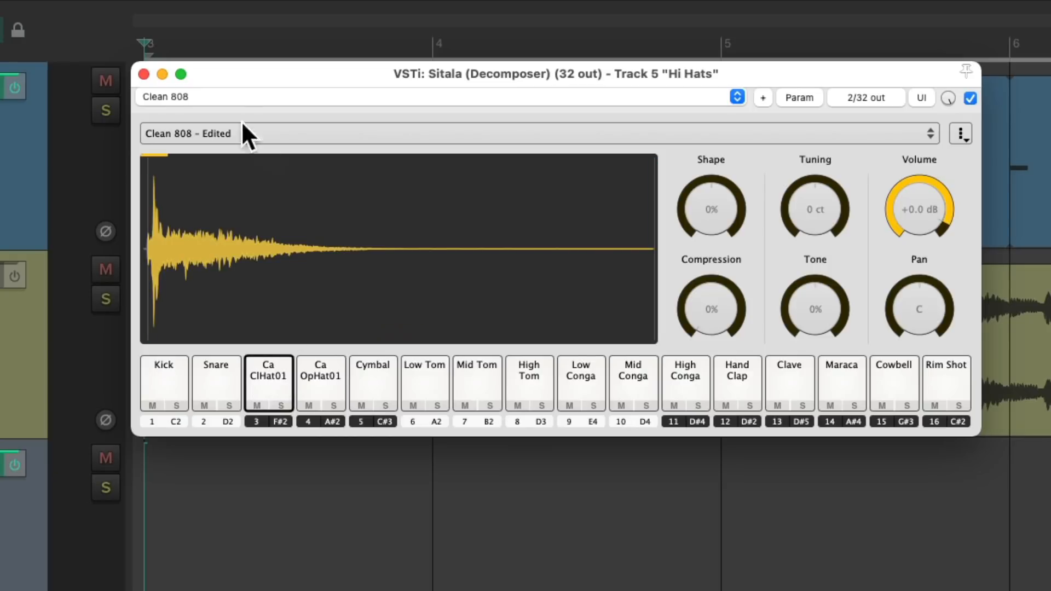
pyautogui.click(144, 74)
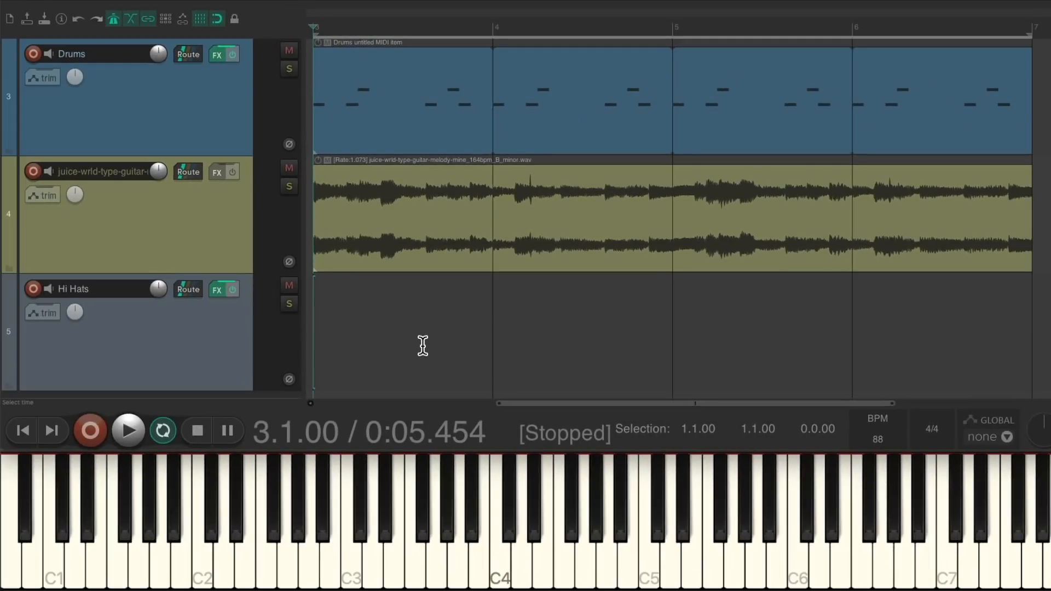
# Step: Draw a MIDI item on the Hi Hats track from measure 3 to 5 and open it to audition the hi-hat notes
pyautogui.moveTo(319, 337); pyautogui.dragTo(681, 336)
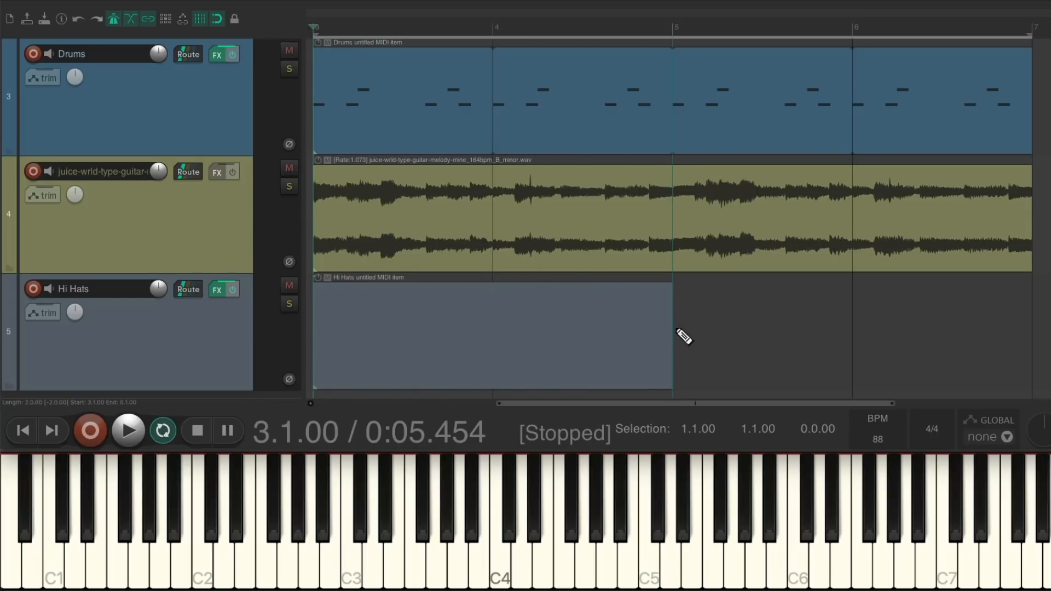
pyautogui.doubleClick(427, 305)
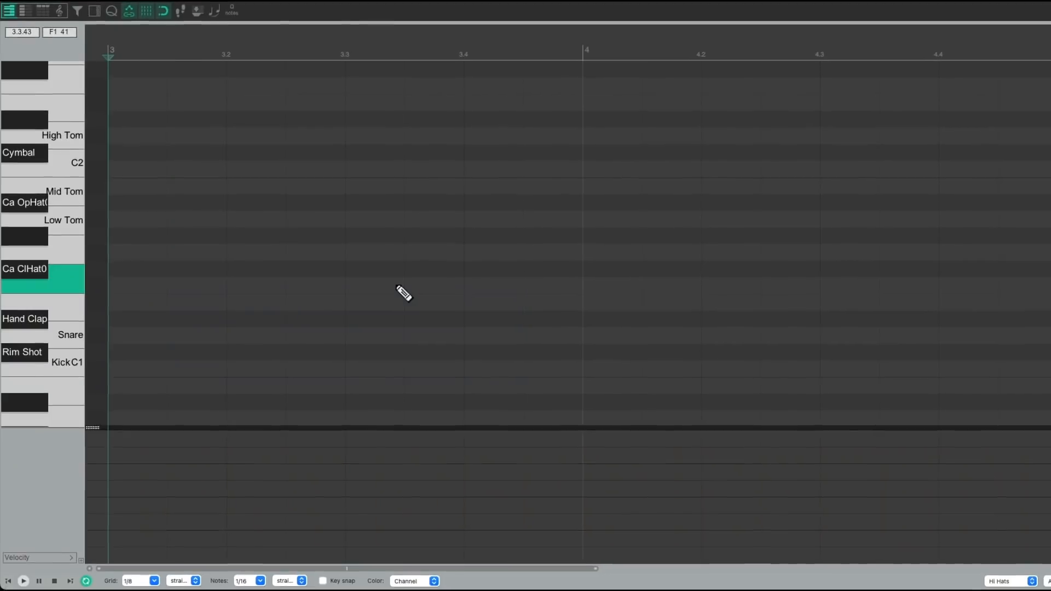
pyautogui.click(32, 269)
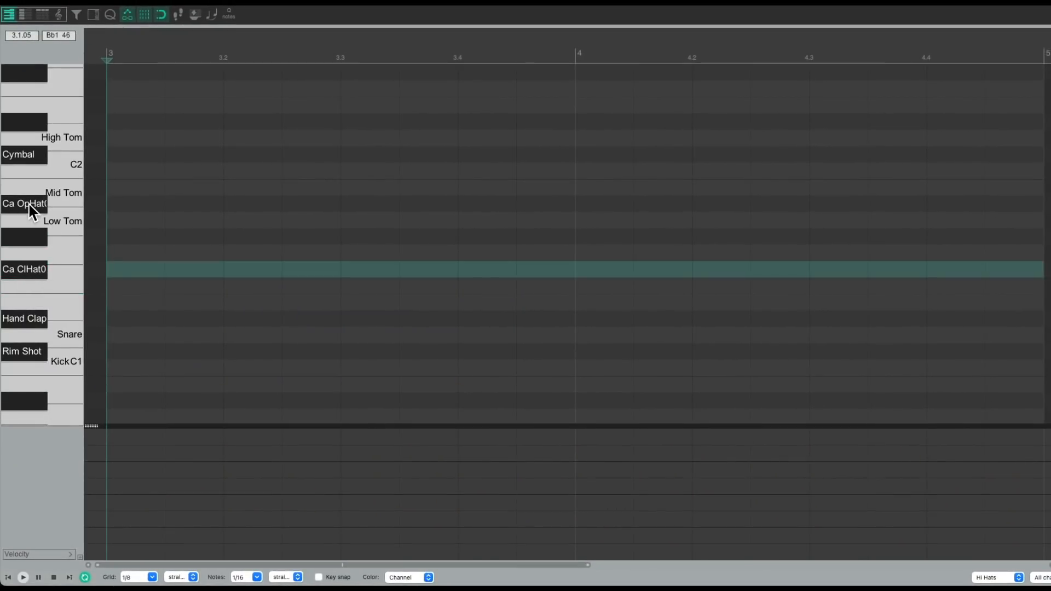
pyautogui.click(30, 209)
pyautogui.click(34, 270)
# Step: Add two consecutive eighth-note Ca ClHat01 hits at the start of measure 3 with velocities 83 and 38
pyautogui.click(123, 274)
pyautogui.click(200, 273)
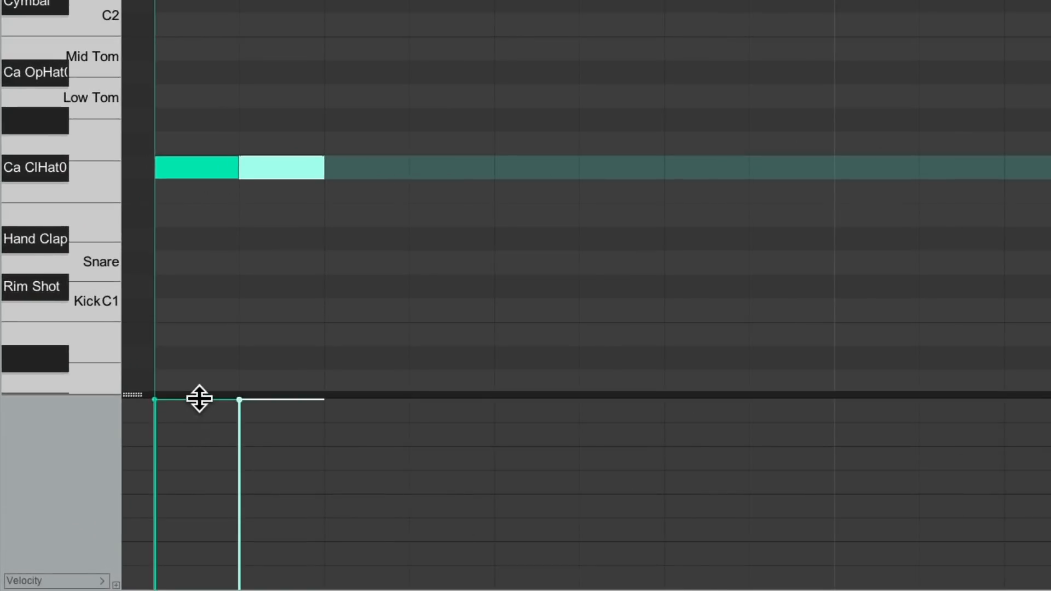
pyautogui.moveTo(199, 398); pyautogui.dragTo(199, 465)
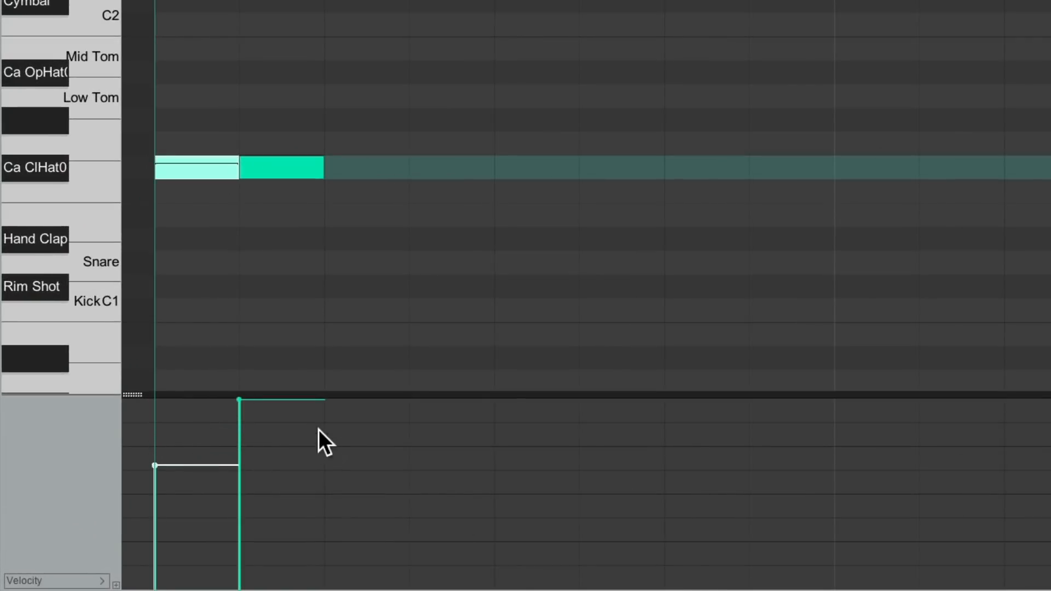
pyautogui.moveTo(291, 400); pyautogui.dragTo(294, 533)
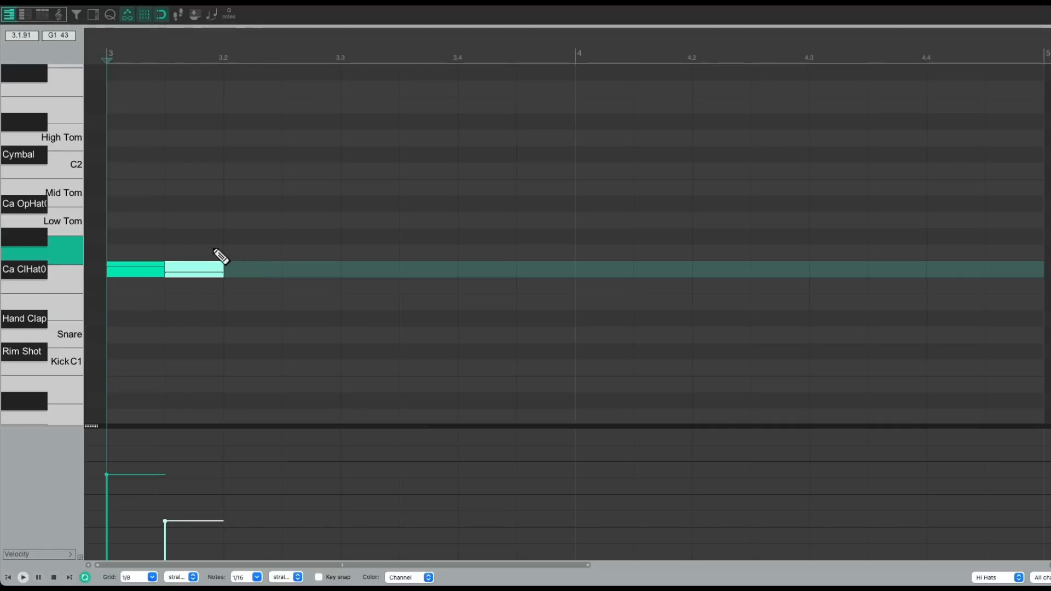
# Step: Select both closed hi-hat notes and duplicate them repeatedly to fill the item up to measure 5
pyautogui.keyDown('ctrl'); pyautogui.click(152, 274); pyautogui.keyUp('ctrl')
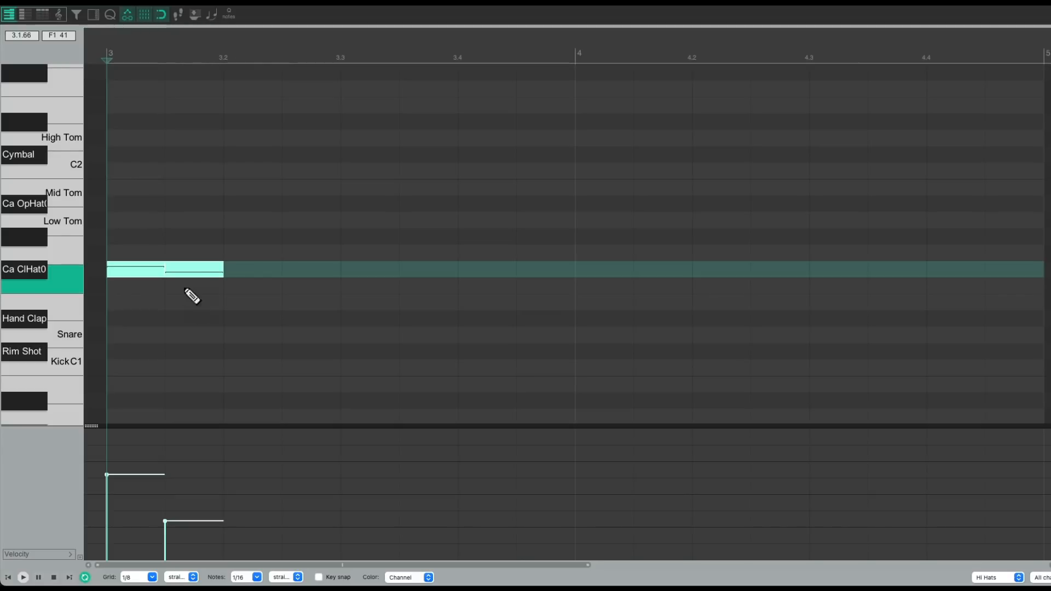
pyautogui.hotkey('ctrl', 'd')
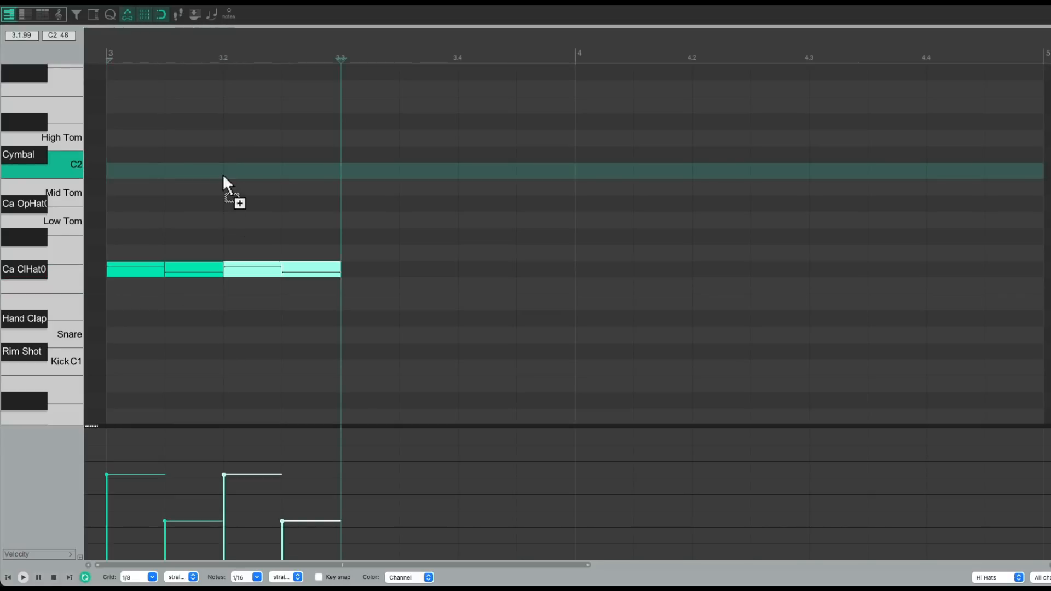
pyautogui.hotkey('ctrl', 'd')
pyautogui.hotkey('ctrl', 'd')
pyautogui.hotkey('ctrl', 'd')
pyautogui.hotkey('ctrl', 'd')
pyautogui.hotkey('ctrl', 'd')
pyautogui.hotkey('ctrl', 'd')
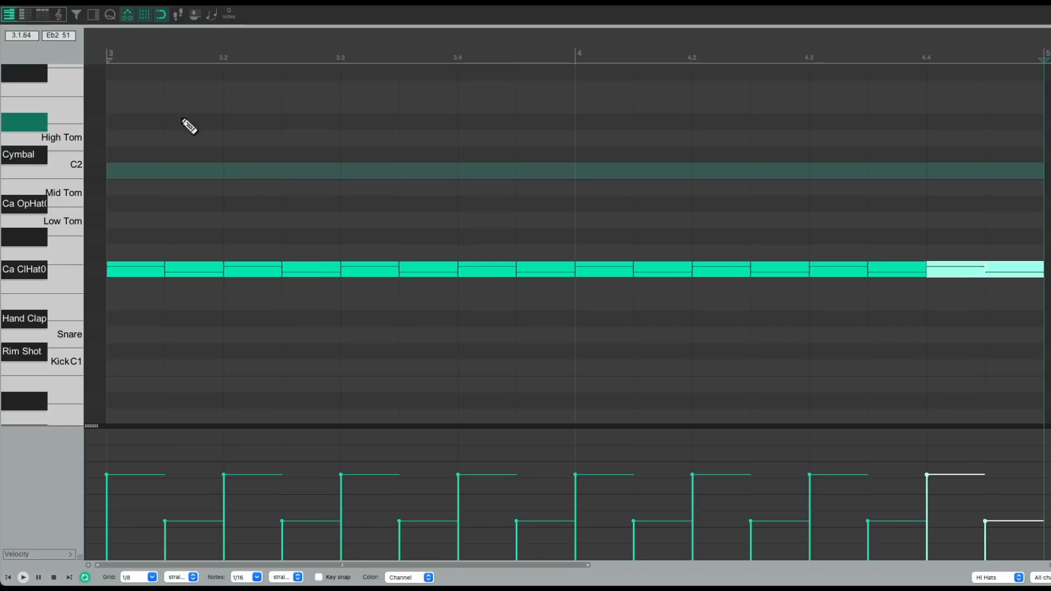
# Step: Play back the closed hi-hat pattern from the start of measure 3
pyautogui.click(108, 44)
pyautogui.press('space')
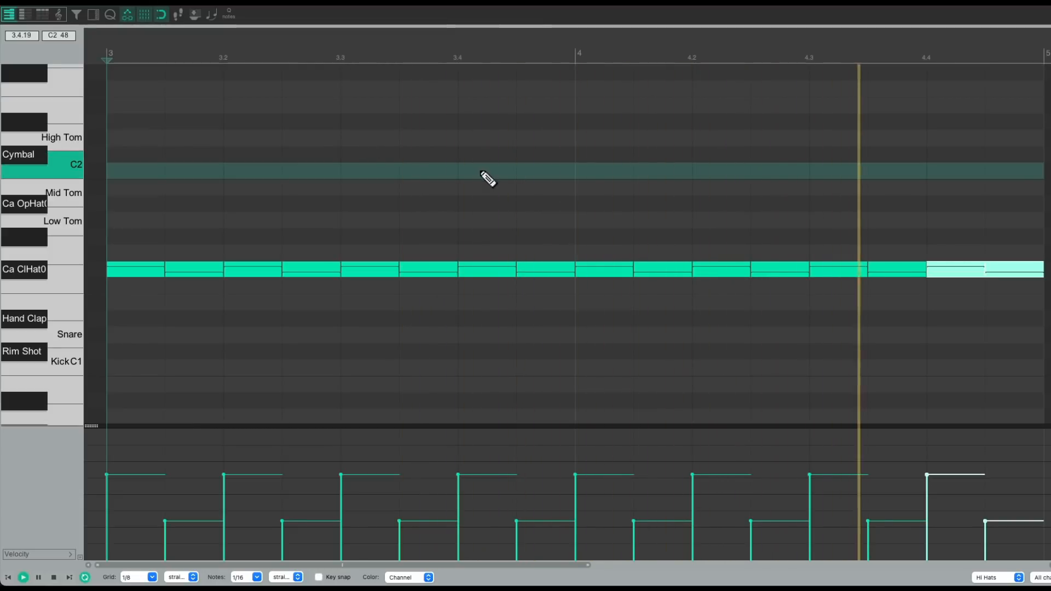
pyautogui.press('space')
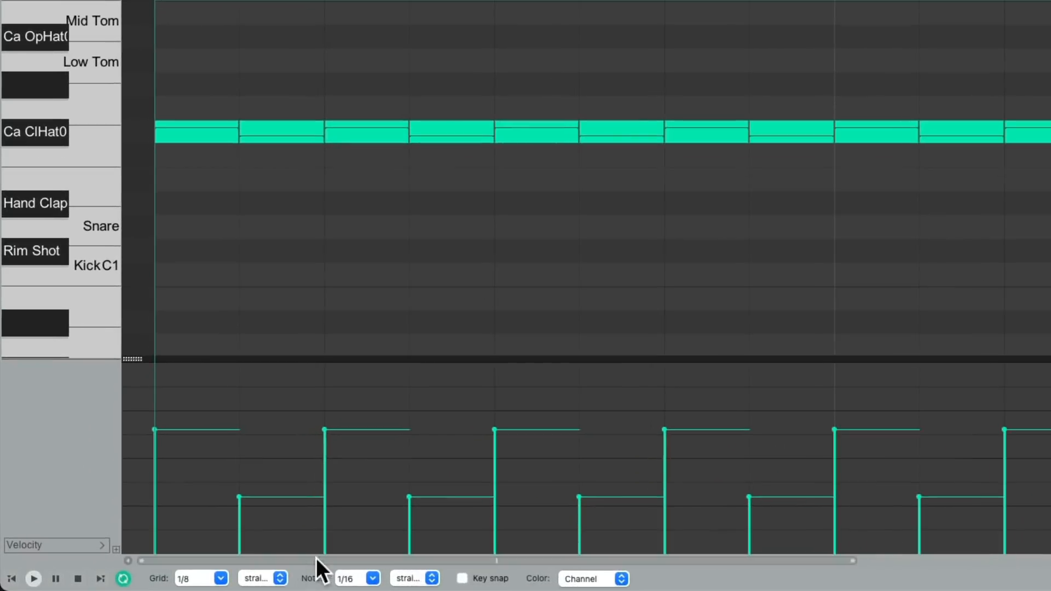
# Step: Set the grid to 1/16 and turn the last two closed hi-hat notes into consecutive sixteenths starting at 4.4
pyautogui.click(221, 578)
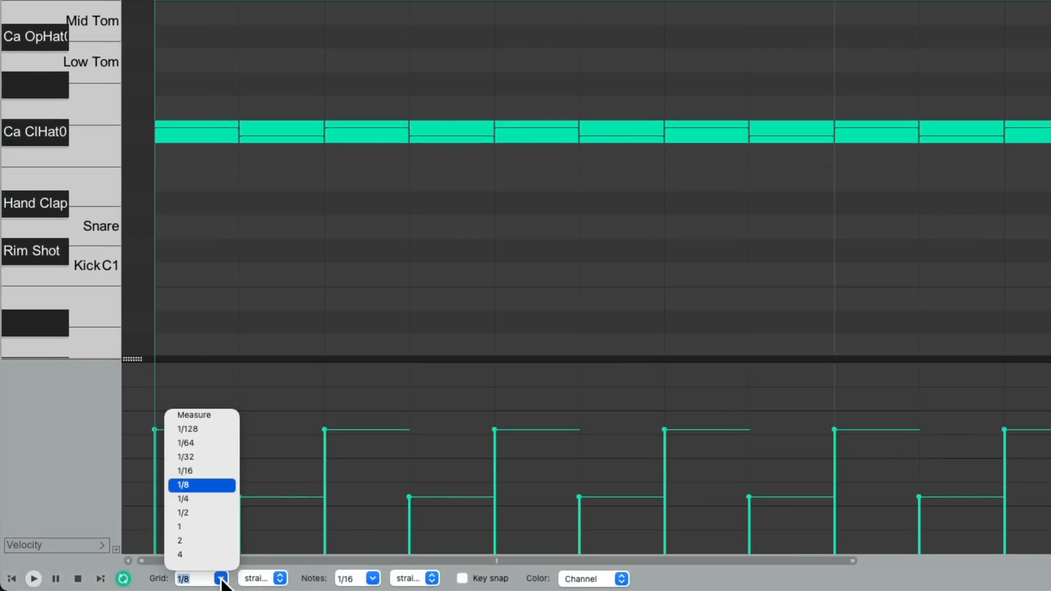
pyautogui.click(213, 469)
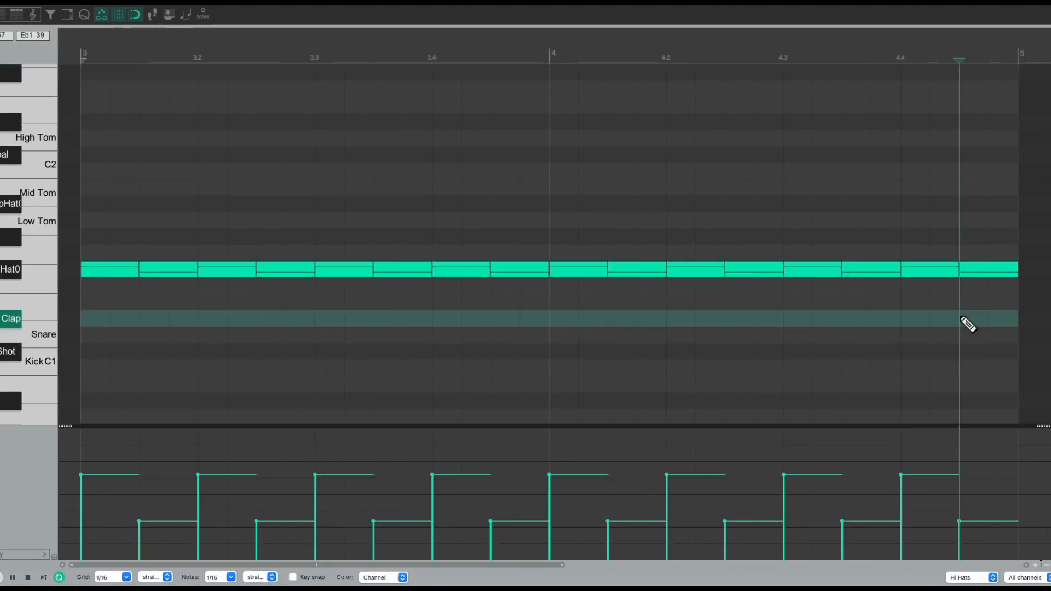
pyautogui.click(945, 269)
pyautogui.moveTo(956, 270)
pyautogui.mouseDown()
pyautogui.moveTo(926, 281)
pyautogui.moveTo(964, 272)
pyautogui.moveTo(956, 273)
pyautogui.mouseUp()
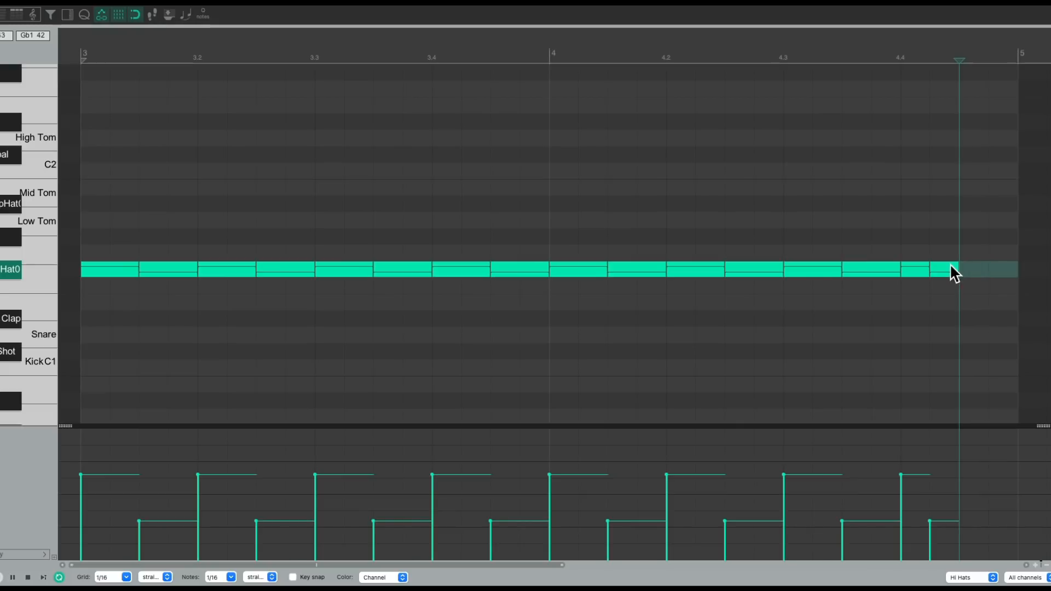
# Step: Add an eighth-note Ca OpHat01 hit at the end of measure 4 with velocity 64, and play the pattern from measure 3
pyautogui.click(989, 213)
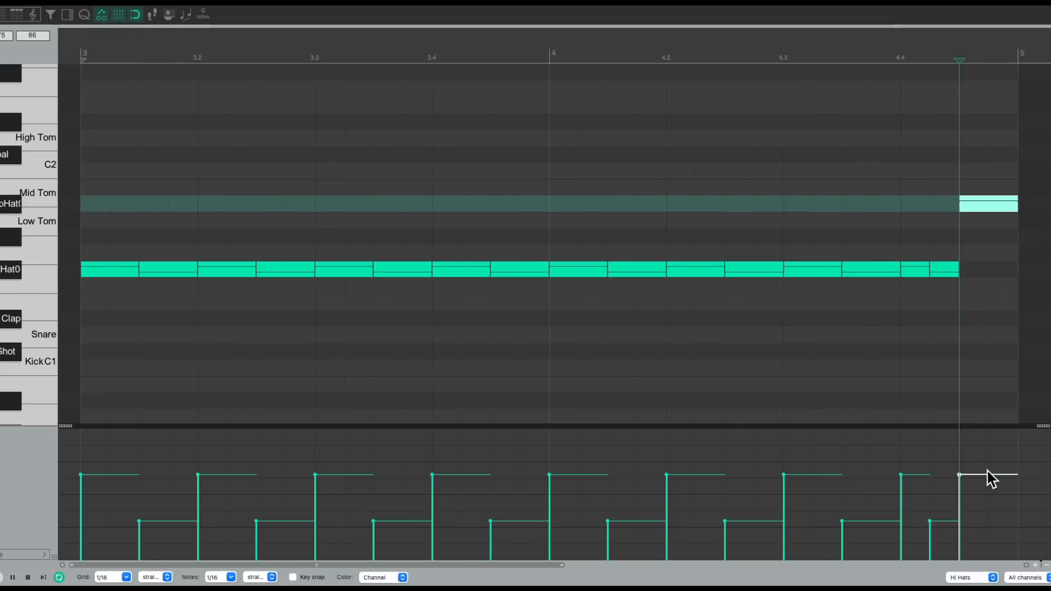
pyautogui.moveTo(986, 474); pyautogui.dragTo(985, 477)
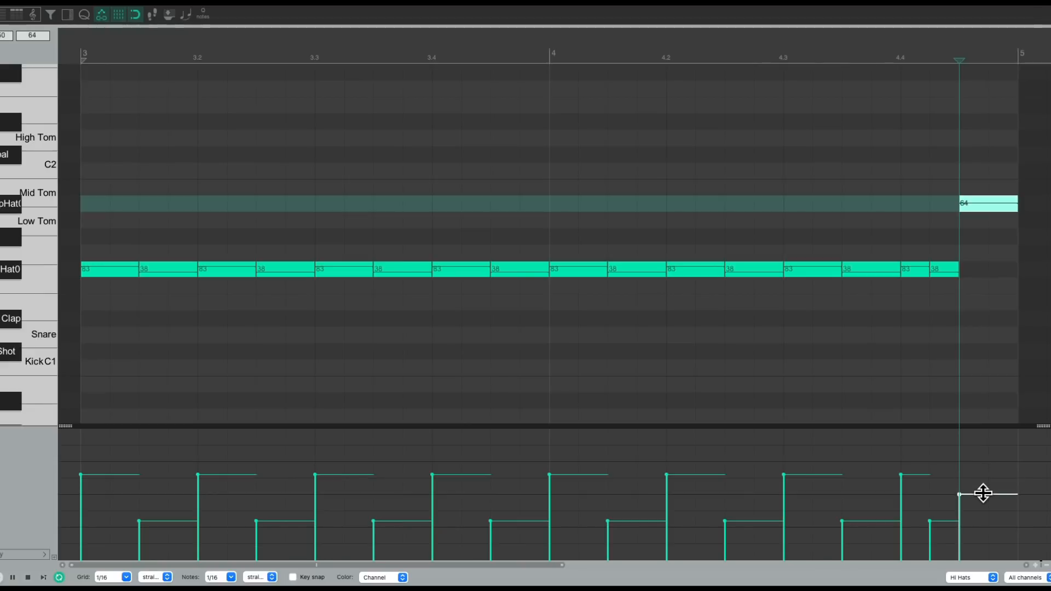
pyautogui.click(81, 49)
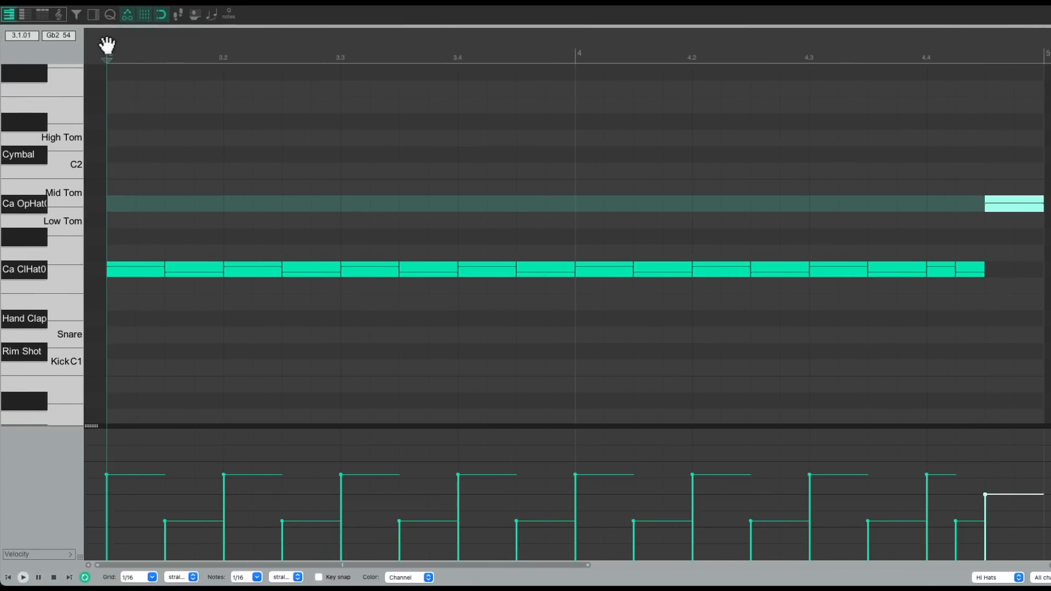
pyautogui.press('space')
# Step: Return to the arrangement, loop-extend the Hi Hats item to measure 7, and play back the full beat
pyautogui.click(11, 7)
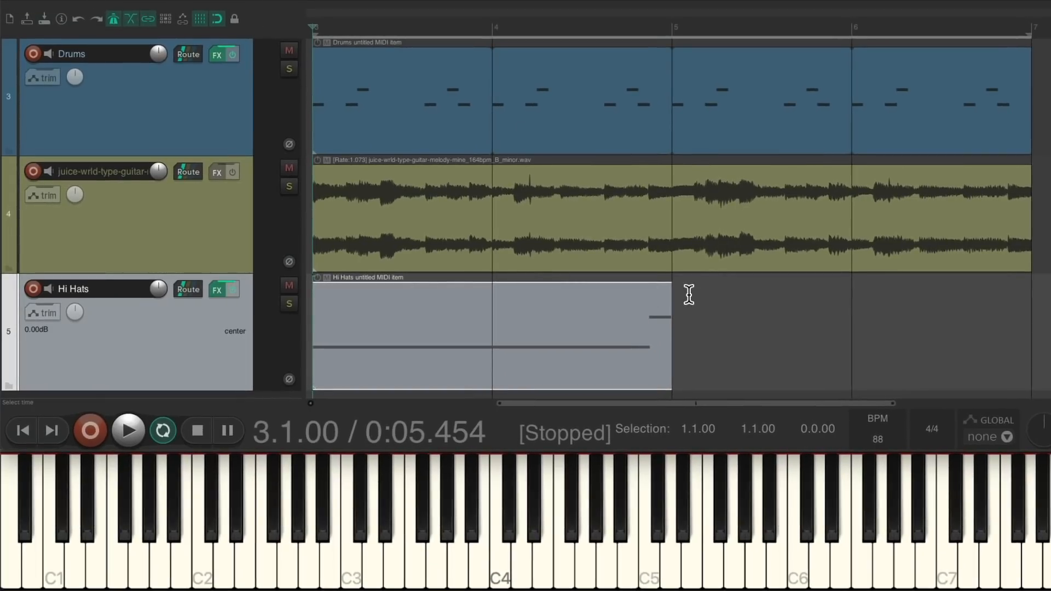
pyautogui.moveTo(677, 303); pyautogui.dragTo(1024, 324)
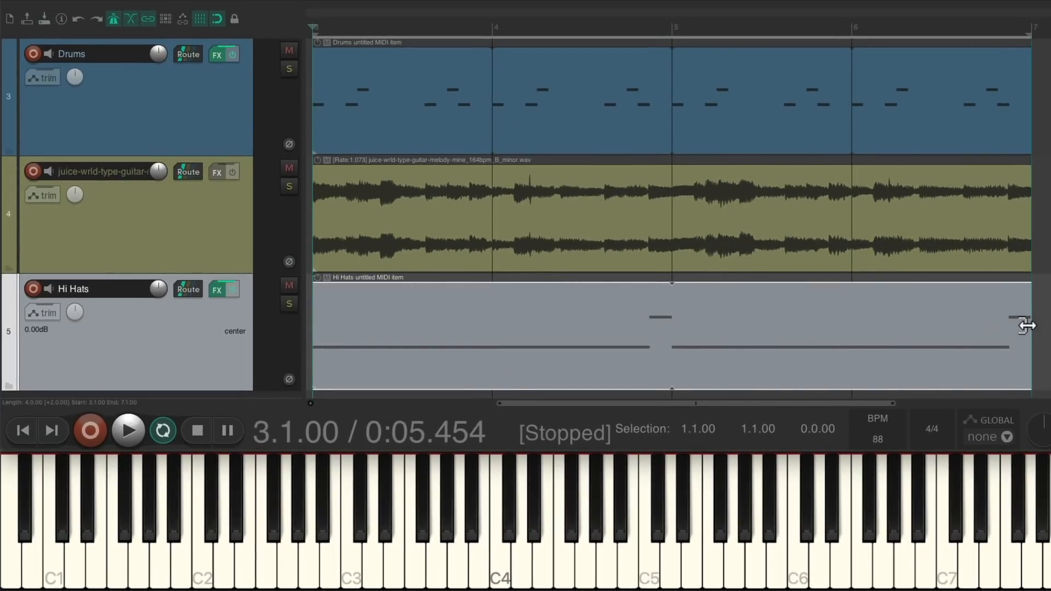
pyautogui.press('space')
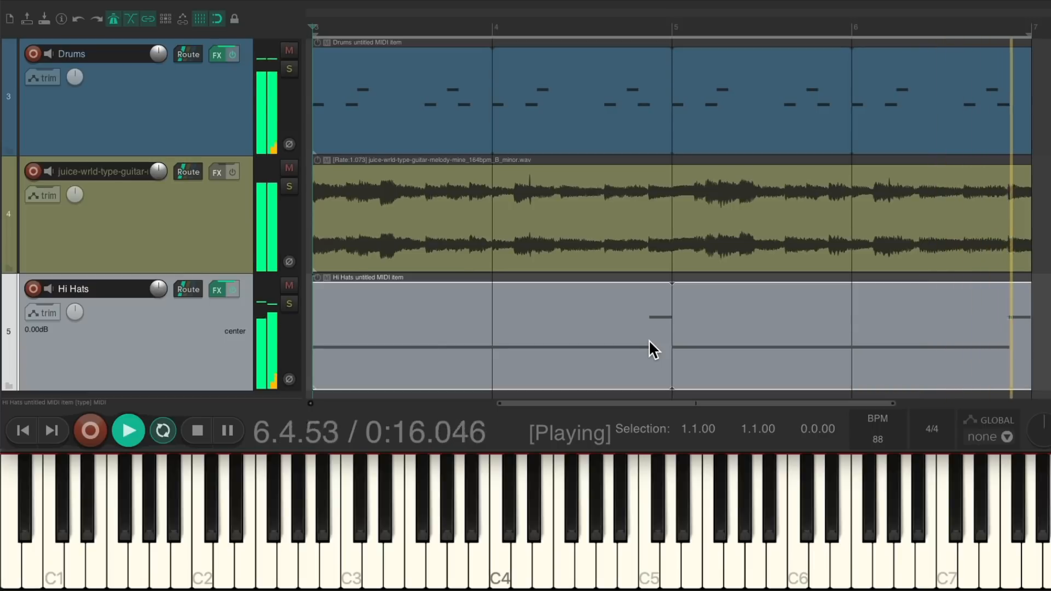
pyautogui.press('space')
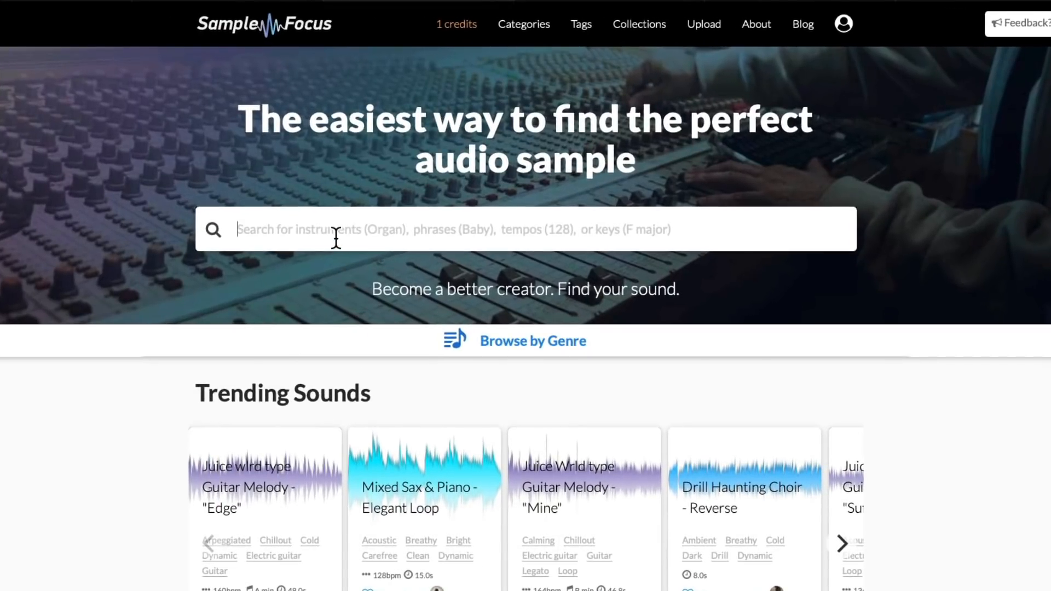
# Step: Switch to the Sample Focus website and search for bass samples
pyautogui.write('bass')
pyautogui.press('Return')
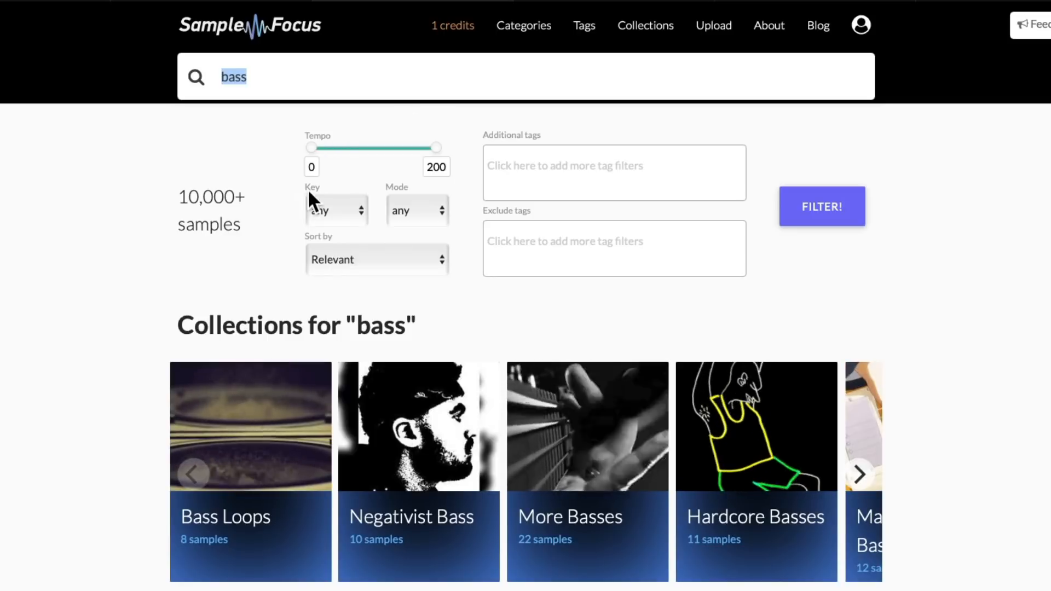
pyautogui.moveTo(311, 148)
pyautogui.mouseDown()
pyautogui.moveTo(394, 155)
pyautogui.moveTo(298, 154)
pyautogui.mouseUp()
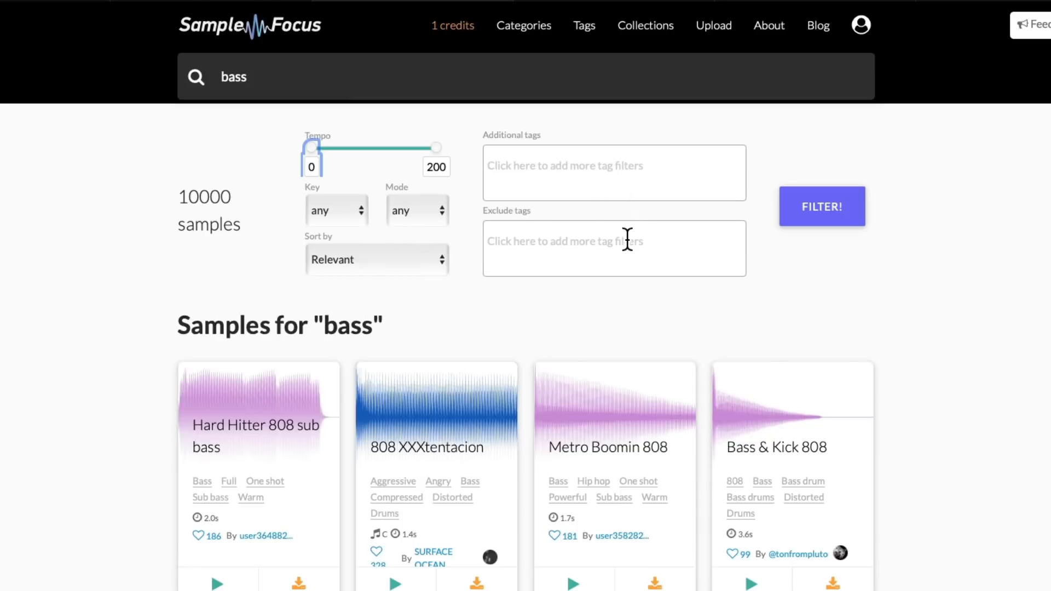
# Step: Browse the bass search results and preview several samples, including Hard Hitter 808 sub bass, 808 XXXtentacion, Short Bass and Bass Cut 007
pyautogui.scroll(-5, 503, 285)
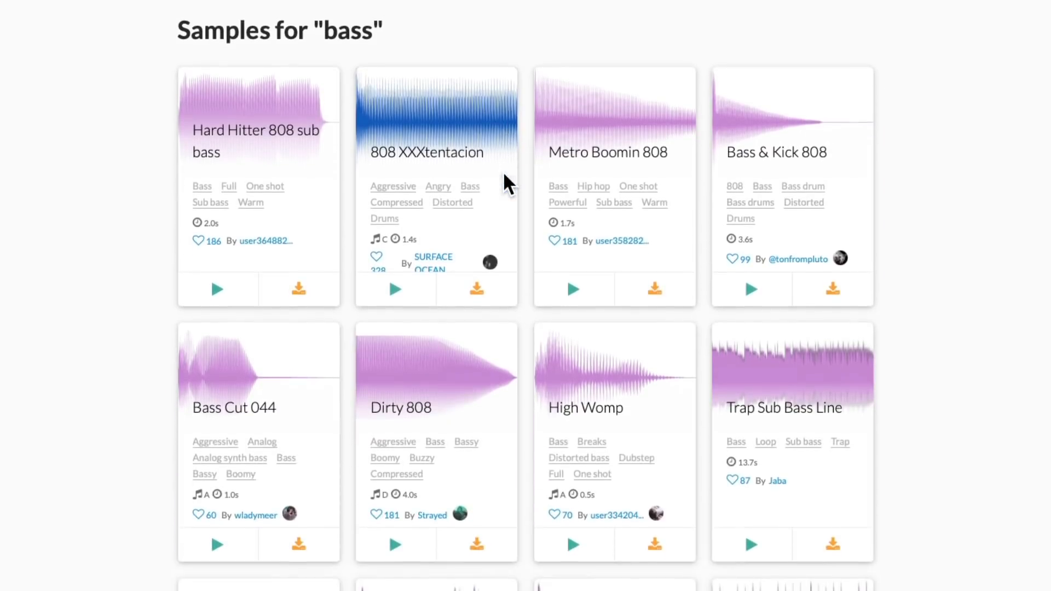
pyautogui.click(219, 290)
pyautogui.click(393, 291)
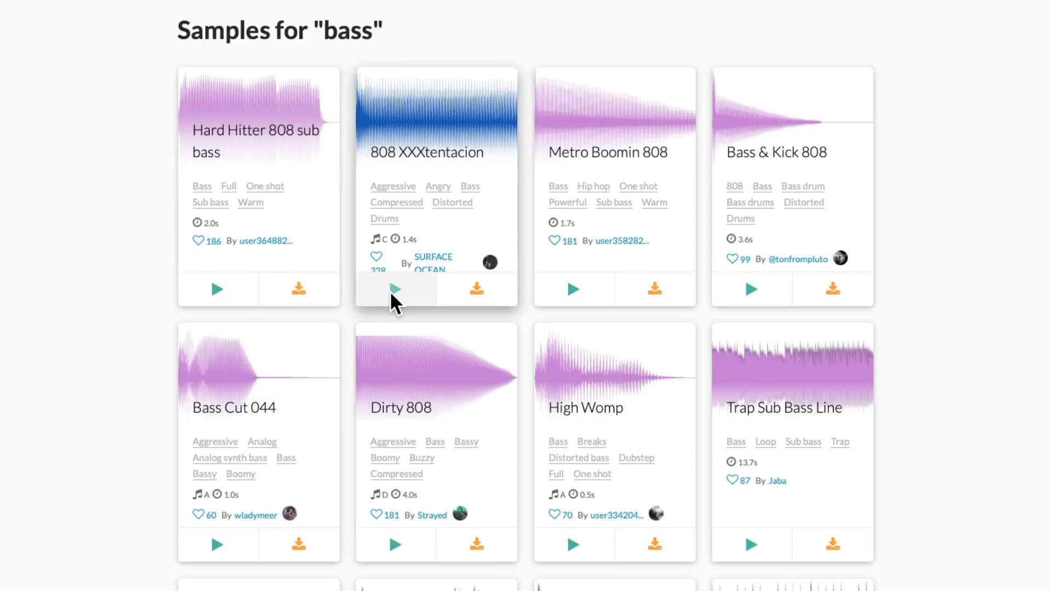
pyautogui.scroll(-5, 390, 290)
pyautogui.scroll(-4, 392, 298)
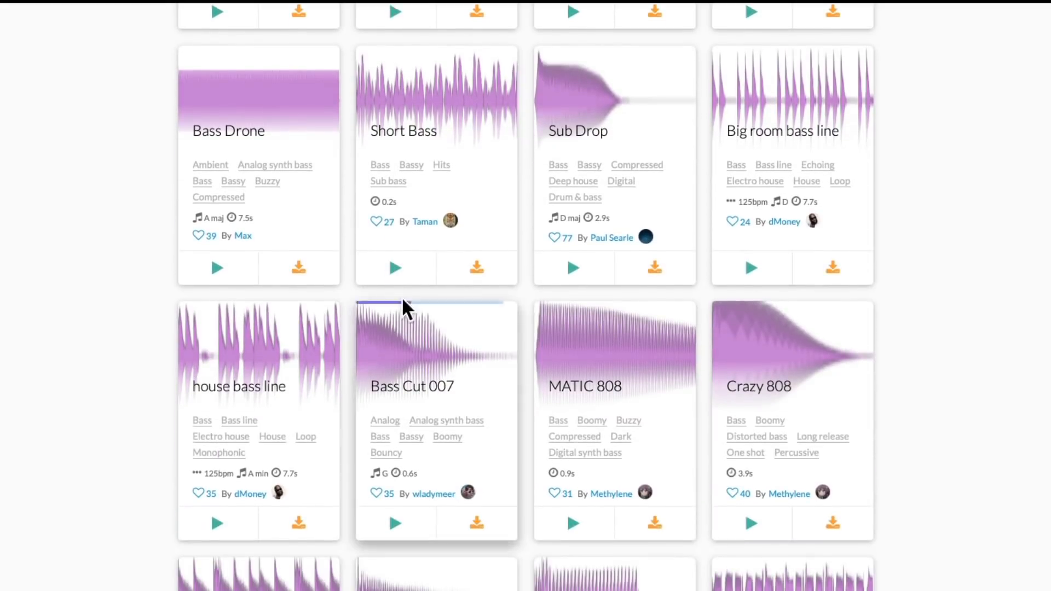
pyautogui.click(397, 270)
pyautogui.scroll(-3, 399, 279)
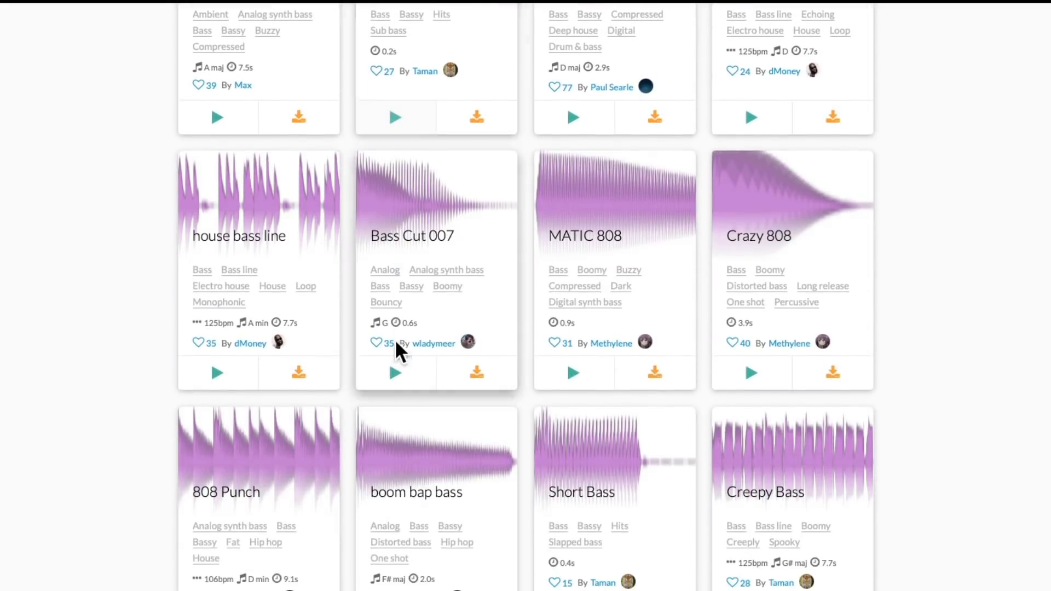
pyautogui.click(396, 377)
# Step: Preview the boom bap bass sample in F# major and download it
pyautogui.scroll(-3, 392, 371)
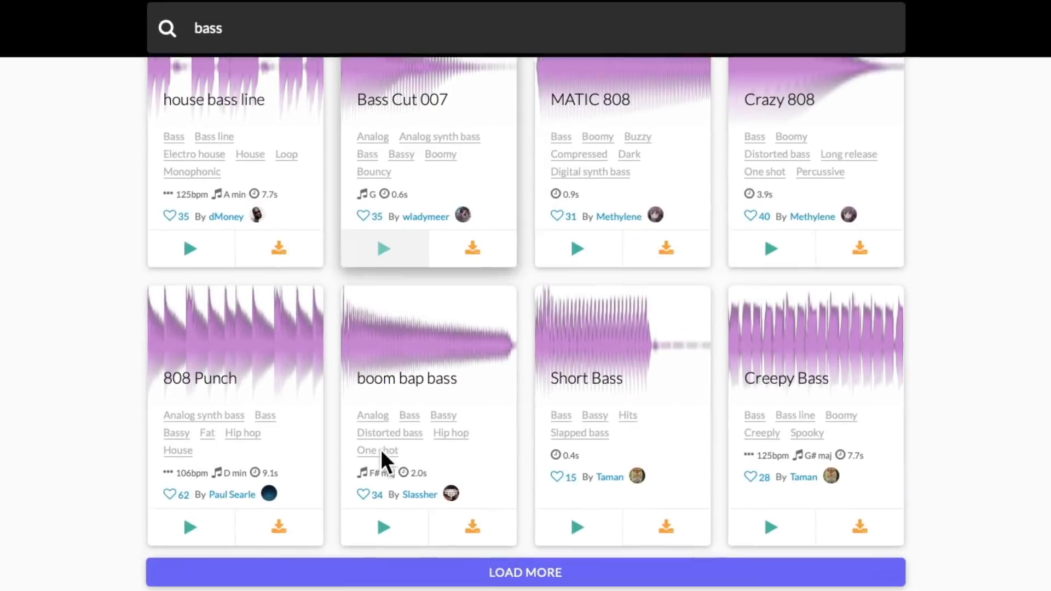
pyautogui.click(385, 512)
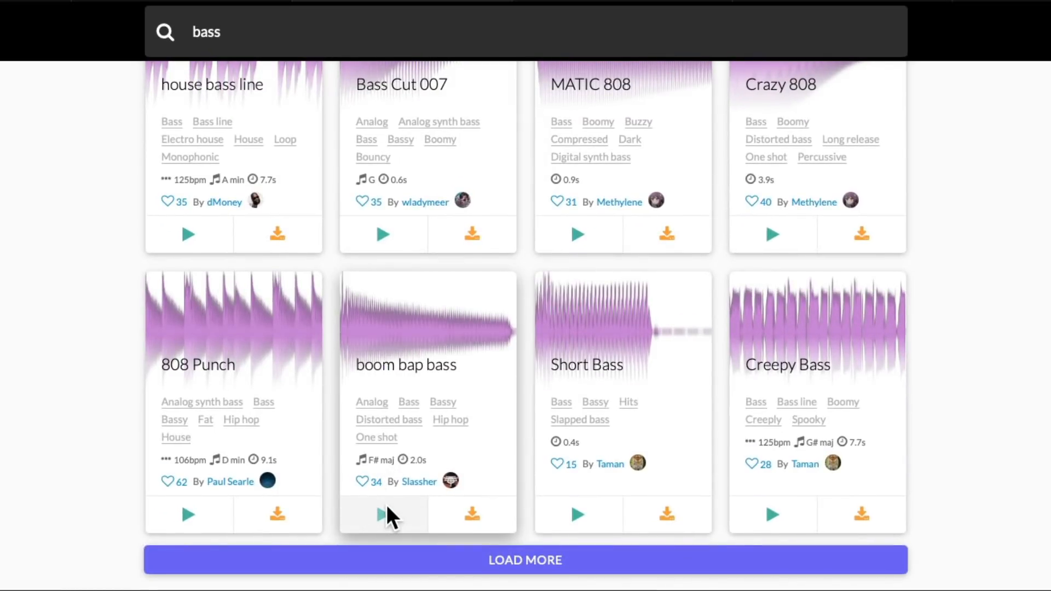
pyautogui.click(462, 512)
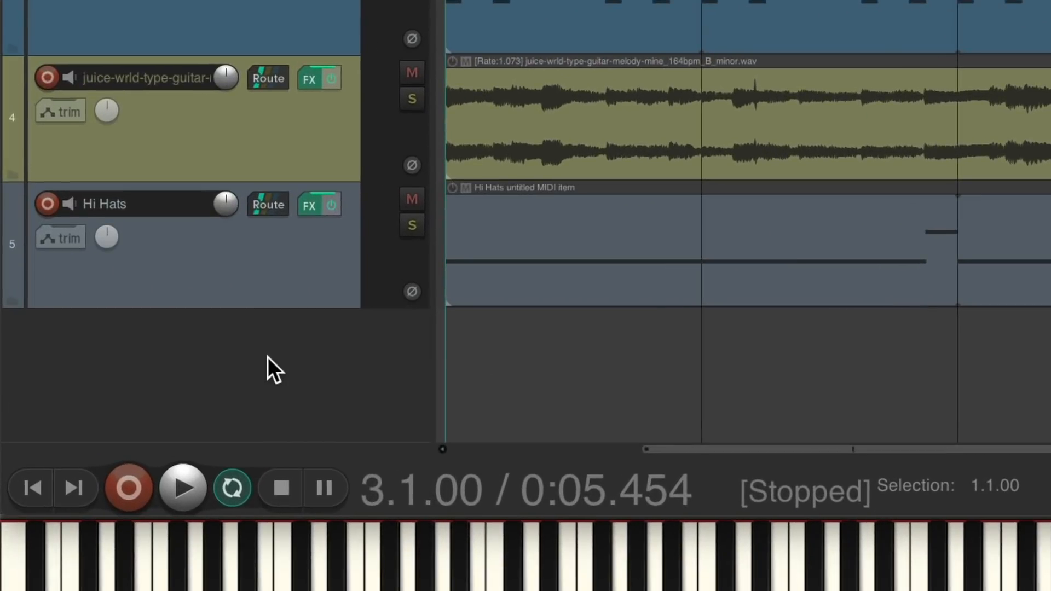
# Step: Switch back to REAPER, add a new track below Hi Hats and name it Bass
pyautogui.doubleClick(268, 357)
pyautogui.doubleClick(156, 334)
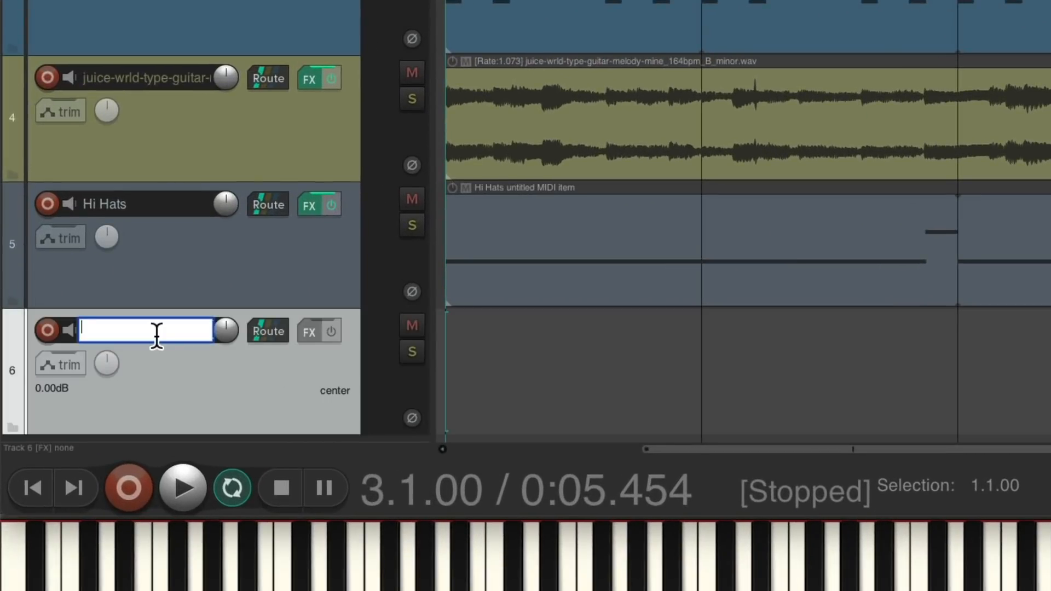
pyautogui.write('Bass')
pyautogui.press('Return')
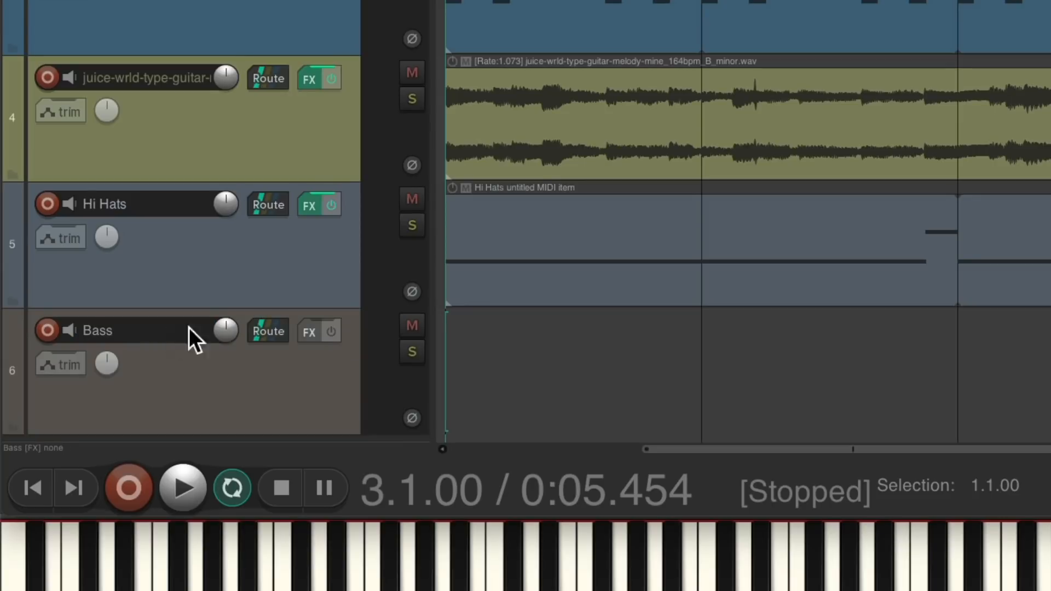
# Step: Add the ReaSamplOmatic5000 (Cockos) sampler instrument to the Bass track
pyautogui.click(305, 333)
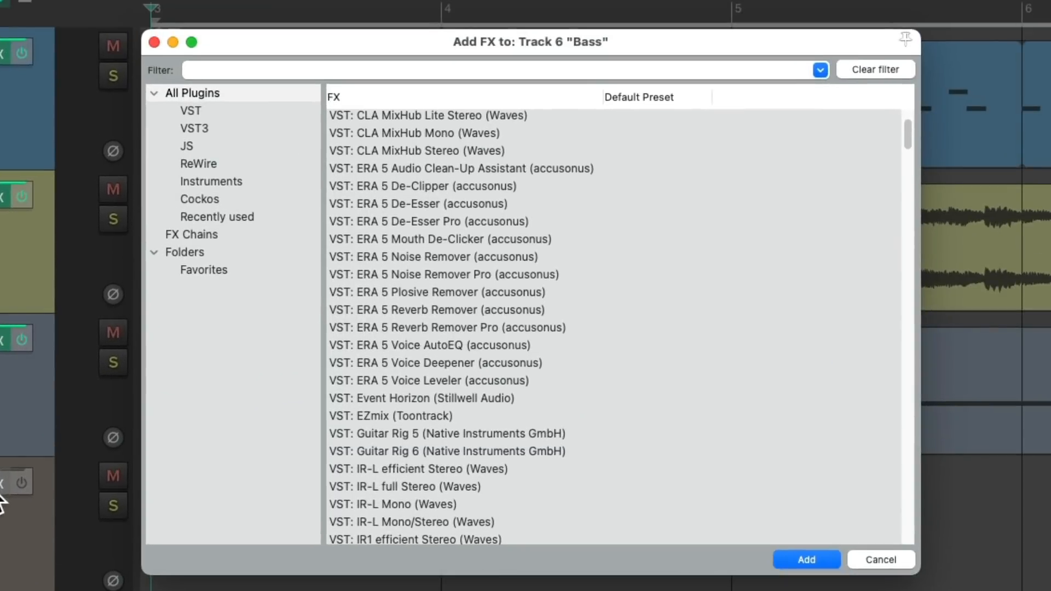
pyautogui.click(260, 201)
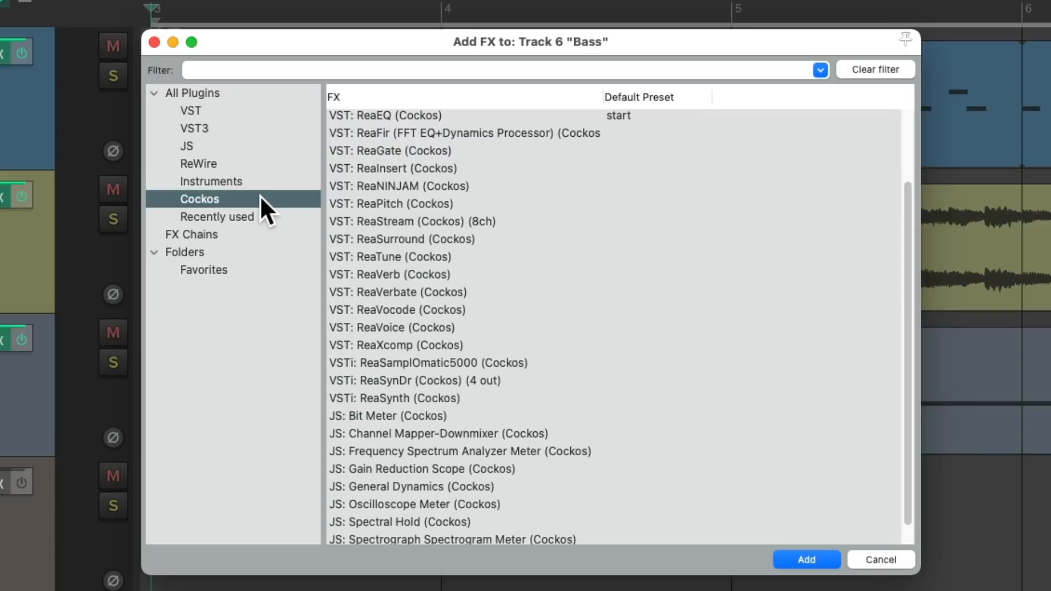
pyautogui.click(551, 363)
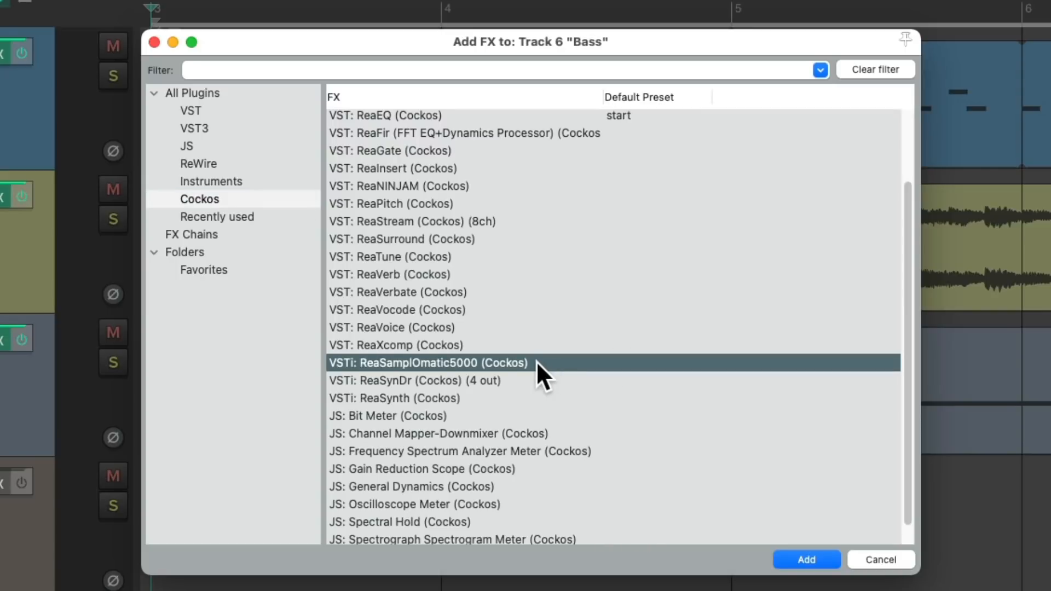
pyautogui.doubleClick(537, 363)
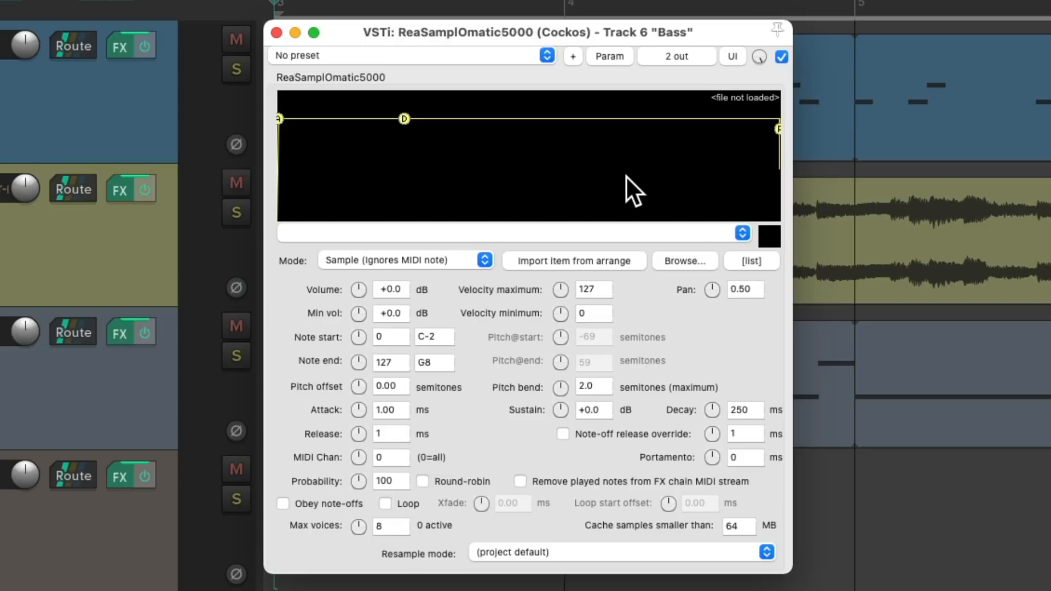
# Step: Load boom-bap-bass_F#_major.wav from the Downloads folder in Finder into the Bass track's sampler
pyautogui.press('super+Tab')
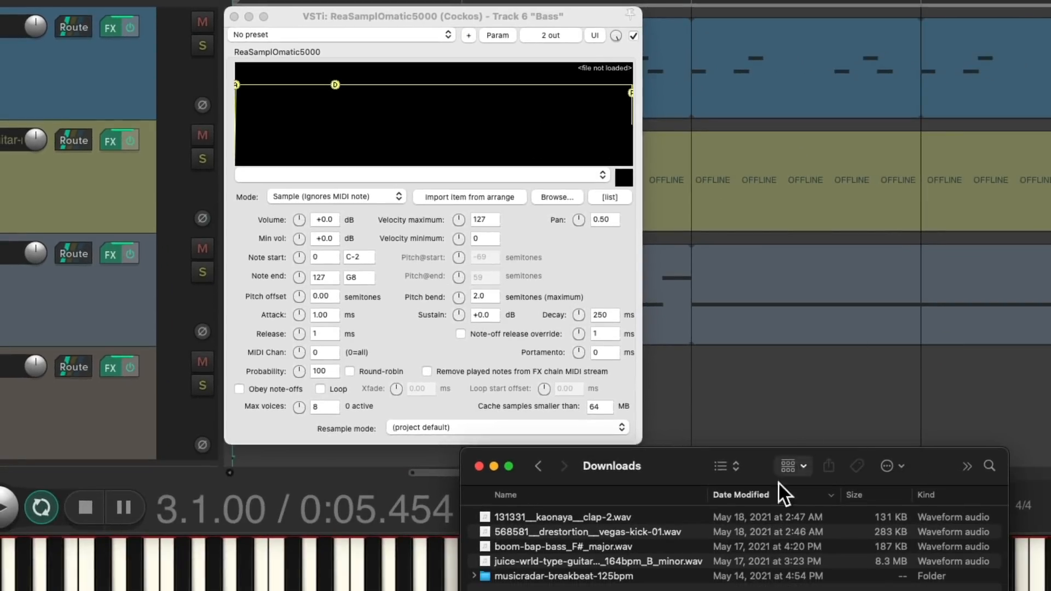
pyautogui.click(622, 550)
pyautogui.moveTo(549, 543); pyautogui.dragTo(435, 124)
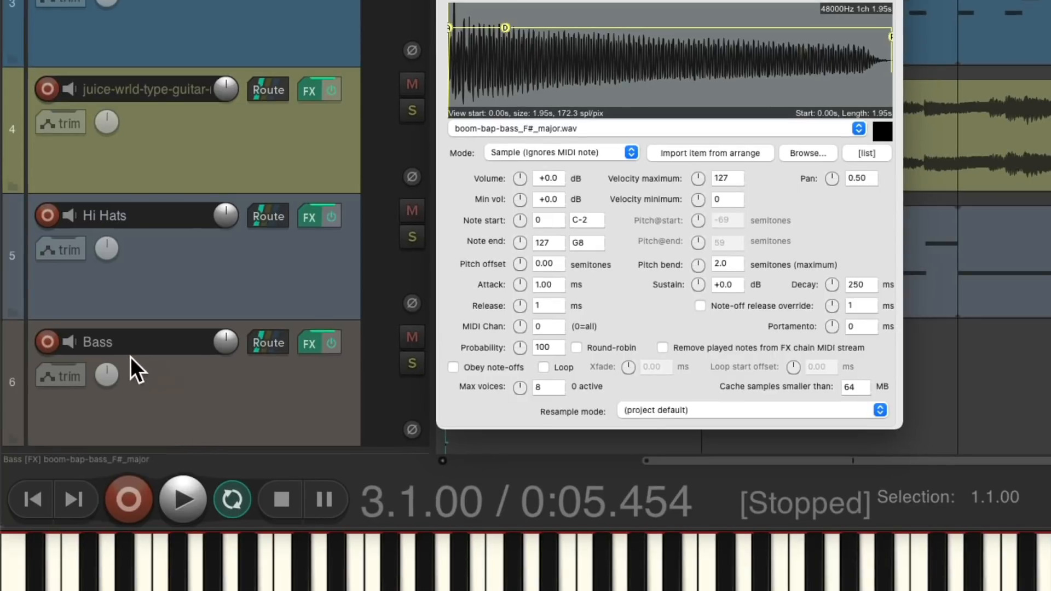
# Step: Arm the Bass track for recording and review its MIDI input options
pyautogui.click(52, 344)
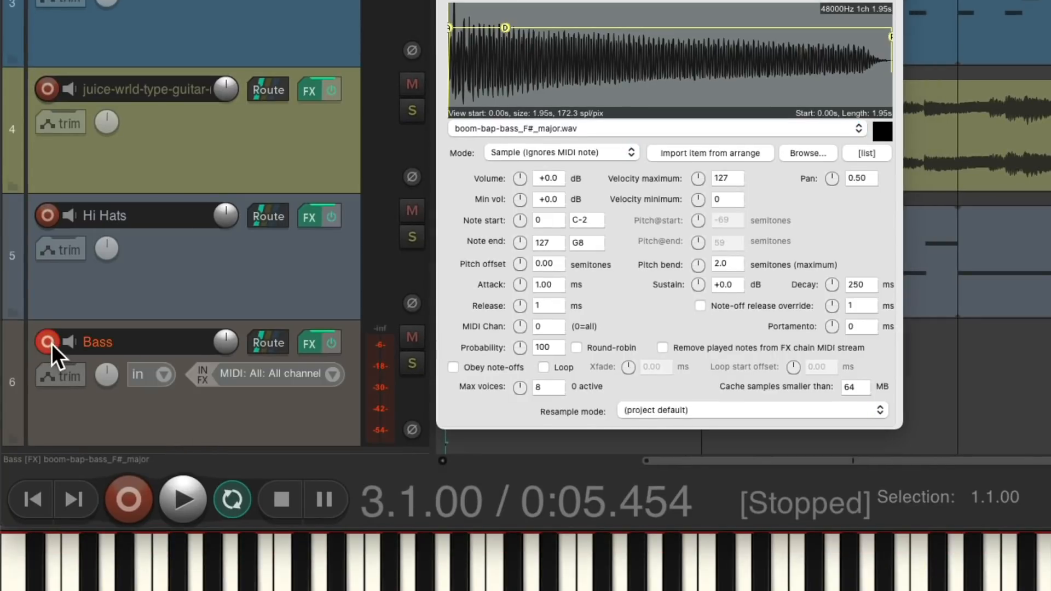
pyautogui.click(331, 375)
pyautogui.moveTo(337, 422)
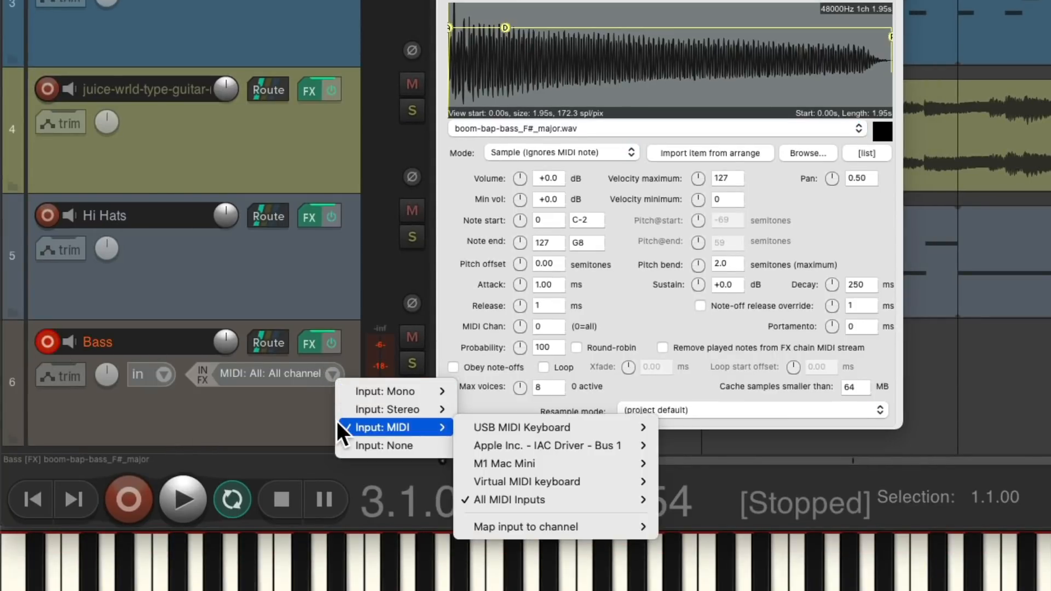
pyautogui.click(308, 414)
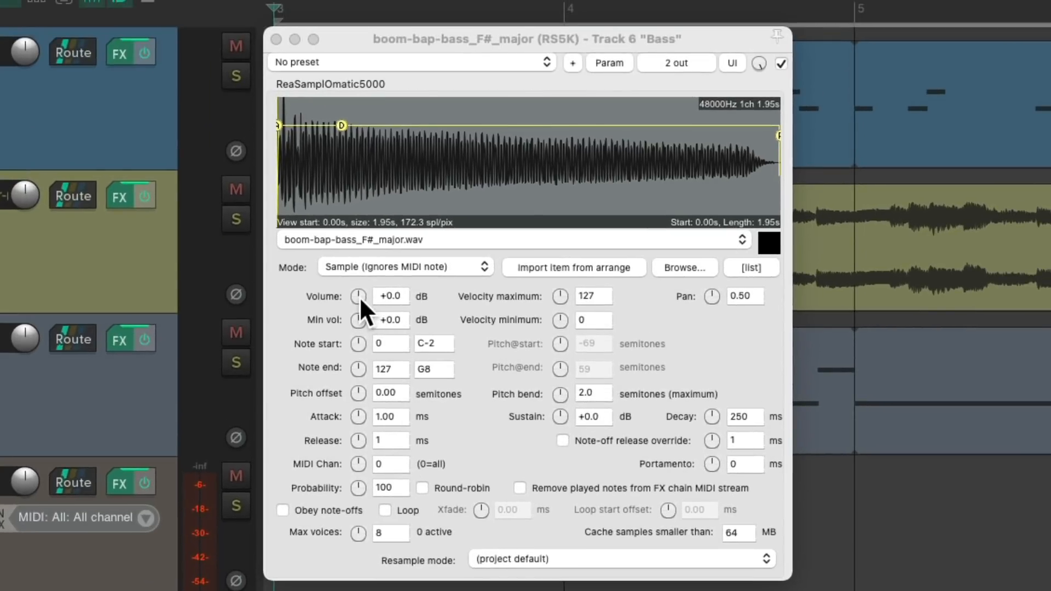
# Step: Configure the bass sampler with volume -7.0 dB, Obey note-offs, Note (Semitone shifted) mode and Pitch@start -42 semitones, and close its window
pyautogui.moveTo(359, 297); pyautogui.dragTo(359, 328)
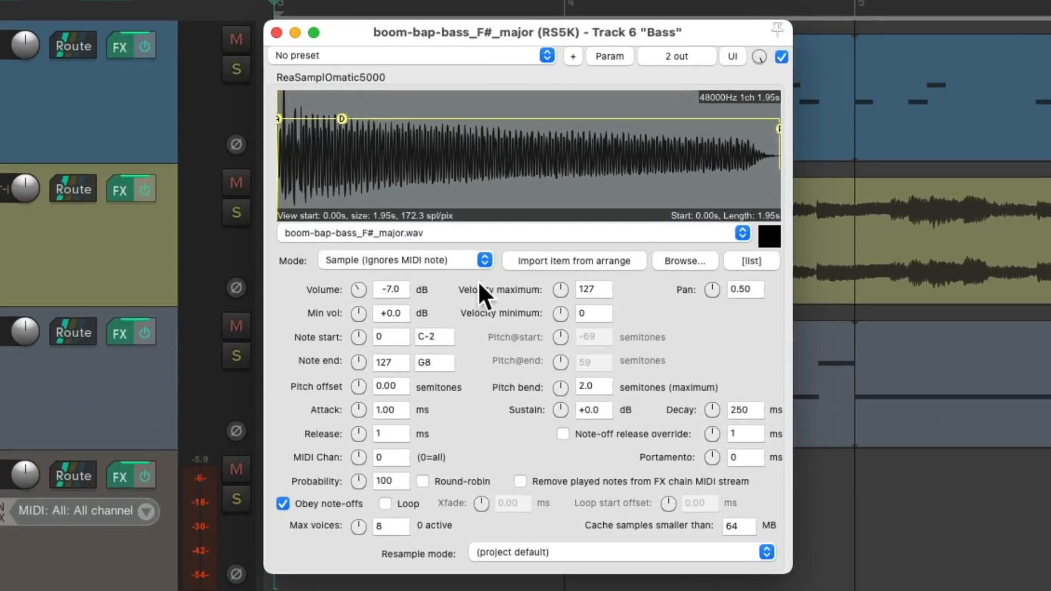
pyautogui.click(463, 259)
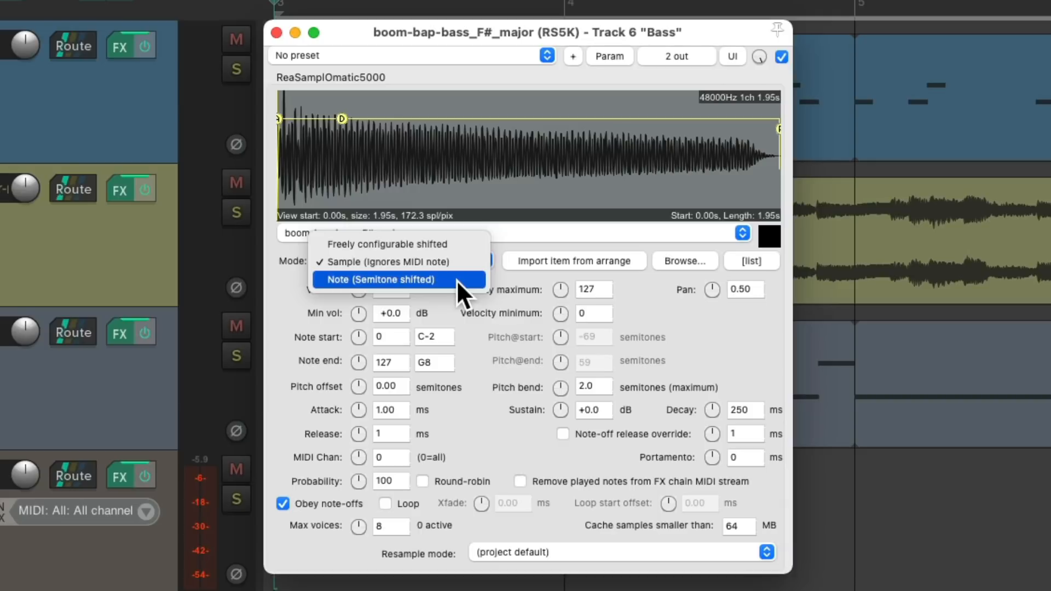
pyautogui.click(457, 280)
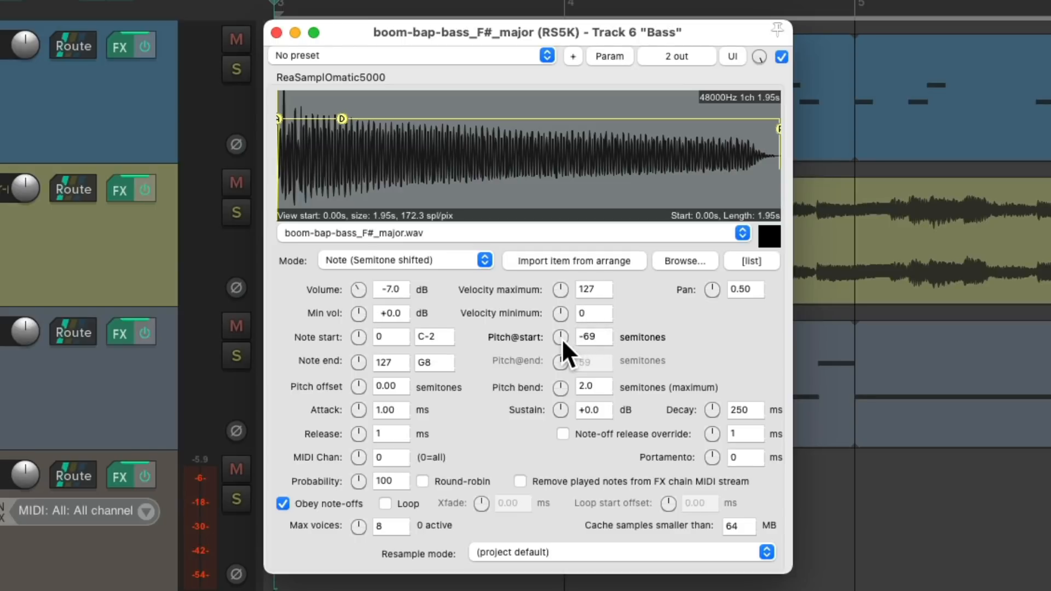
pyautogui.moveTo(562, 338); pyautogui.dragTo(562, 326)
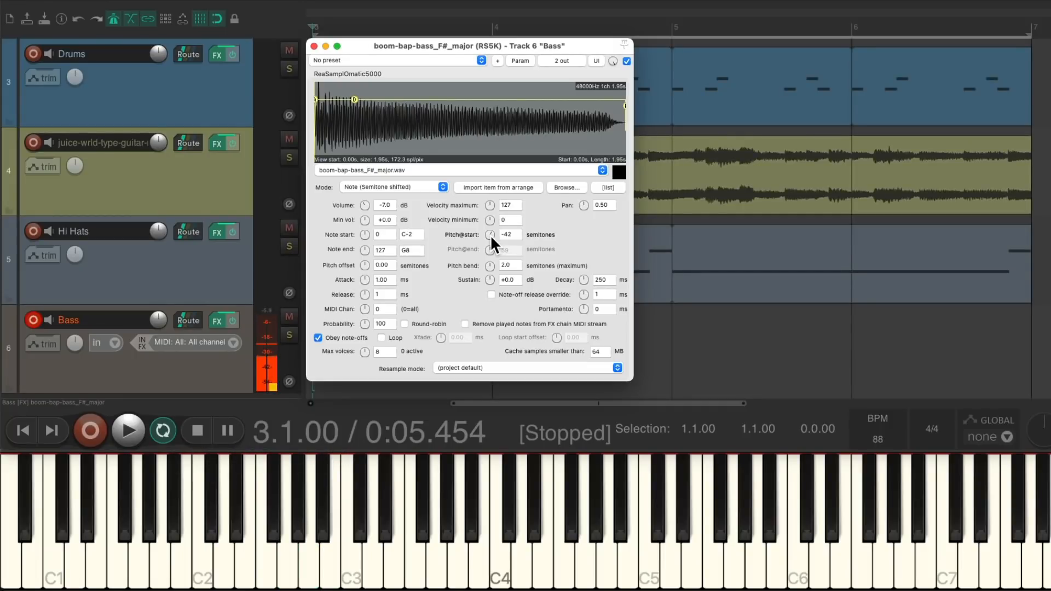
pyautogui.click(313, 46)
# Step: Record a MIDI bass part on the Bass track from measure 3 to 7, and disarm the track
pyautogui.hotkey('ctrl', 'r')
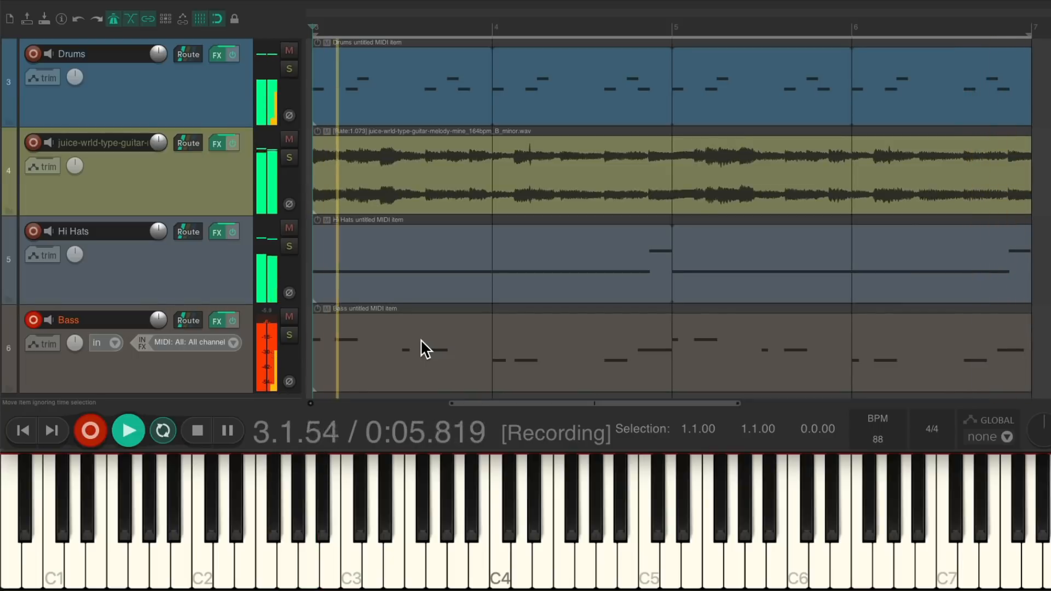
pyautogui.hotkey('ctrl', 'r')
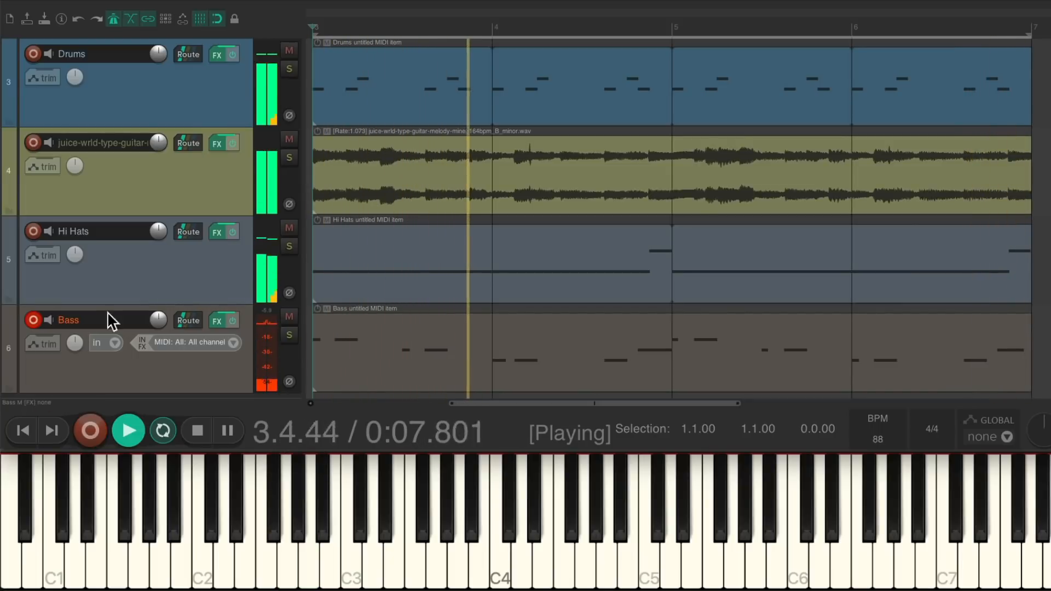
pyautogui.click(34, 319)
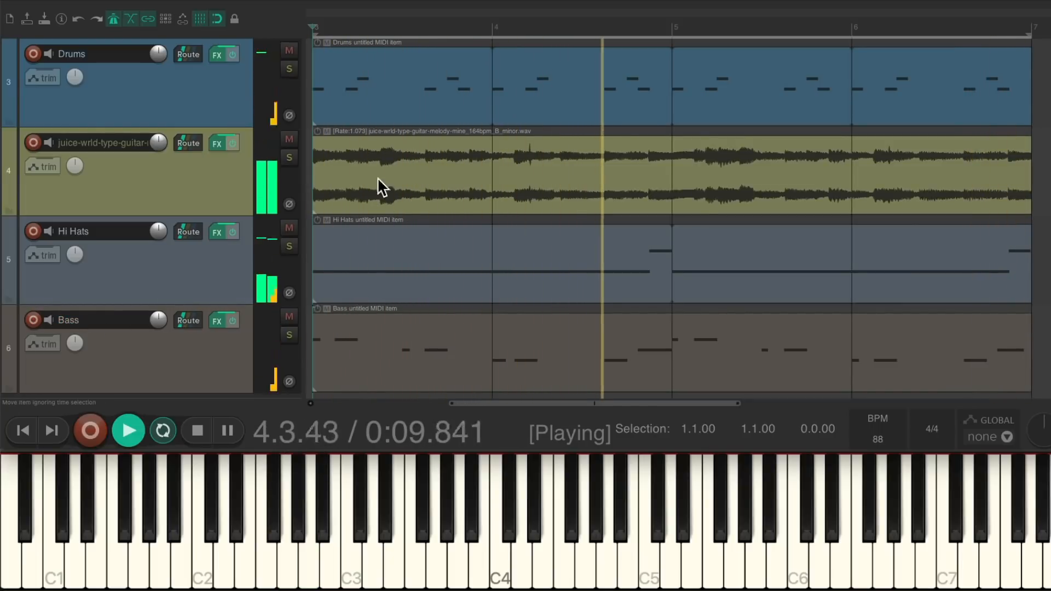
# Step: Mute and unmute the guitar melody and Hi Hats tracks in turn while listening to the beat, and stop playback
pyautogui.click(290, 139)
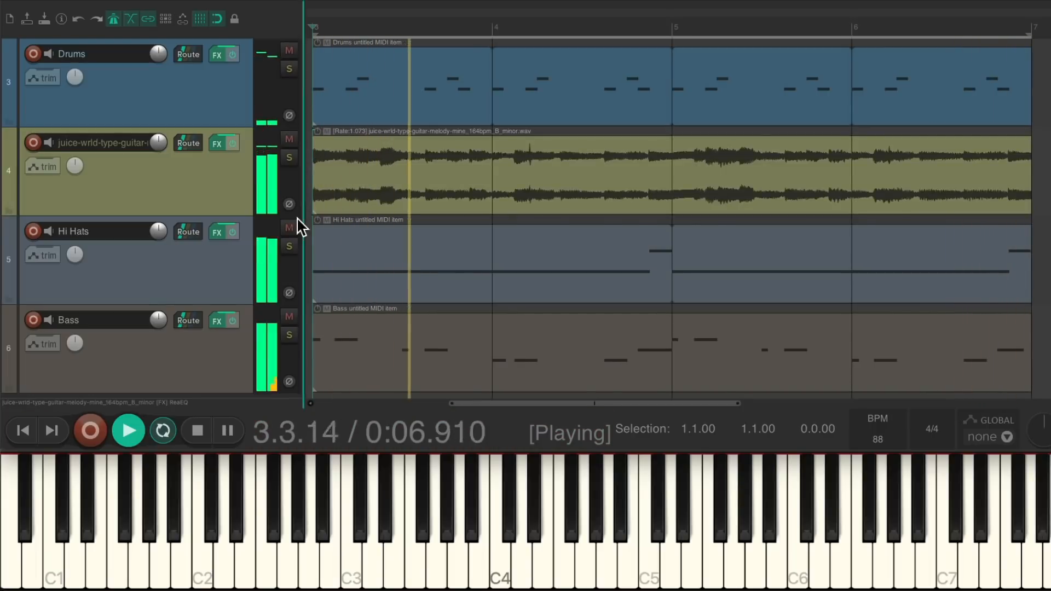
pyautogui.click(289, 228)
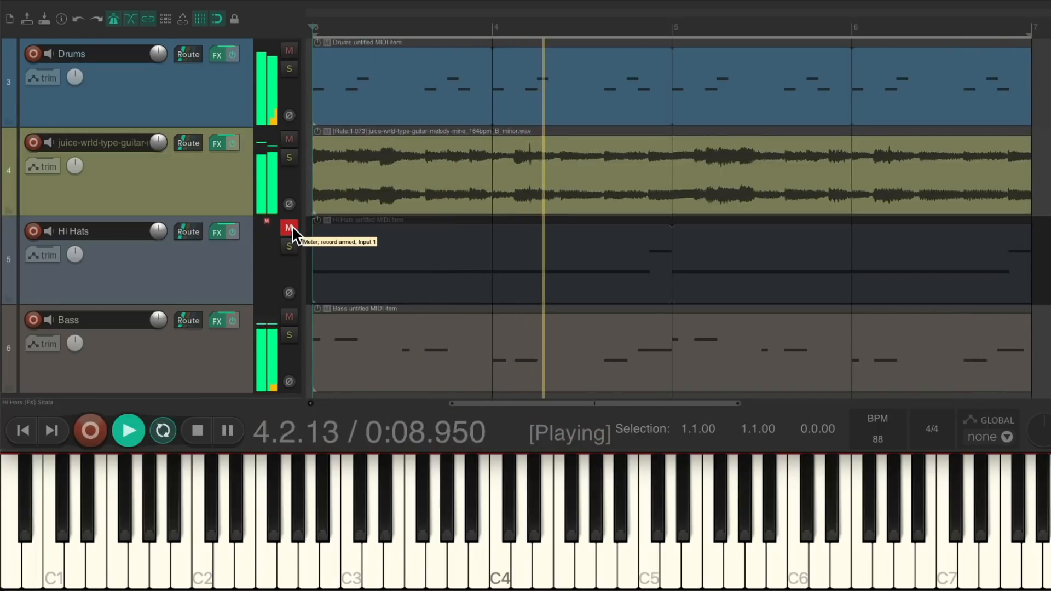
pyautogui.click(290, 229)
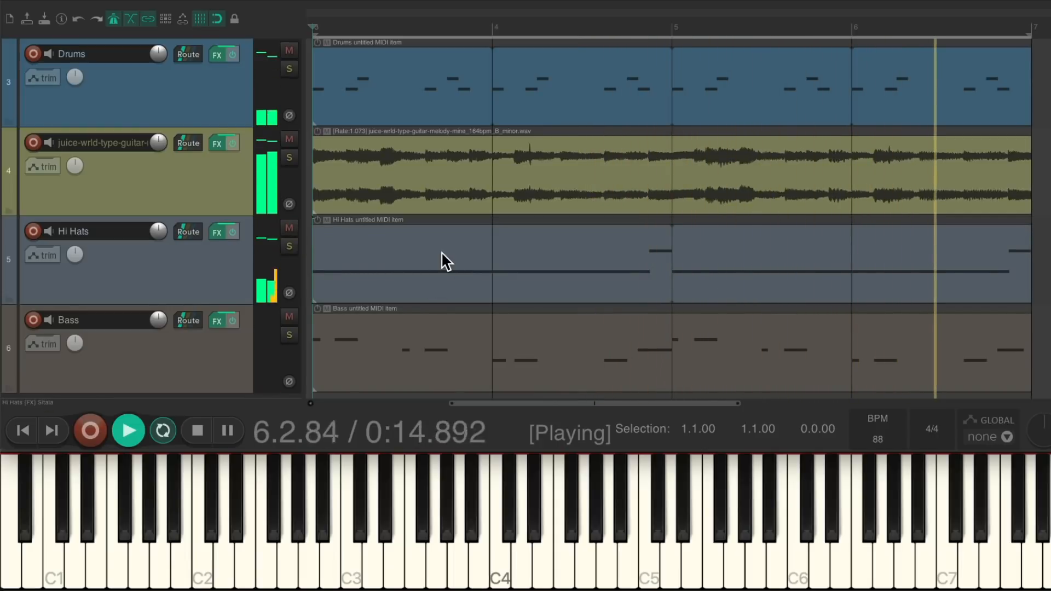
pyautogui.press('space')
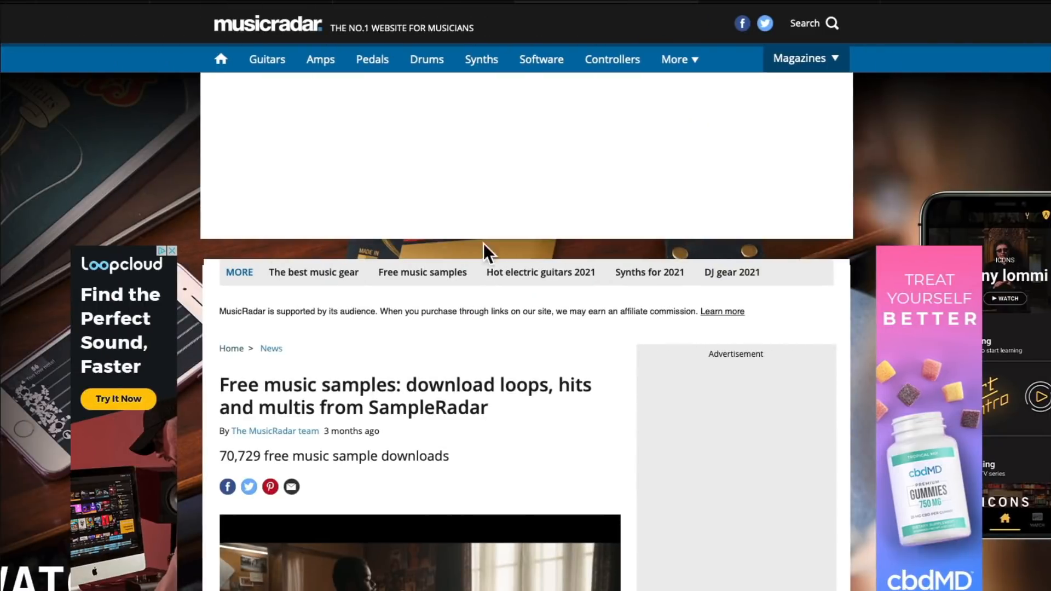
# Step: Browse MusicRadar's free music samples list and examine the 976 free classic synth samples page with its example sounds and download
pyautogui.scroll(-20, 492, 244)
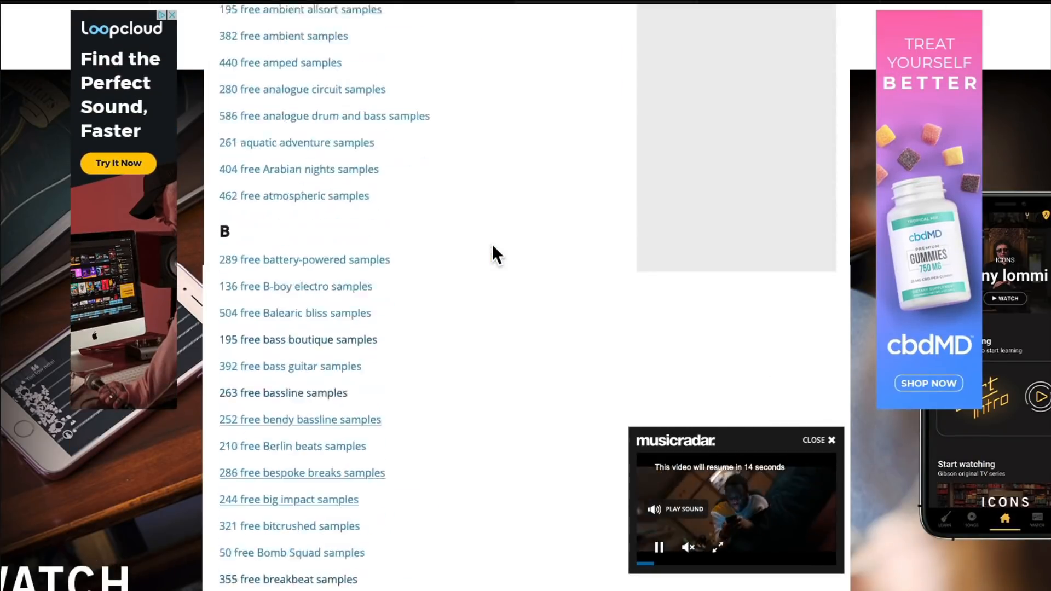
pyautogui.scroll(-4, 491, 244)
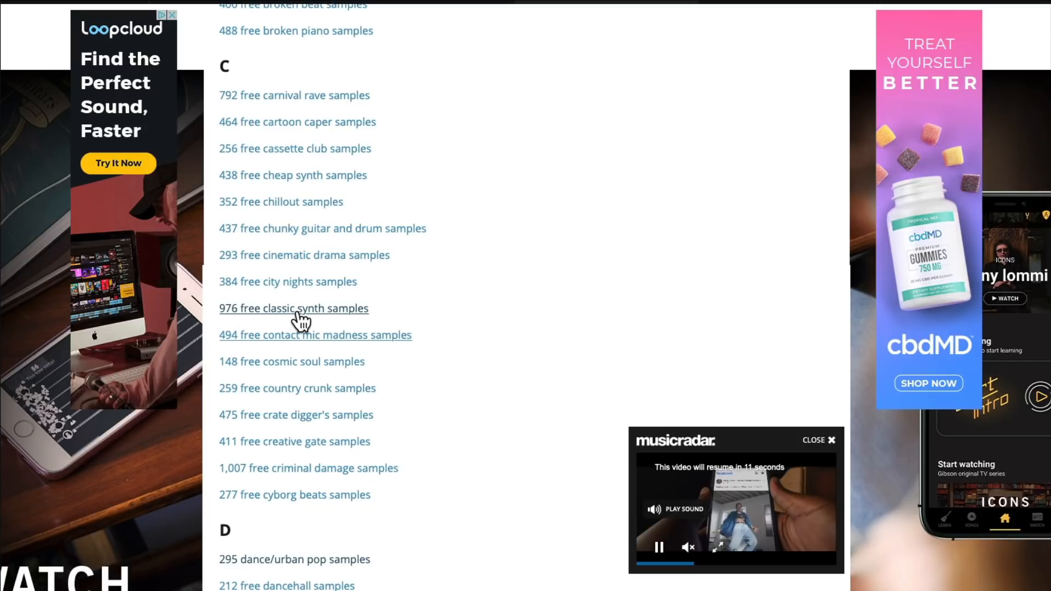
pyautogui.click(297, 311)
pyautogui.scroll(-10, 557, 330)
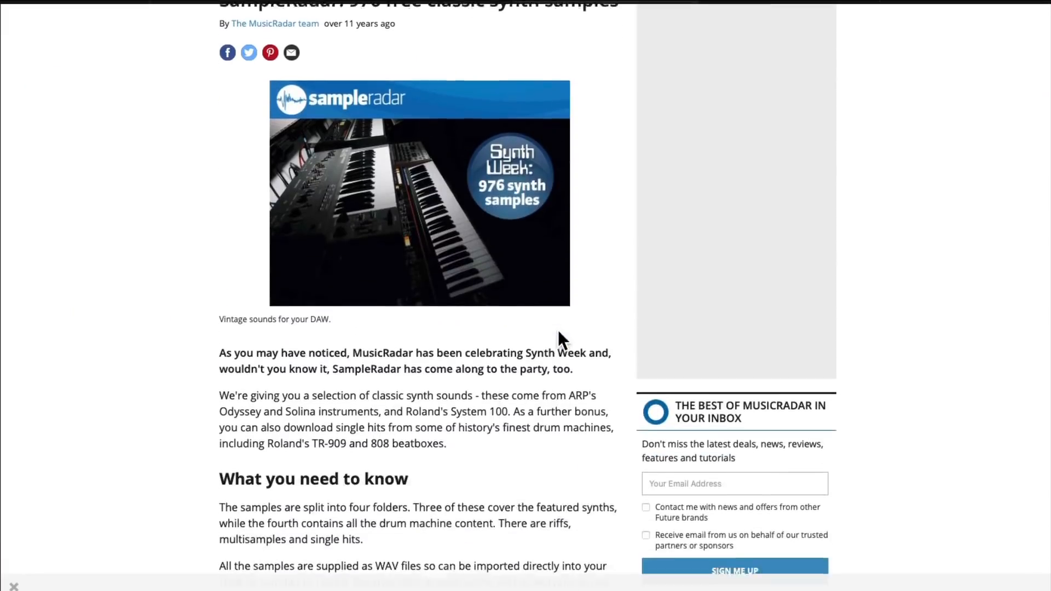
pyautogui.scroll(-3, 559, 332)
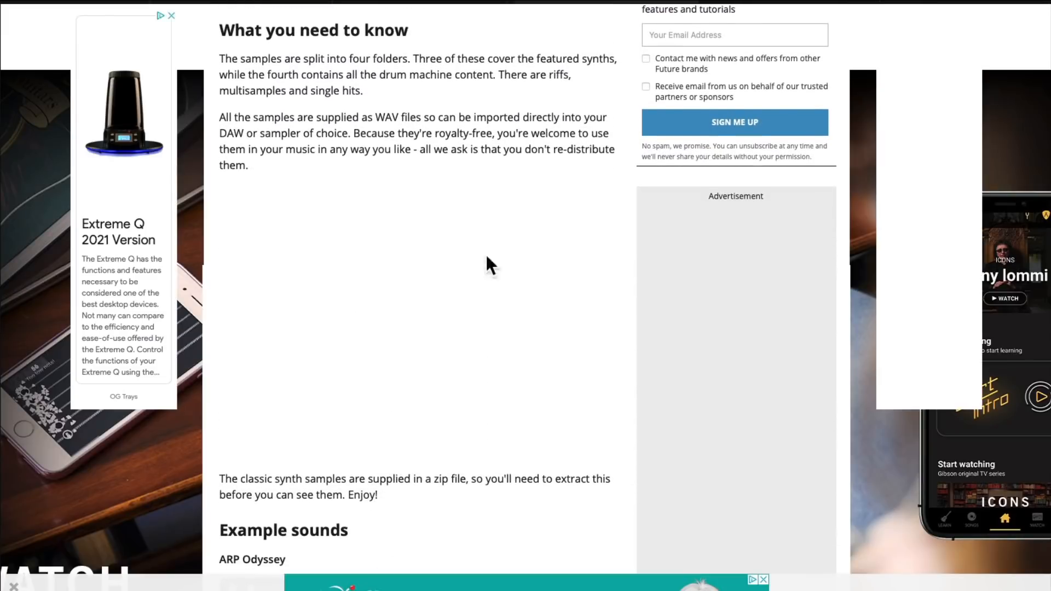
pyautogui.scroll(-8, 527, 213)
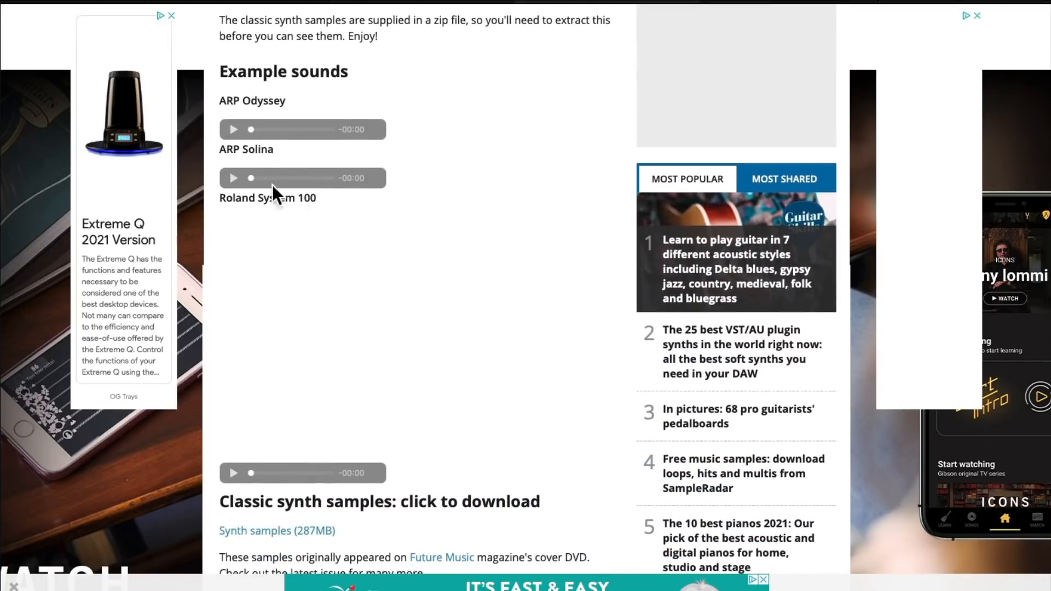
pyautogui.scroll(-5, 355, 296)
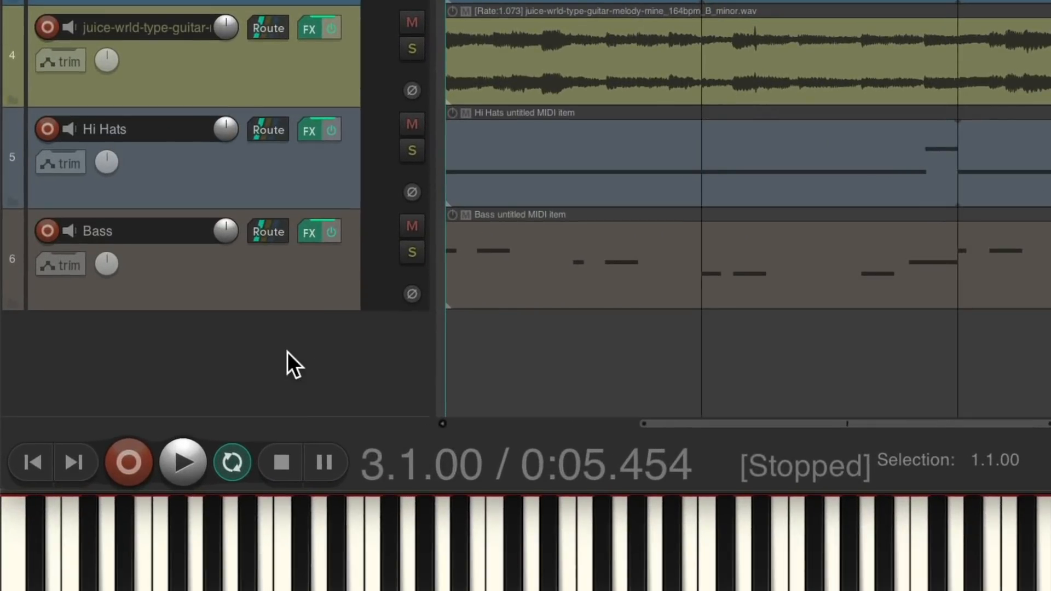
# Step: Add a new track named Synth below Bass and arm it for recording with MIDI input from all devices and channels
pyautogui.doubleClick(287, 352)
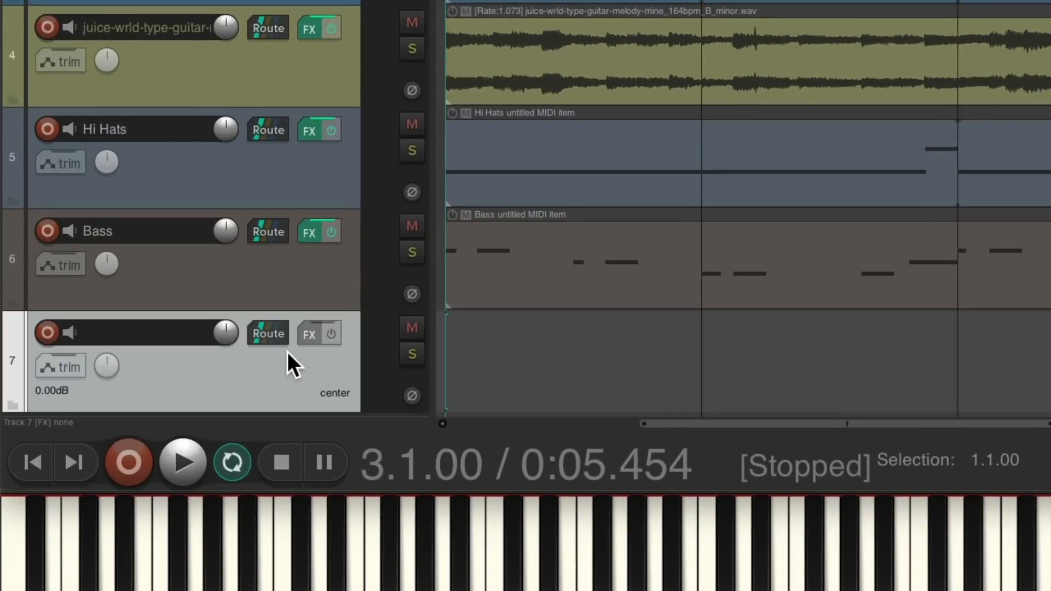
pyautogui.doubleClick(164, 332)
pyautogui.write('synth')
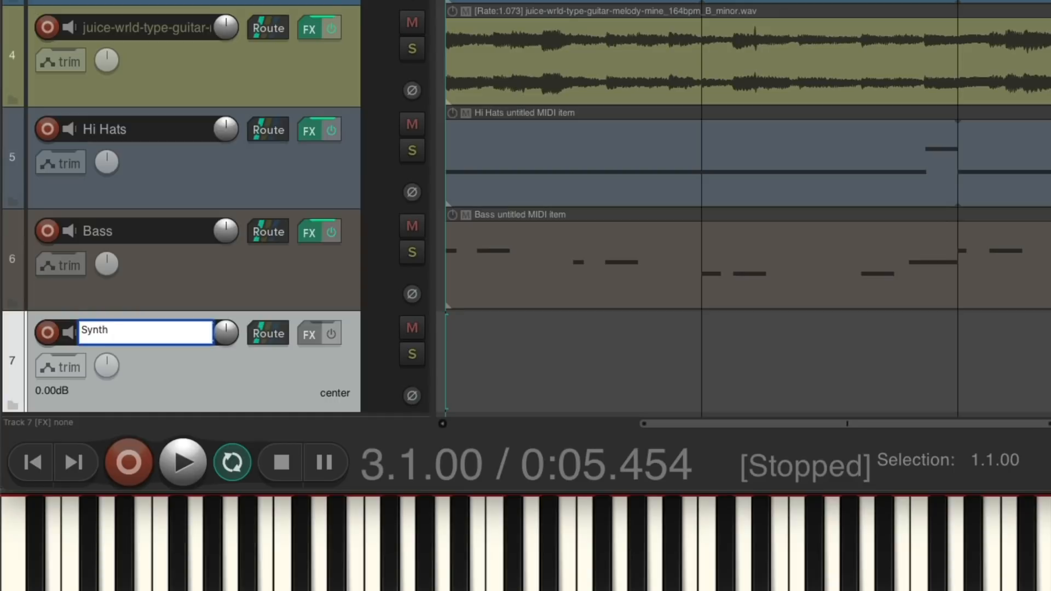
pyautogui.press('Return')
pyautogui.click(48, 333)
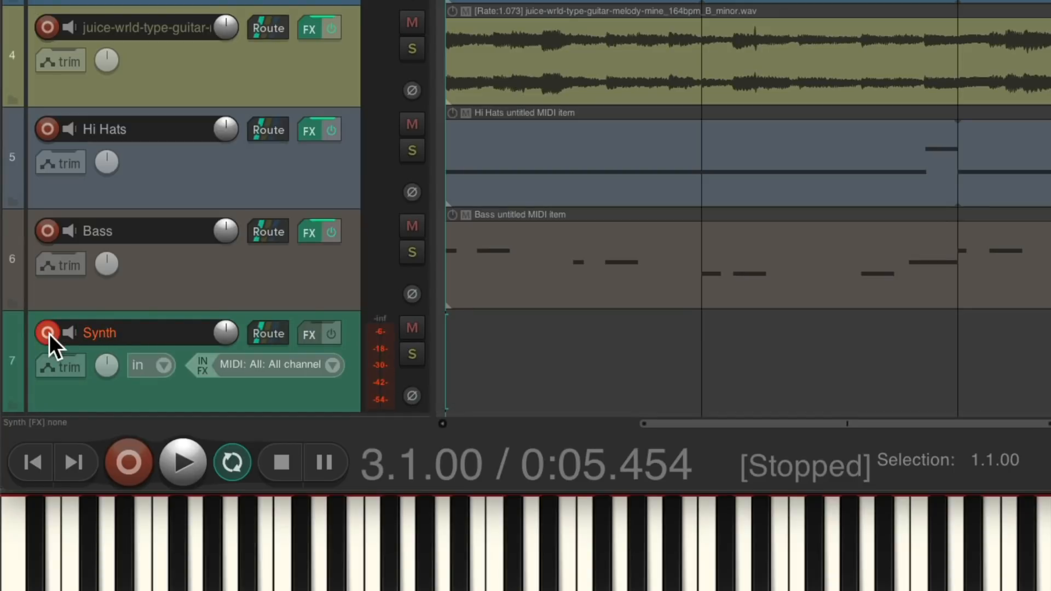
pyautogui.click(333, 369)
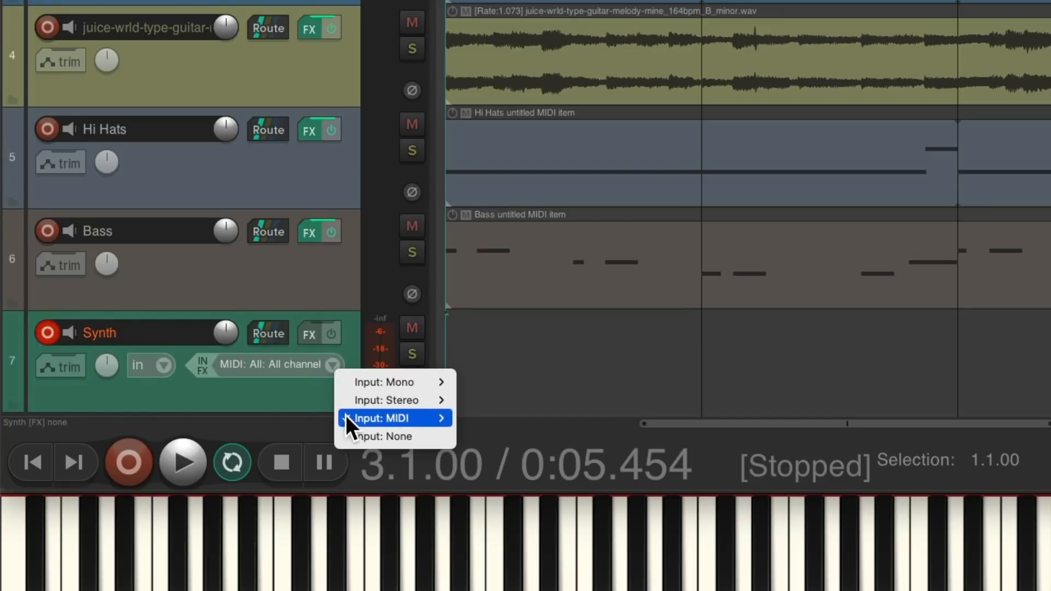
pyautogui.click(317, 402)
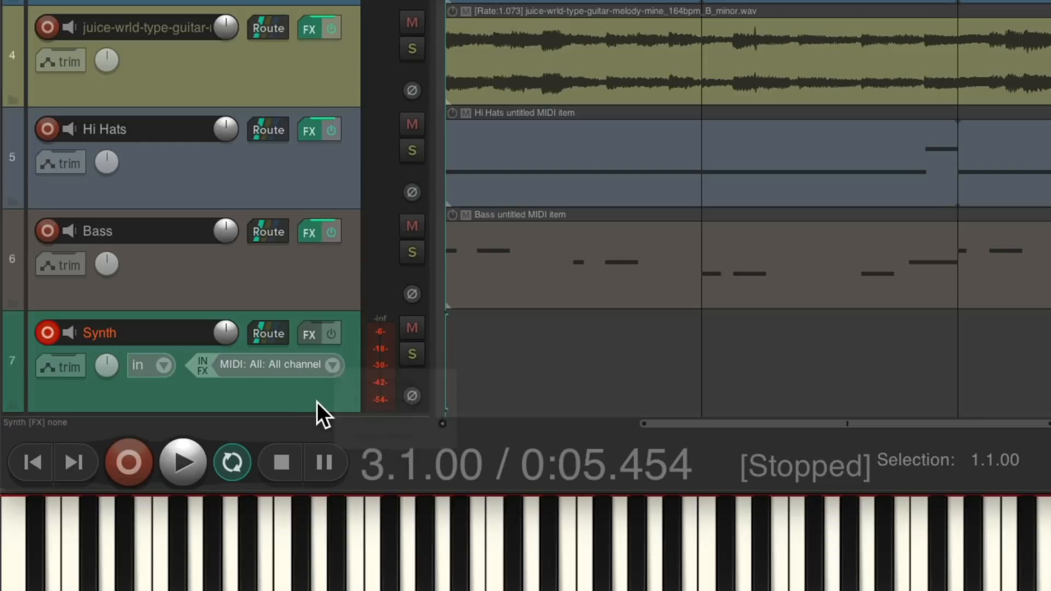
# Step: Insert the Cockos ReaSamplOmatic5000 sampler on the Synth track
pyautogui.click(315, 336)
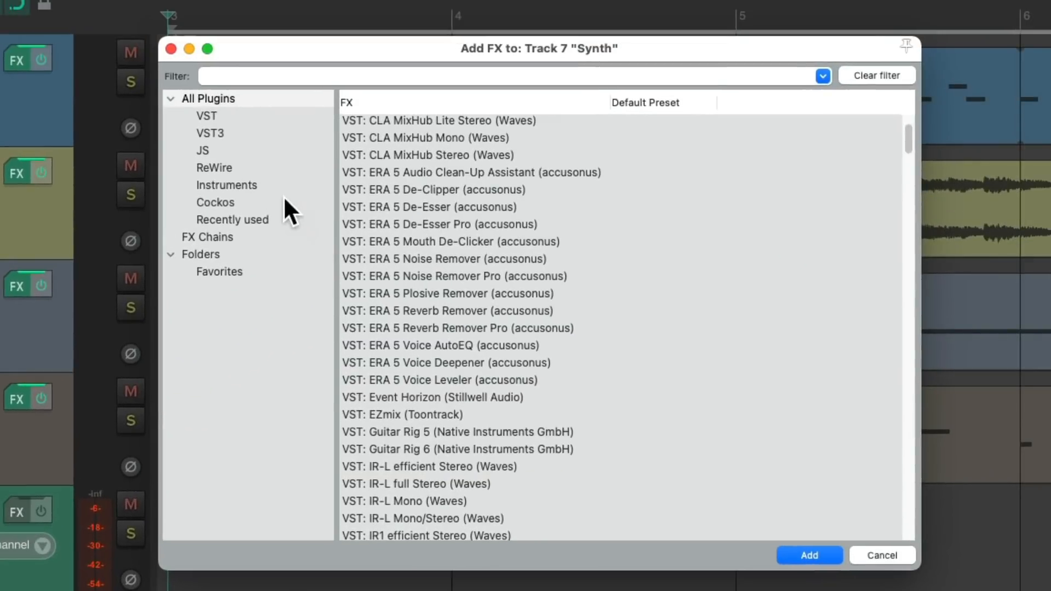
pyautogui.click(235, 202)
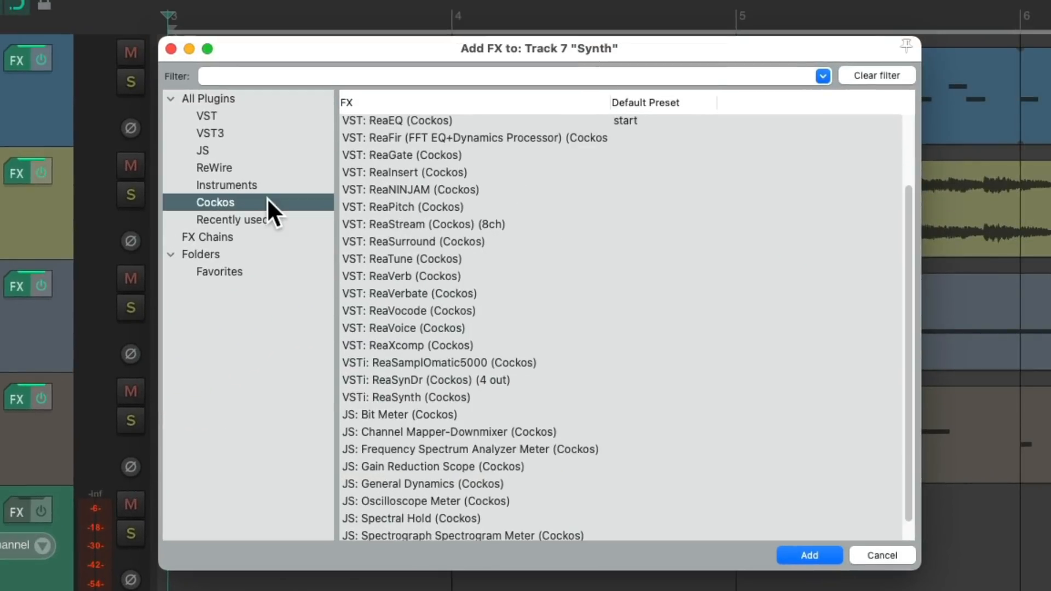
pyautogui.click(573, 362)
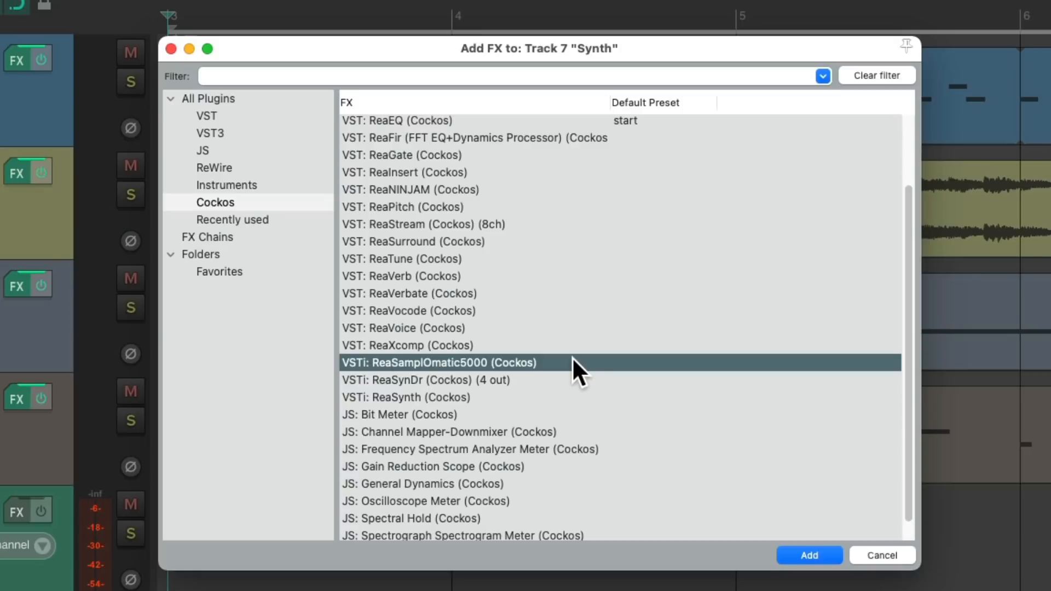
pyautogui.doubleClick(559, 357)
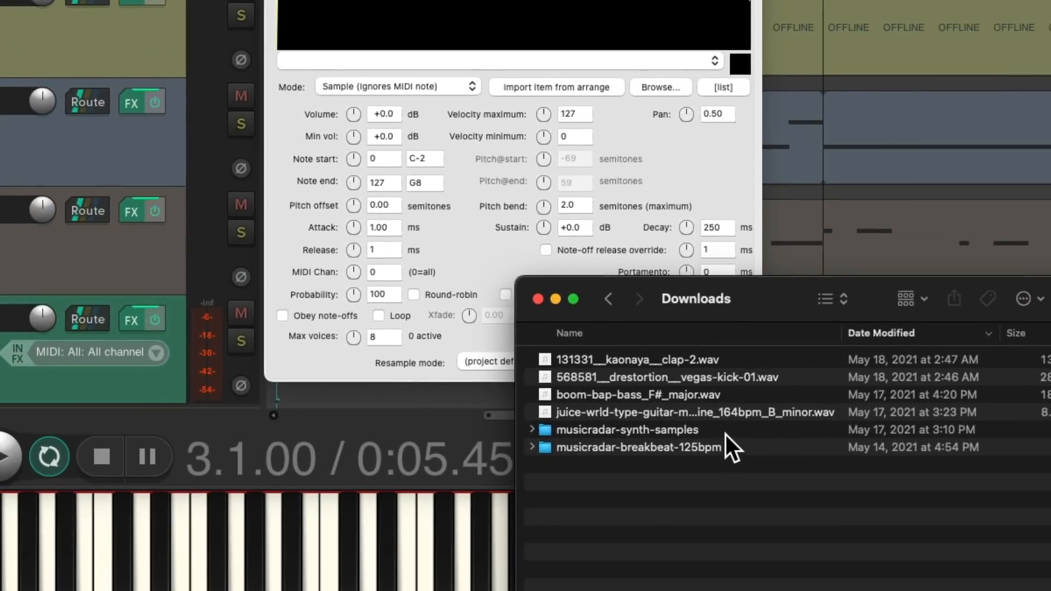
# Step: Preview Arp E G4.wav from the musicradar-synth-samples ARP Odyssey folder, under Arp E Multi, and load it into the Synth track's sampler
pyautogui.click(726, 434)
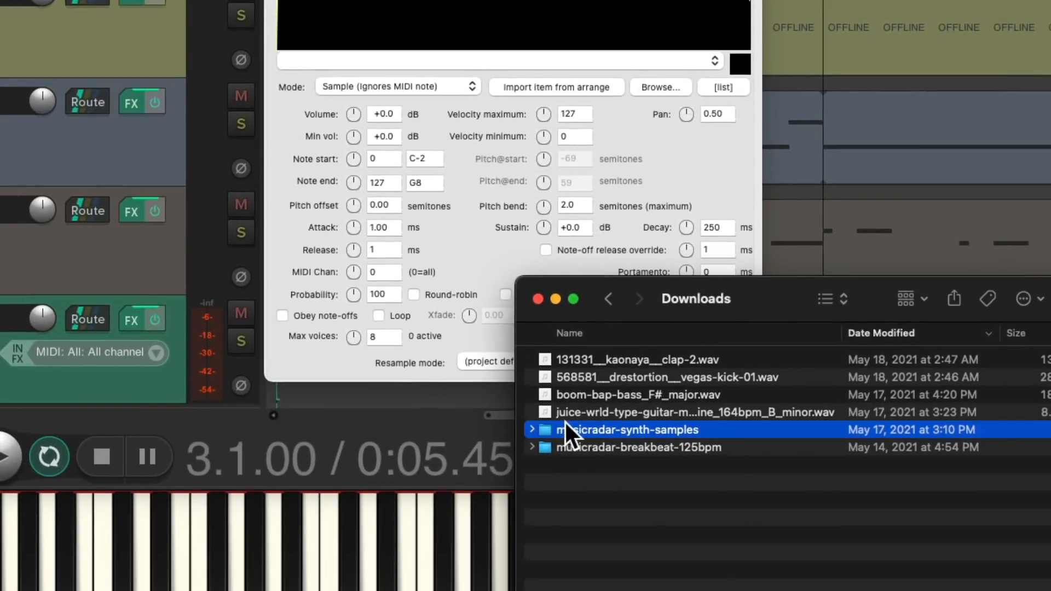
pyautogui.click(531, 429)
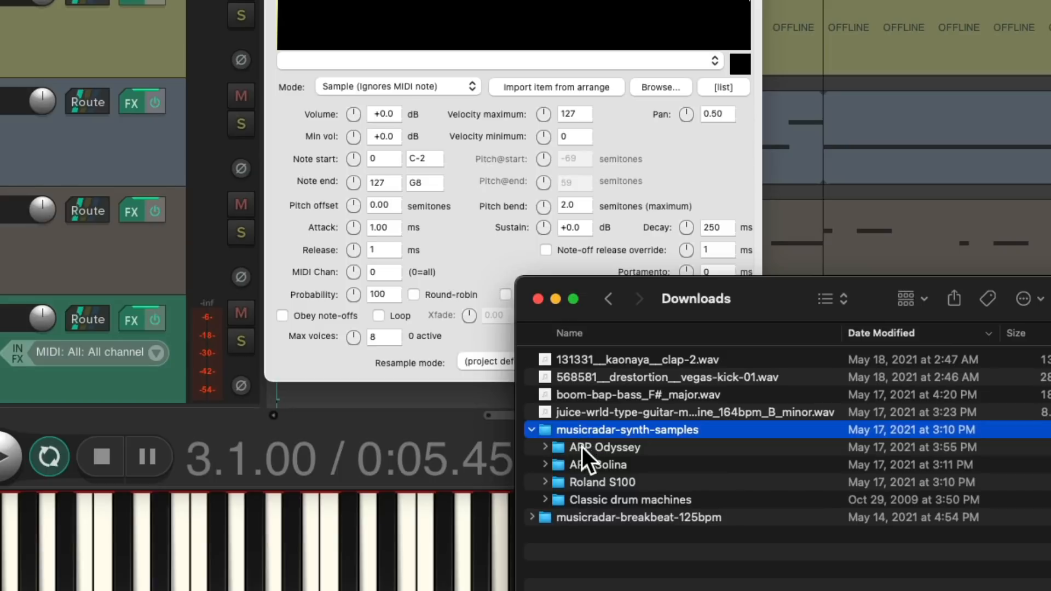
pyautogui.click(546, 447)
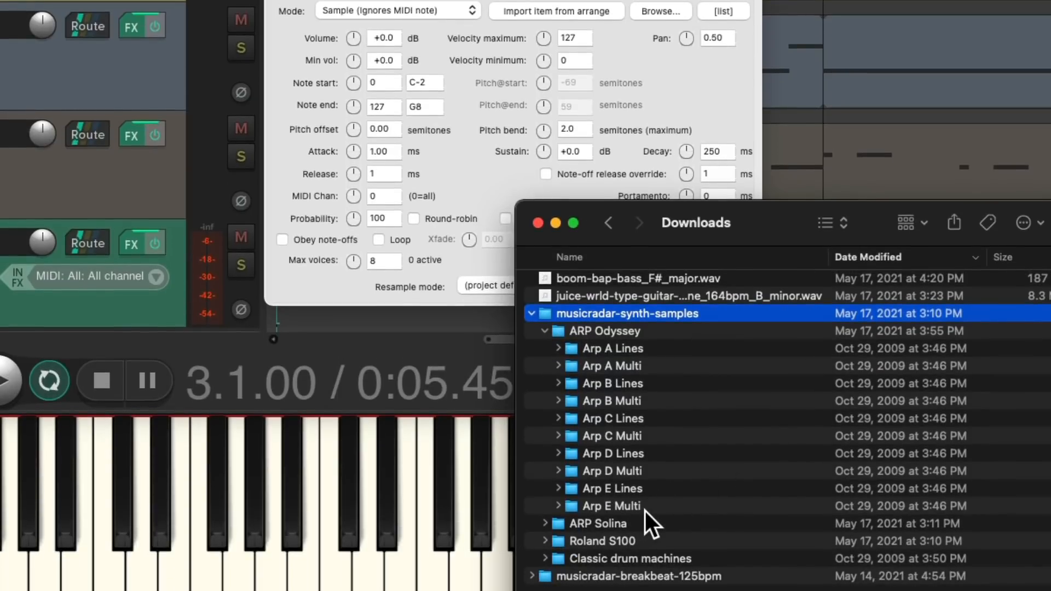
pyautogui.click(559, 505)
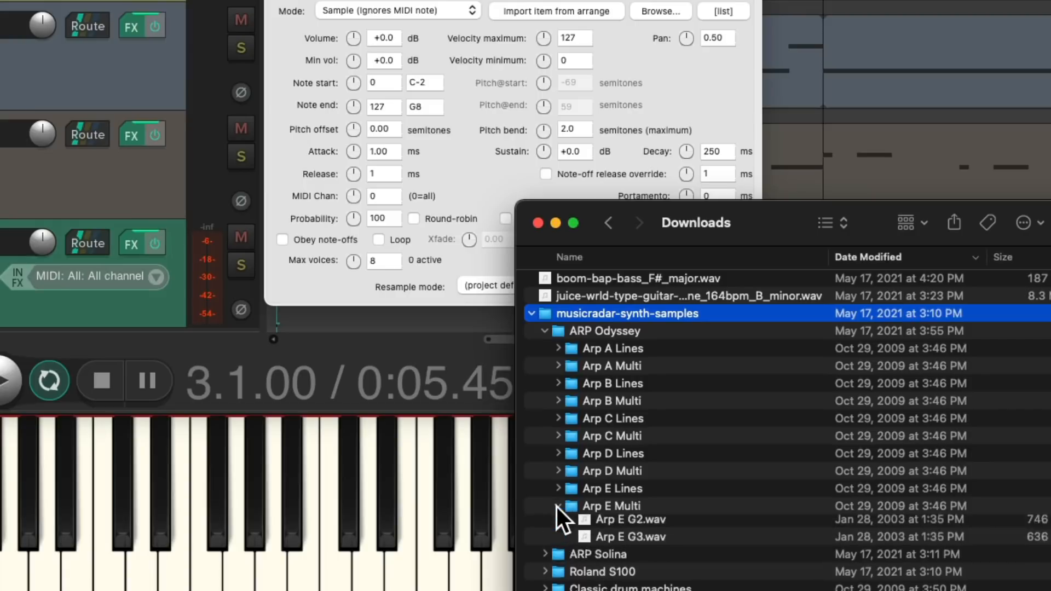
pyautogui.scroll(-3, 677, 484)
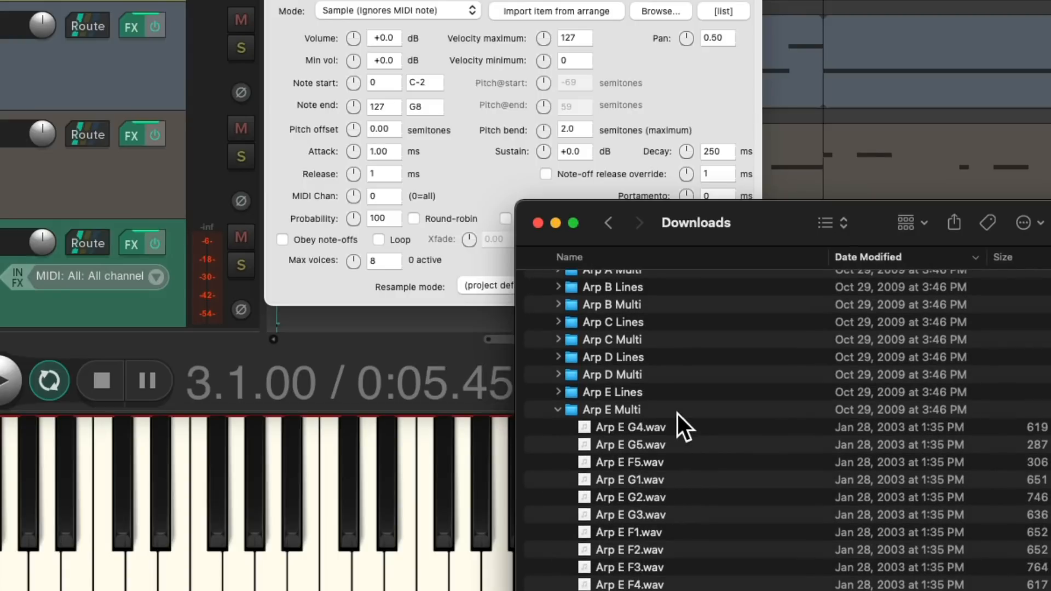
pyautogui.click(688, 426)
pyautogui.press('space')
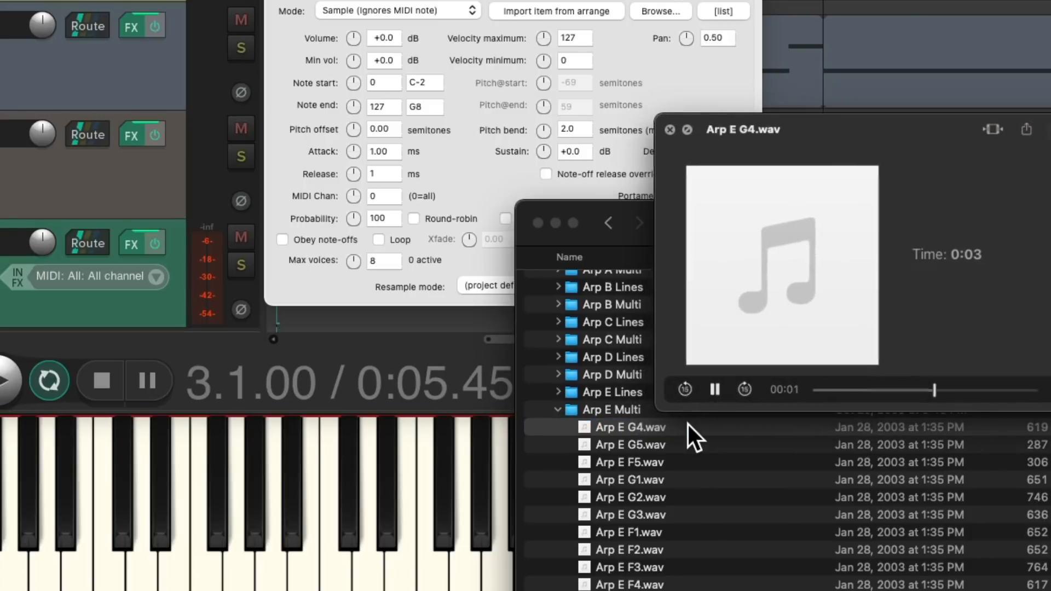
pyautogui.press('space')
pyautogui.moveTo(603, 428); pyautogui.dragTo(509, 145)
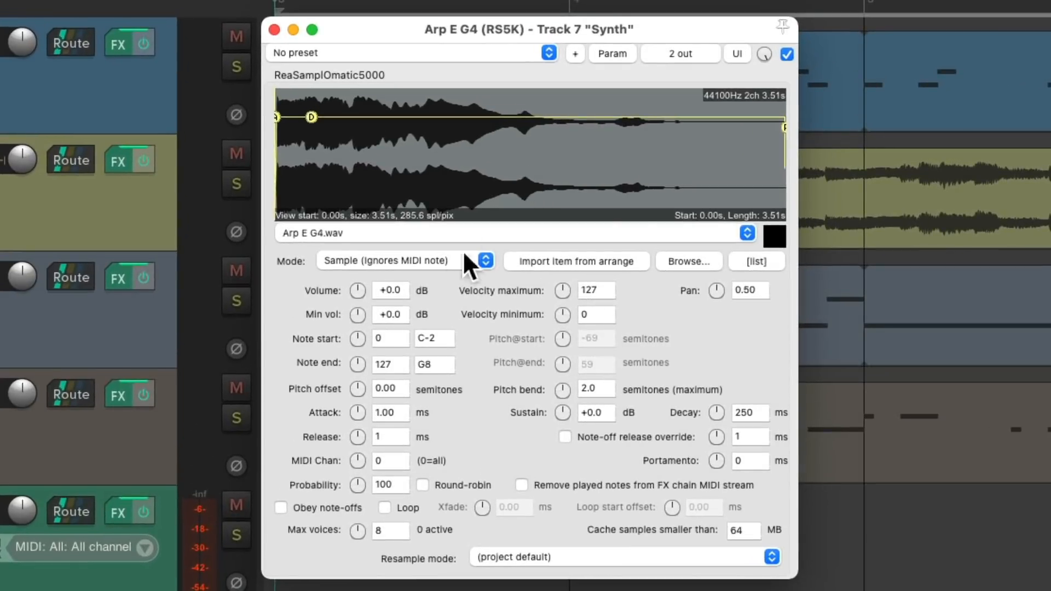
# Step: Configure the synth sampler with volume -14.0 dB, Obey note-offs, Note (Semitone shifted) mode and Pitch@start -55 semitones
pyautogui.moveTo(358, 286); pyautogui.dragTo(358, 329)
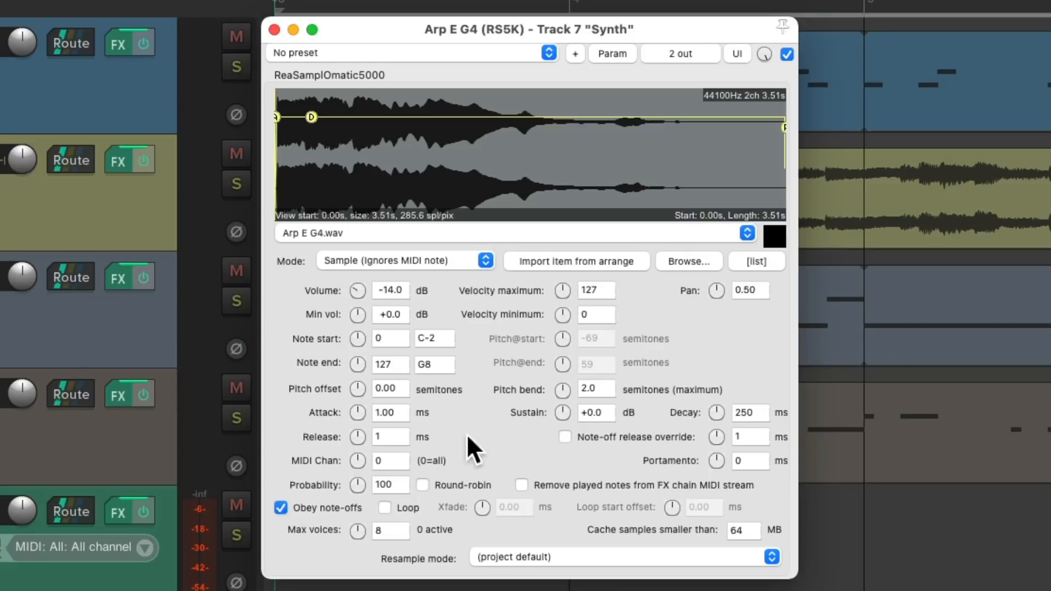
pyautogui.click(475, 262)
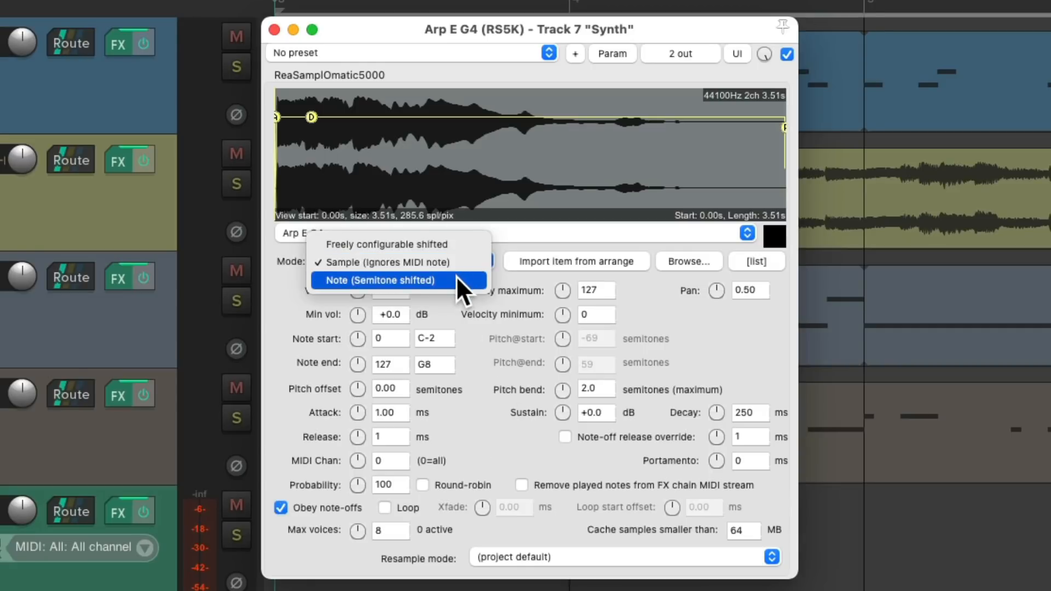
pyautogui.click(456, 280)
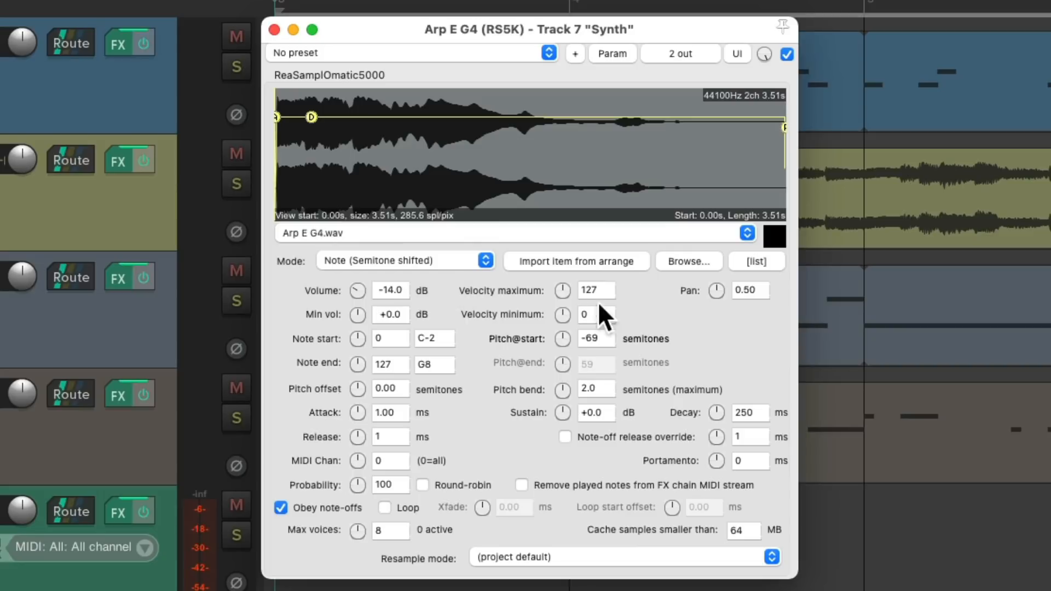
pyautogui.moveTo(559, 340); pyautogui.dragTo(559, 325)
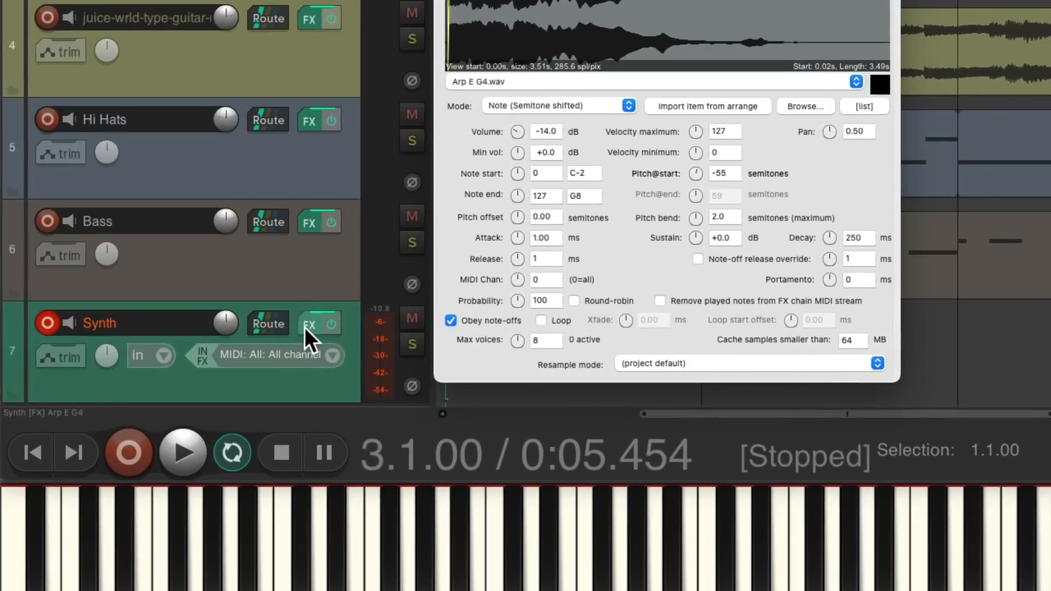
# Step: Add the Pan - Delay - Reverb FX chain to the Synth track, review its effects, and close the plug-in windows
pyautogui.rightClick(214, 342)
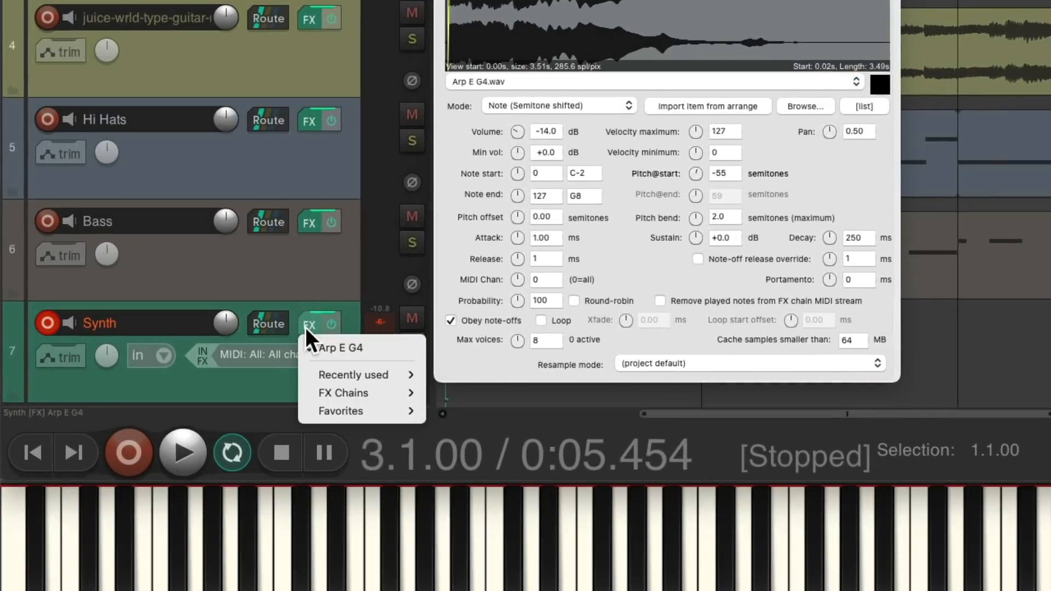
pyautogui.moveTo(314, 394)
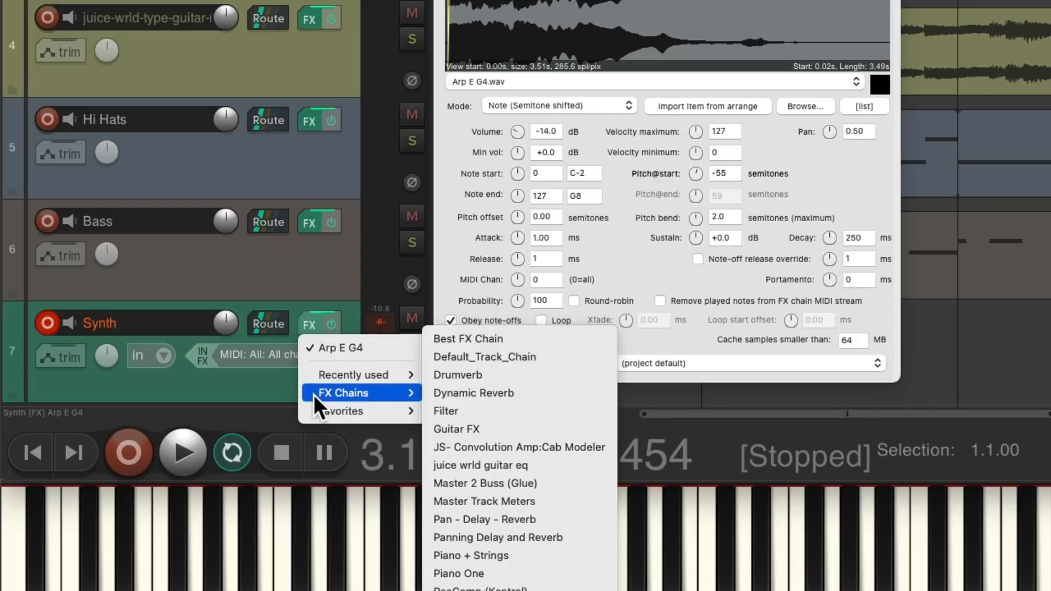
pyautogui.click(594, 516)
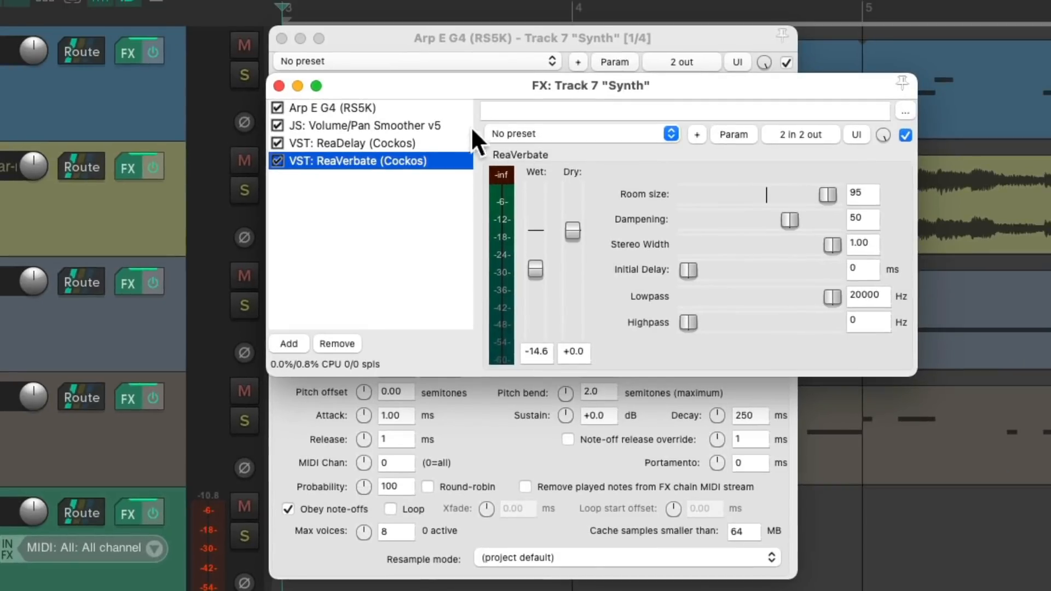
pyautogui.click(413, 123)
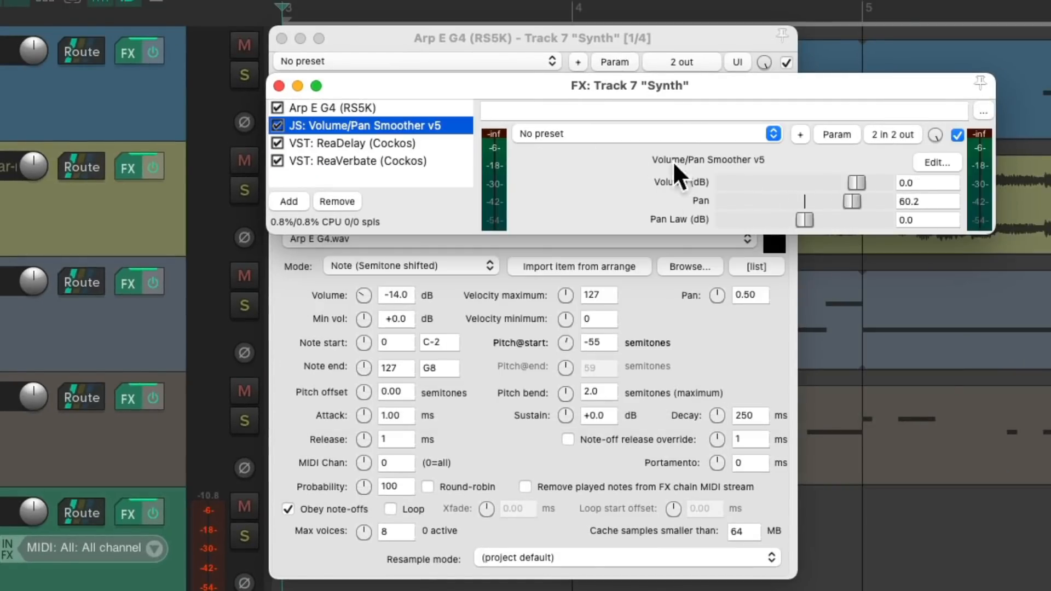
pyautogui.click(446, 142)
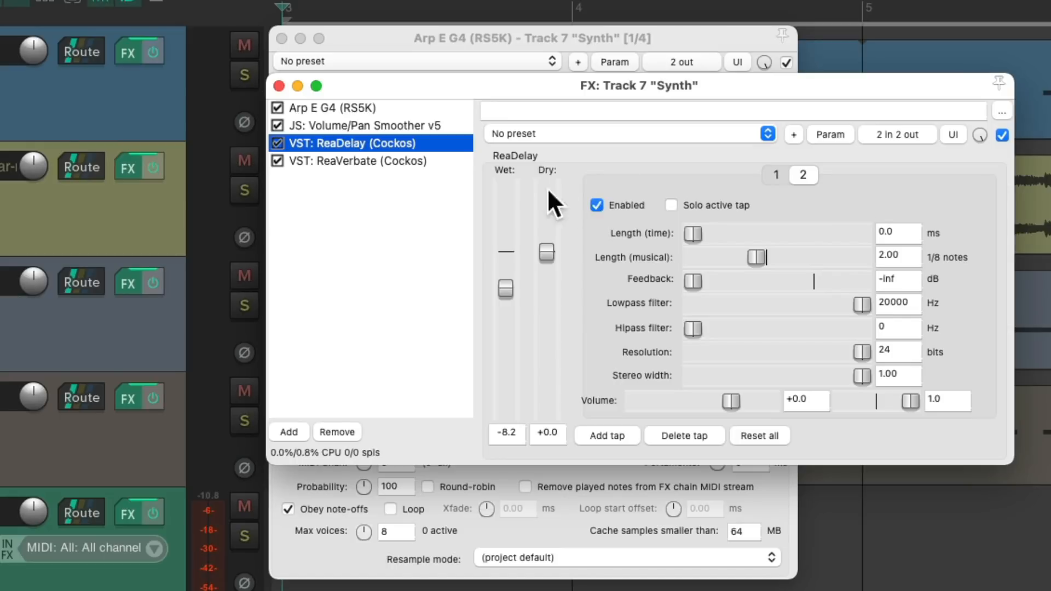
pyautogui.click(423, 160)
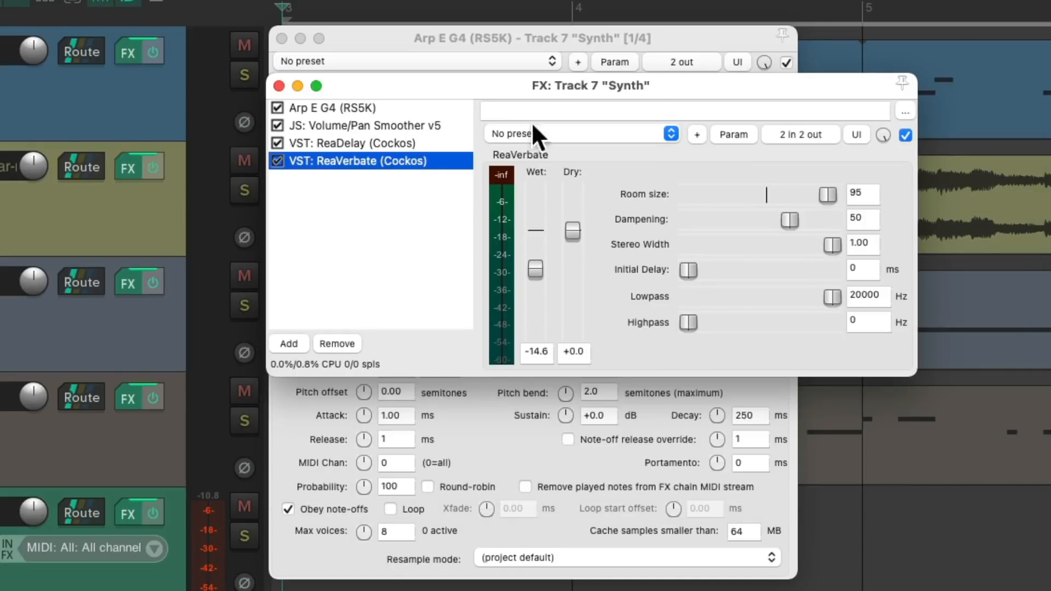
pyautogui.click(278, 85)
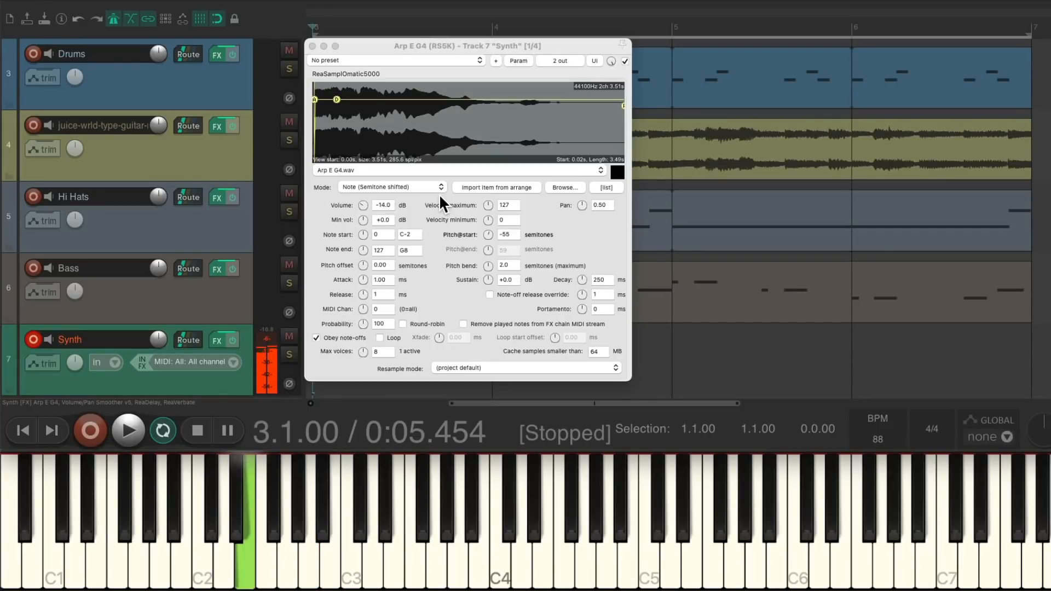
pyautogui.click(312, 46)
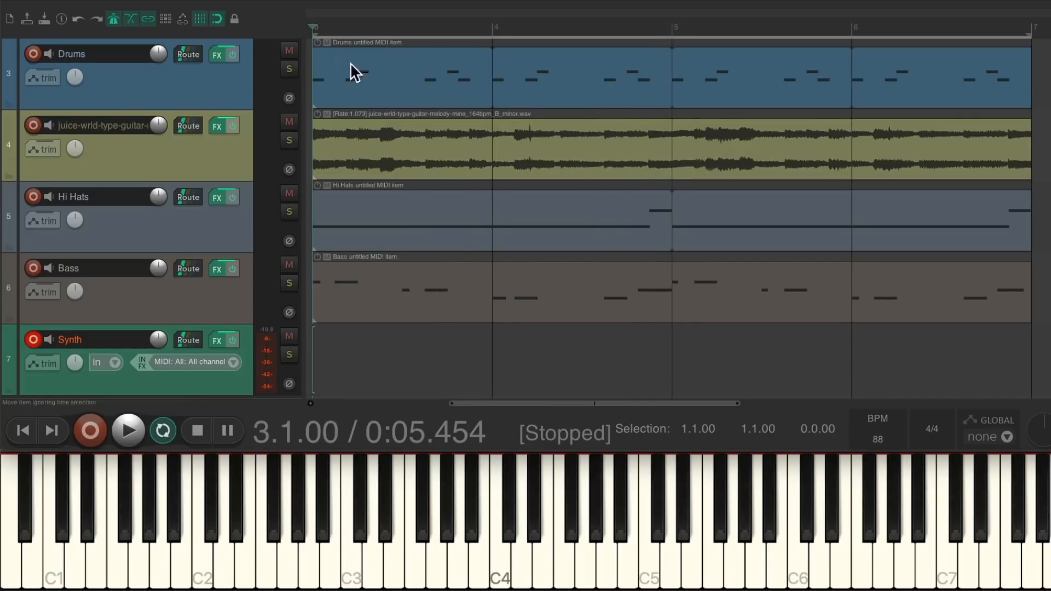
# Step: Record a MIDI synth part on the Synth track within the measure 3 to 7 loop, disarm the track and stop playback
pyautogui.hotkey('ctrl', 'r')
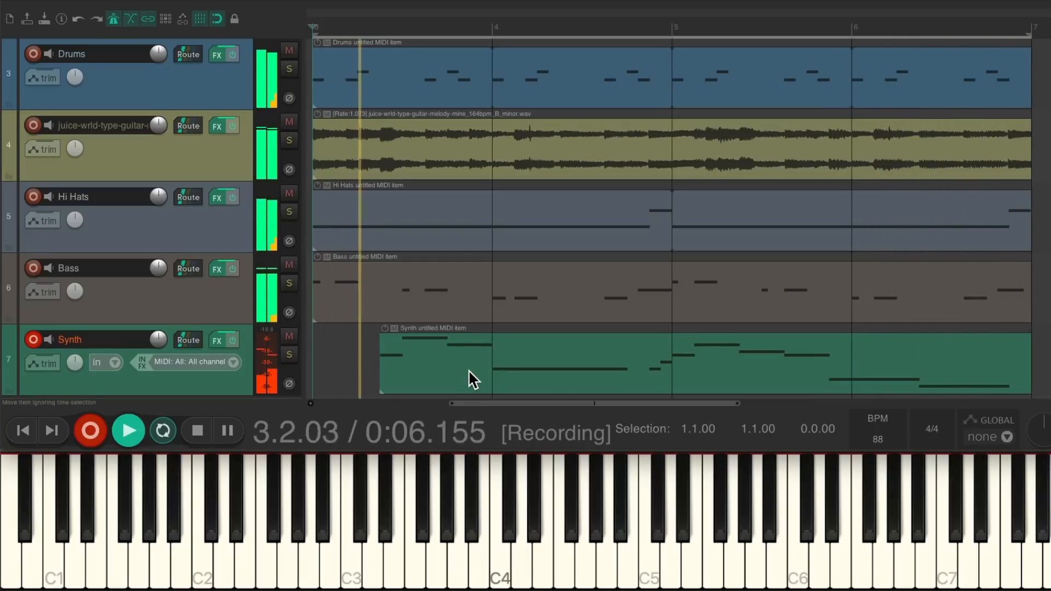
pyautogui.hotkey('ctrl', 'r')
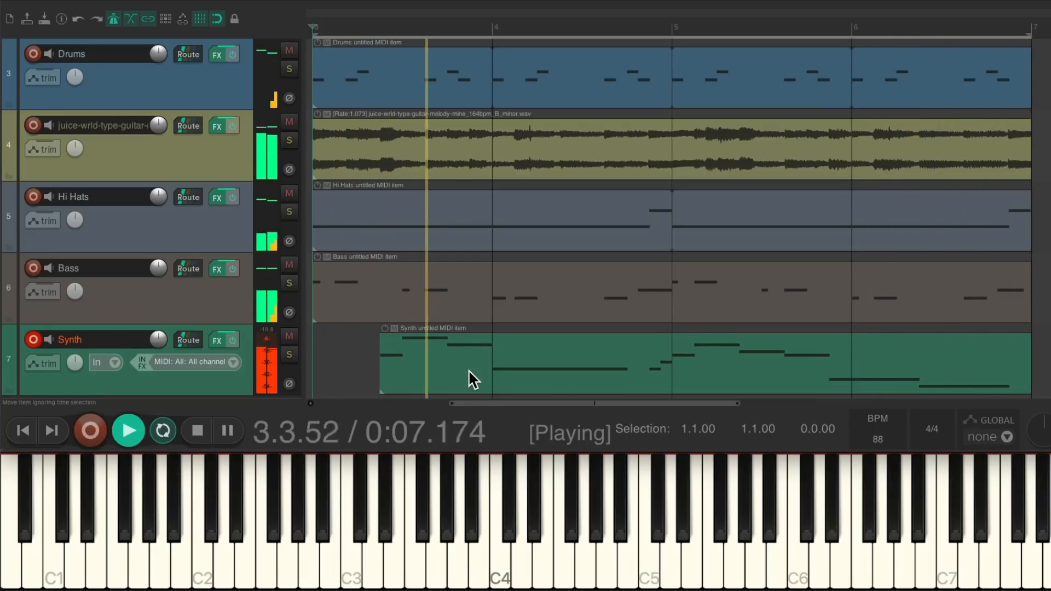
pyautogui.click(33, 340)
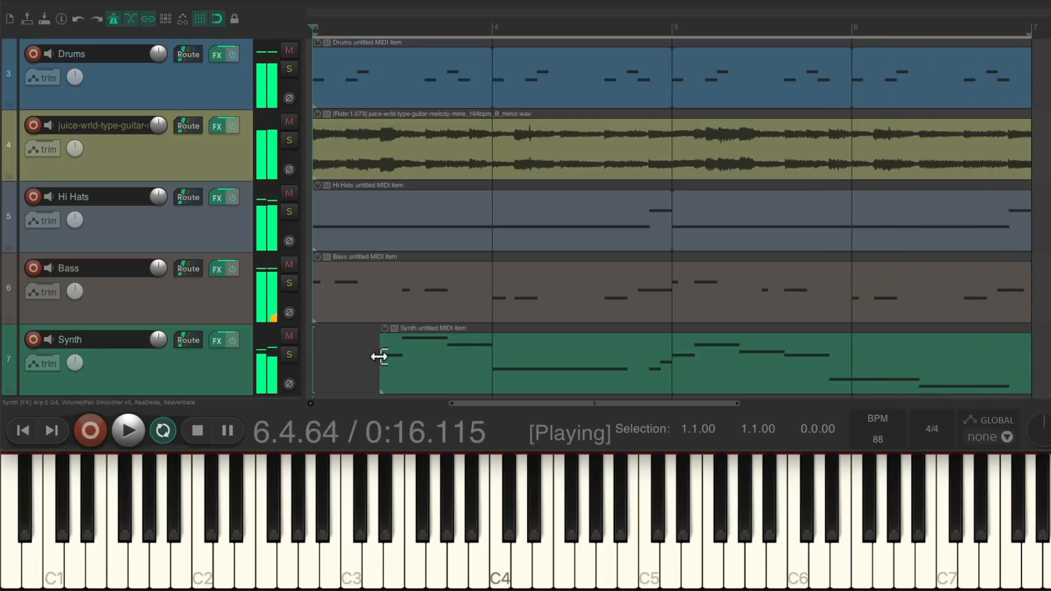
pyautogui.press('space')
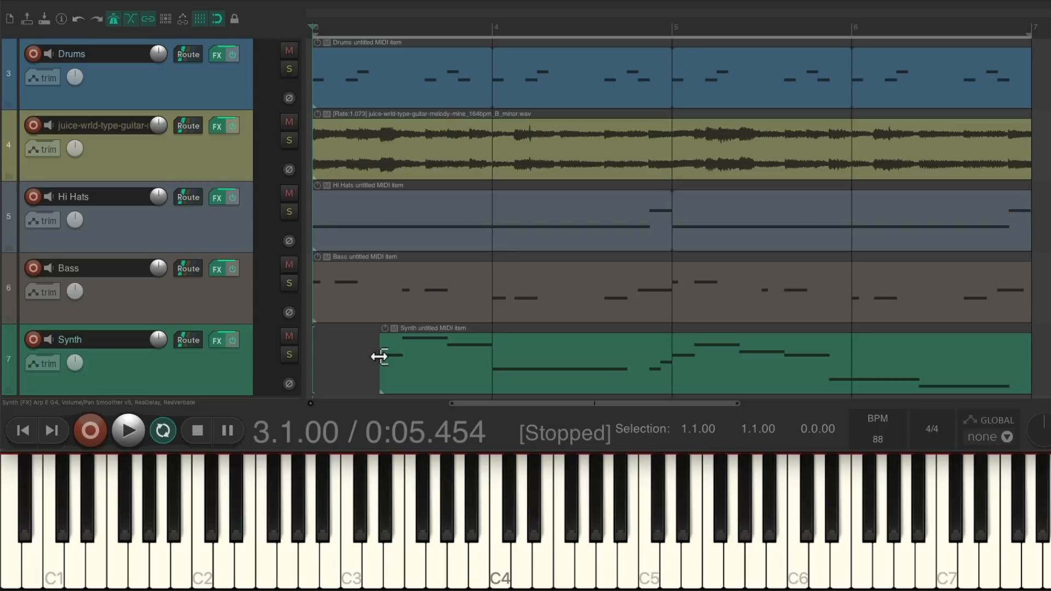
# Step: Play the beat with only the guitar melody unmuted, bring in Hi Hats, Drums, Bass and Synth in turn, and stop playback
pyautogui.click(289, 50)
pyautogui.moveTo(289, 194); pyautogui.dragTo(290, 337)
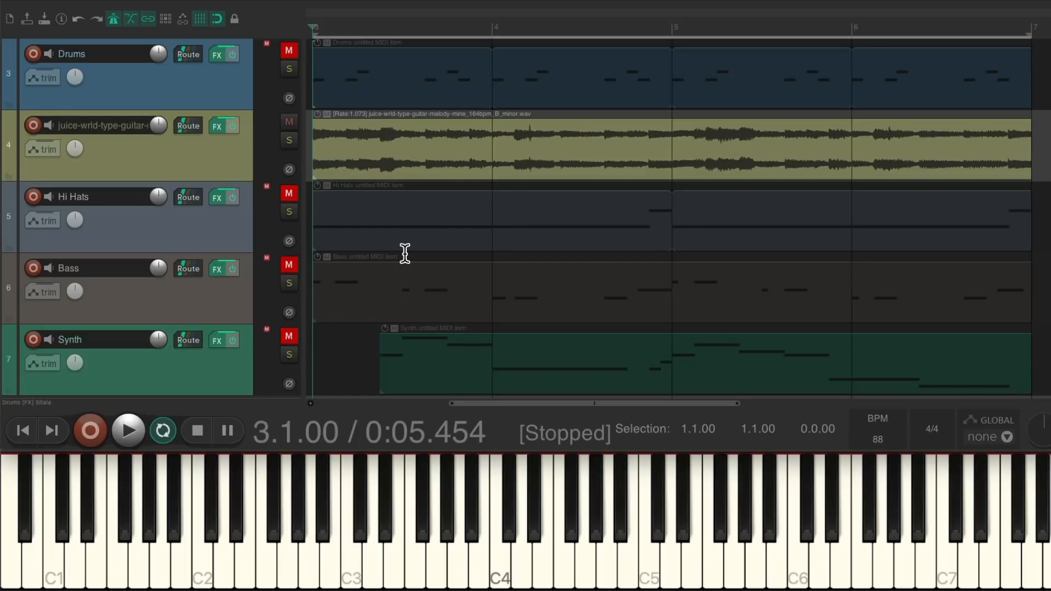
pyautogui.press('space')
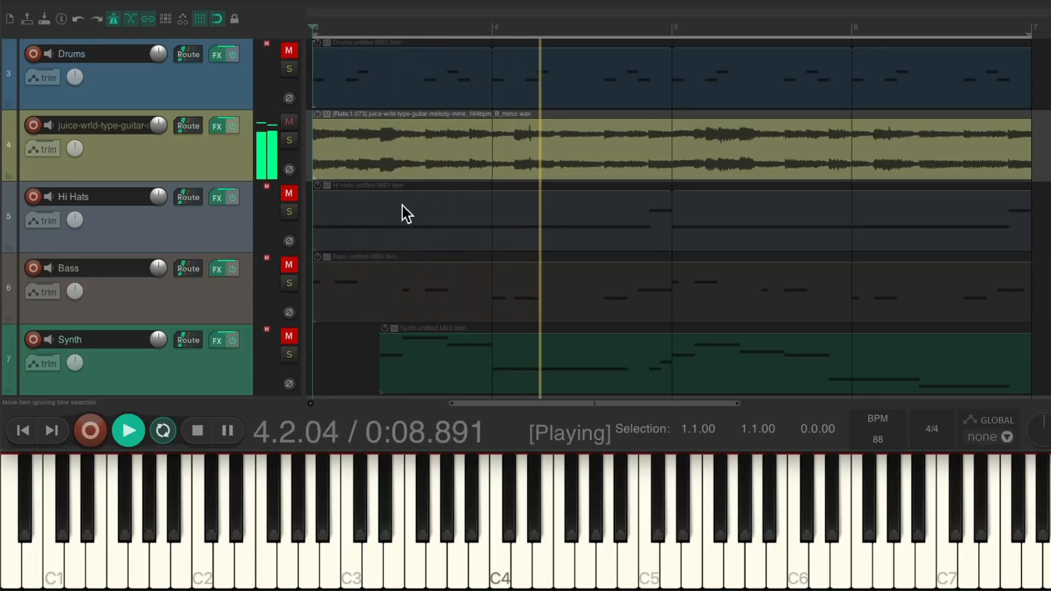
pyautogui.click(290, 193)
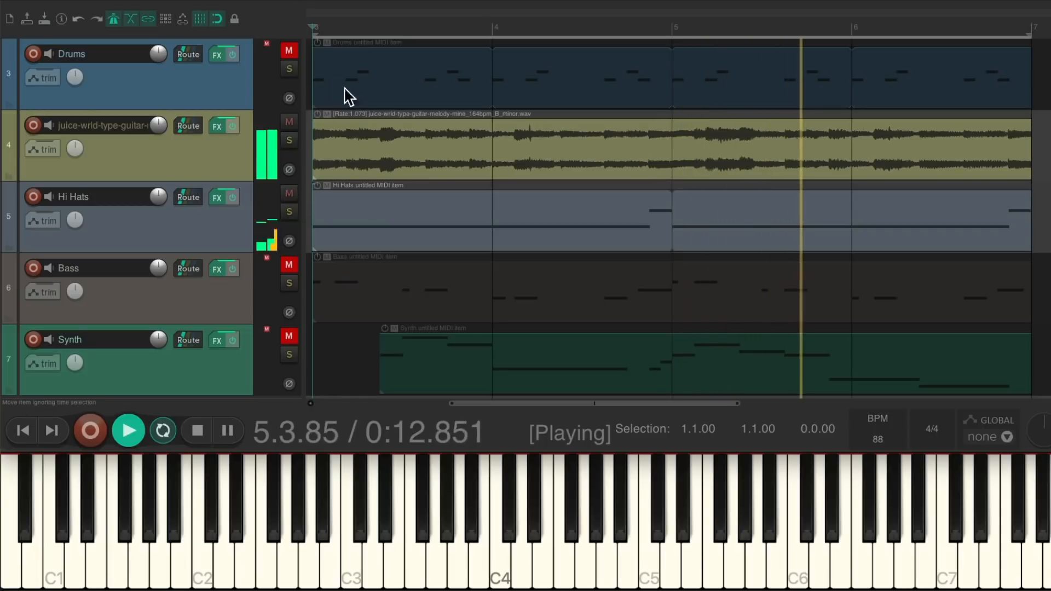
pyautogui.click(288, 51)
pyautogui.click(289, 265)
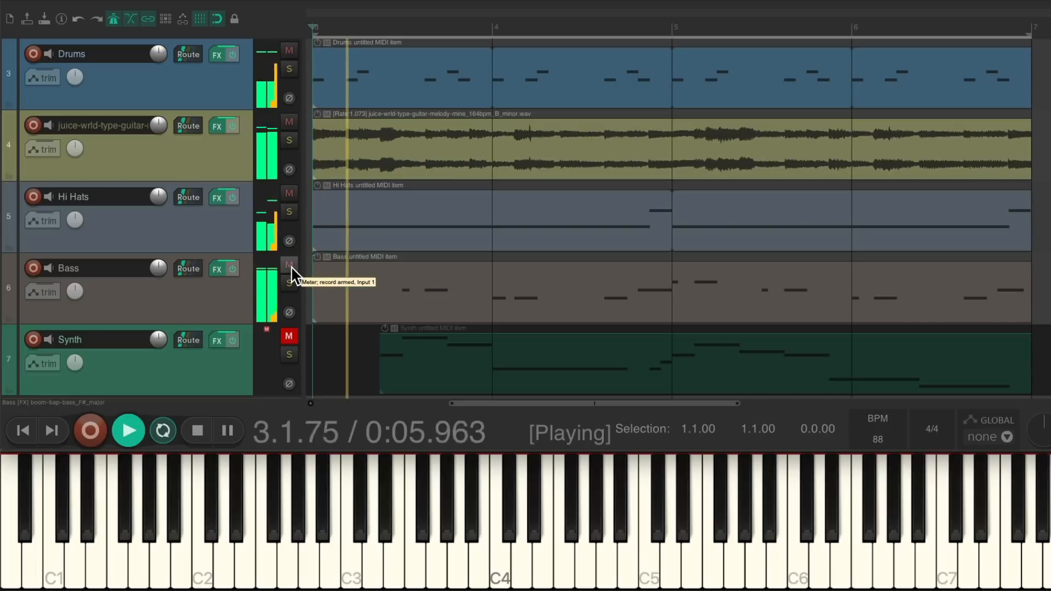
pyautogui.click(290, 336)
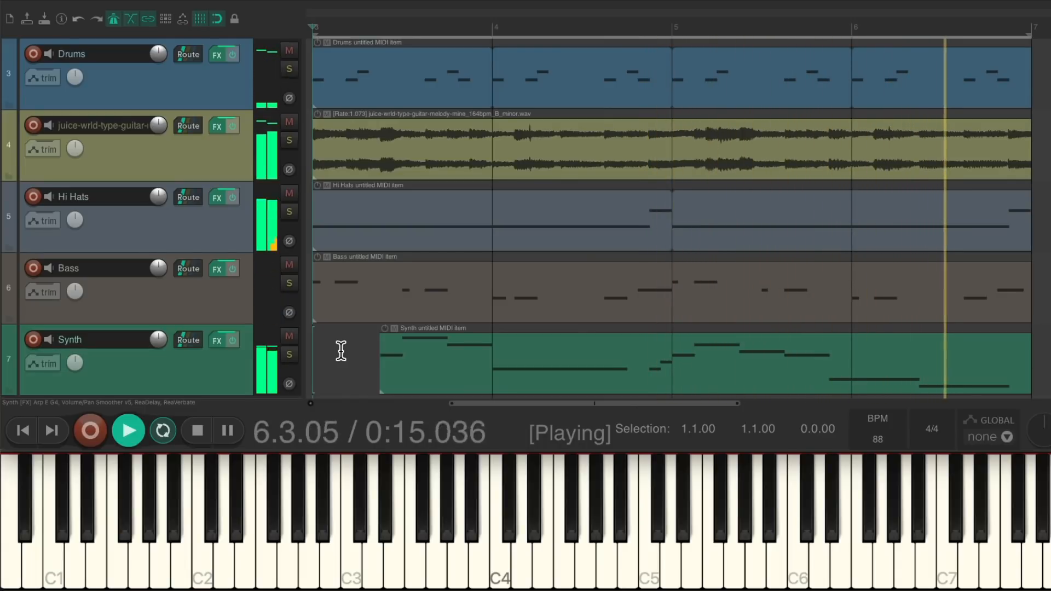
pyautogui.press('space')
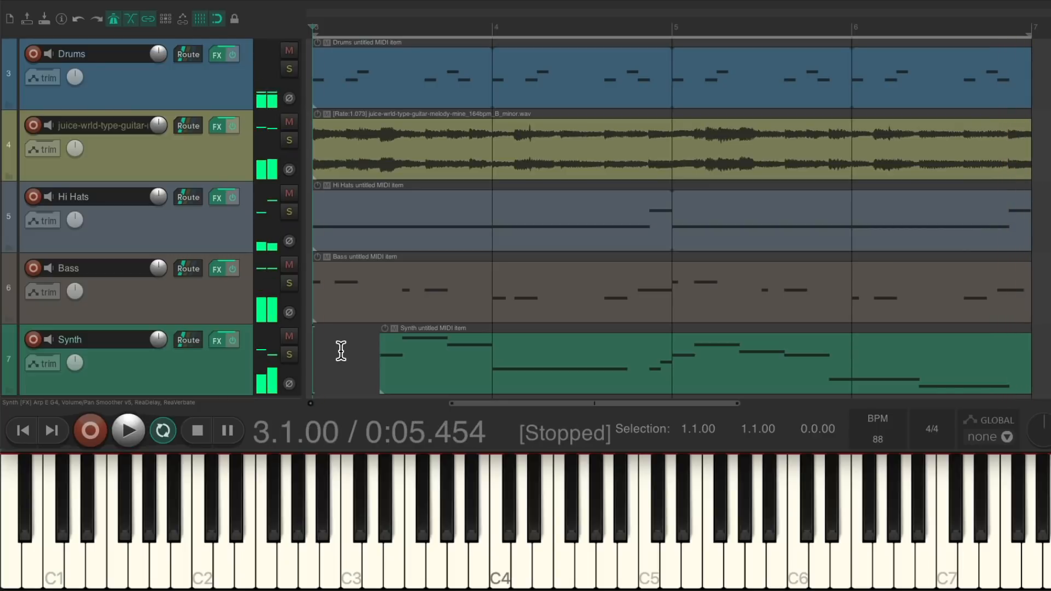